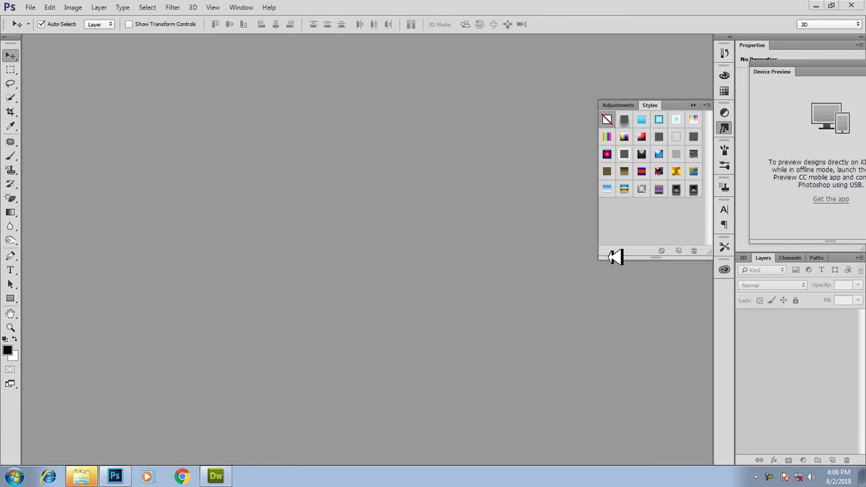
Step: Launch Notepad, write the Photoshop collage intro ending 'Lets get started..', then minimize it
{"action": "key", "text": "super+r"}
{"action": "key", "text": "Return"}
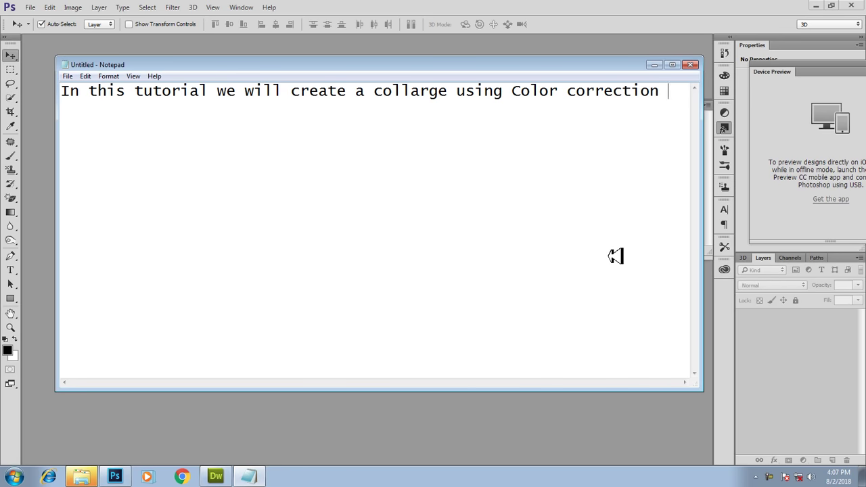
{"action": "type", "text": "n photoshop"}
{"action": "key", "text": "Return"}
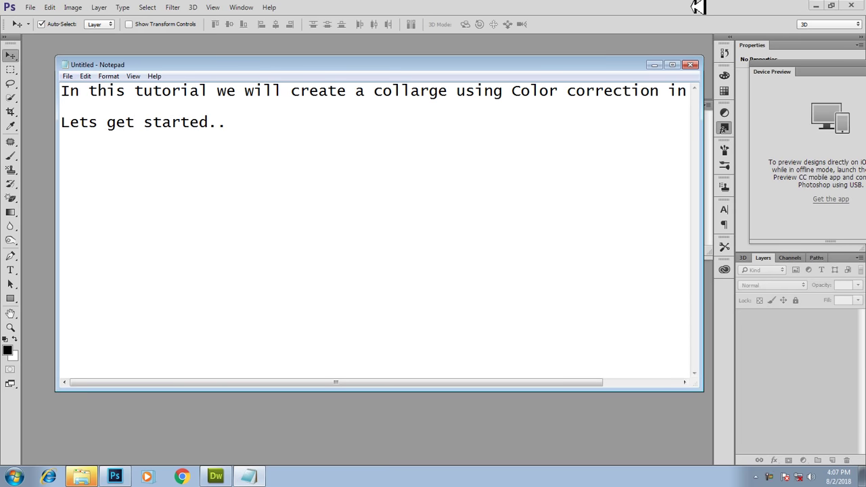
{"action": "left_click", "coordinate": [654, 64]}
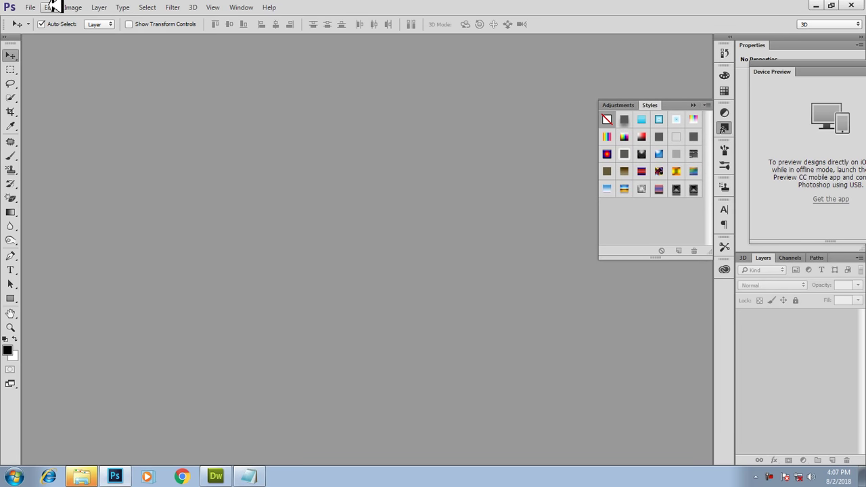
Step: Open therock.jpg from Removable Disk (H:) through File > Open
{"action": "left_click", "coordinate": [30, 7]}
{"action": "left_click", "coordinate": [61, 29]}
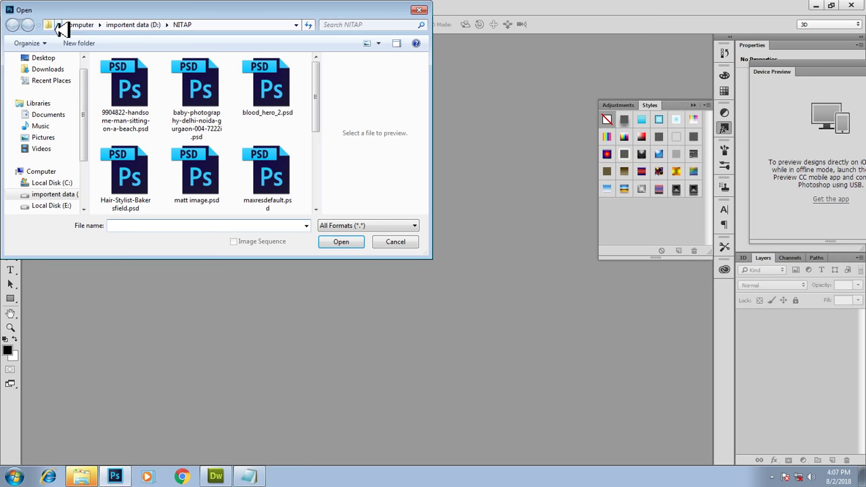
{"action": "scroll", "coordinate": [75, 183], "scroll_direction": "down", "scroll_amount": 1}
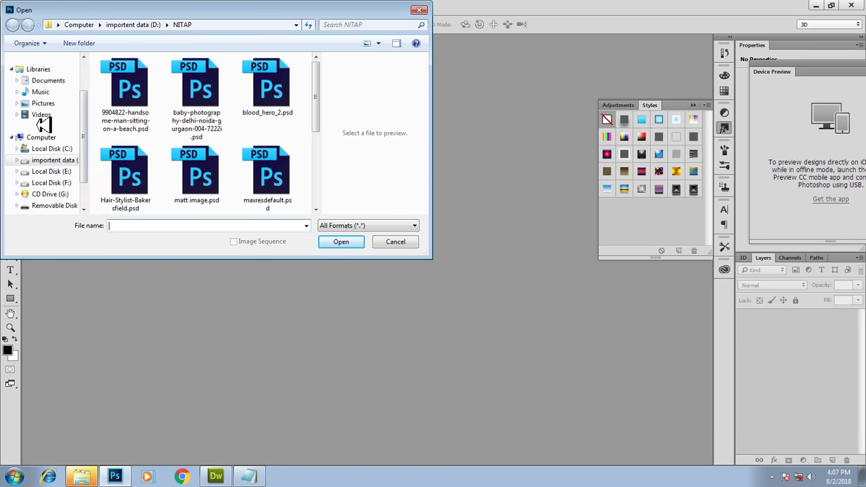
{"action": "scroll", "coordinate": [85, 122], "scroll_direction": "down", "scroll_amount": 2}
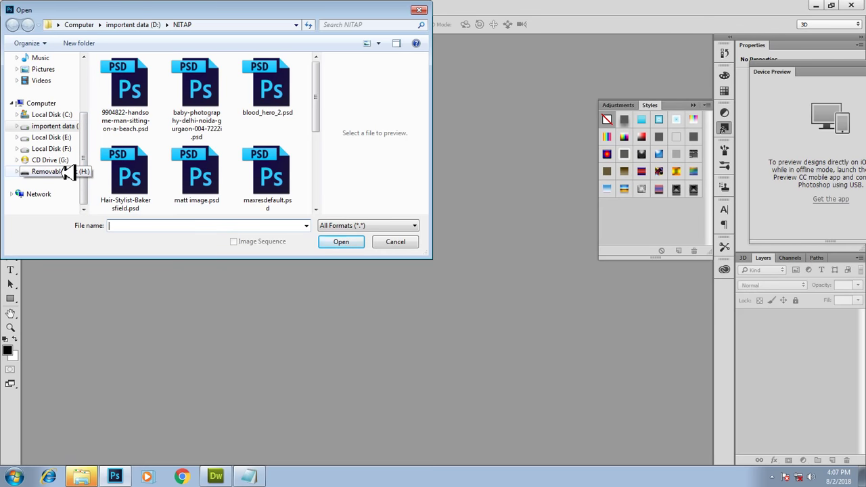
{"action": "left_click", "coordinate": [66, 171]}
{"action": "left_click", "coordinate": [238, 102]}
{"action": "key", "text": "r"}
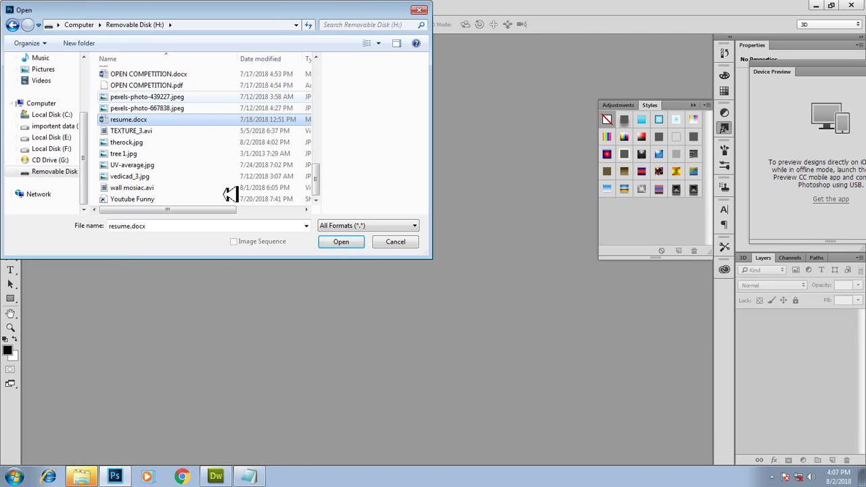
{"action": "left_click", "coordinate": [150, 165]}
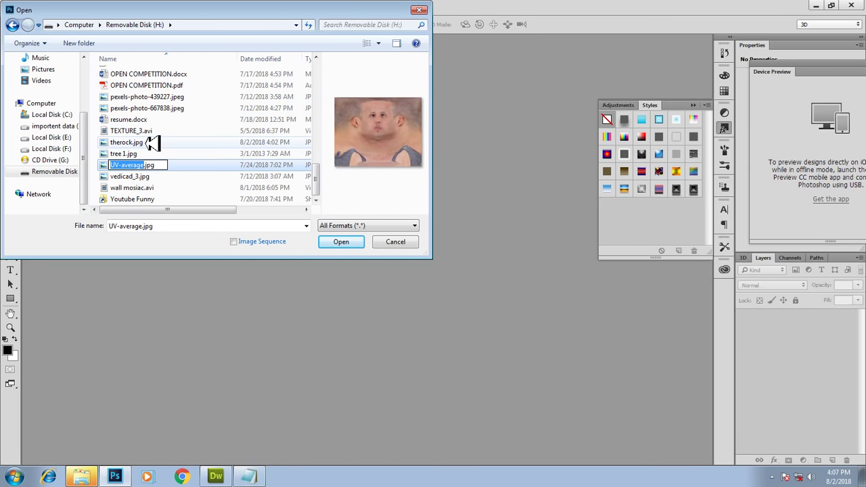
{"action": "left_click", "coordinate": [151, 144]}
{"action": "left_click", "coordinate": [347, 238]}
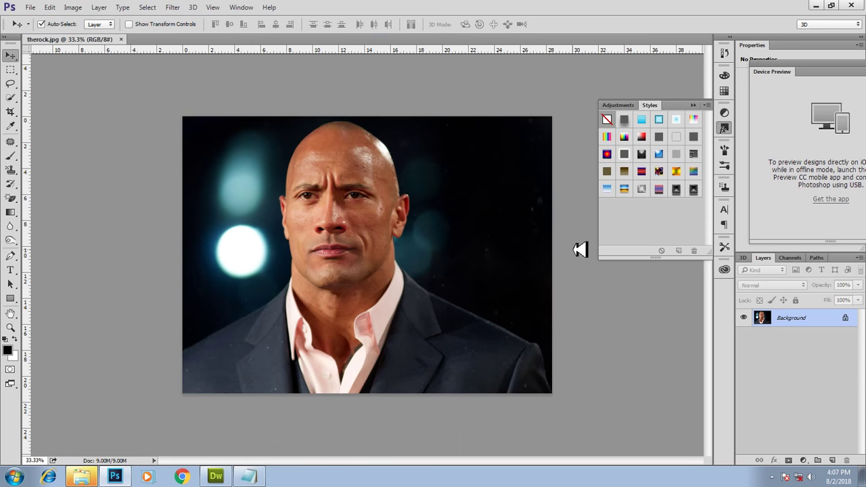
Step: Zoom to 50% and convert the locked Background into Layer 0
{"action": "key", "text": "ctrl+plus"}
{"action": "double_click", "coordinate": [791, 316]}
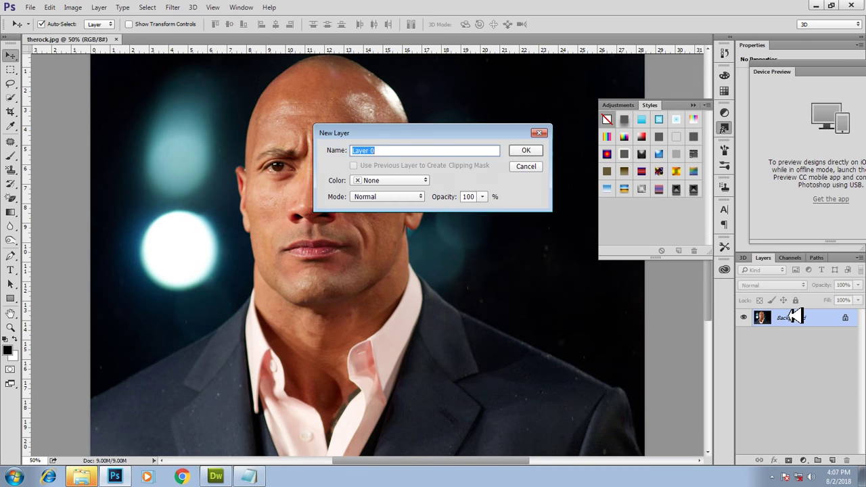
{"action": "left_click", "coordinate": [526, 150]}
Step: Duplicate Layer 0, hide the original, and add an empty Layer 1 on top
{"action": "right_click", "coordinate": [798, 320]}
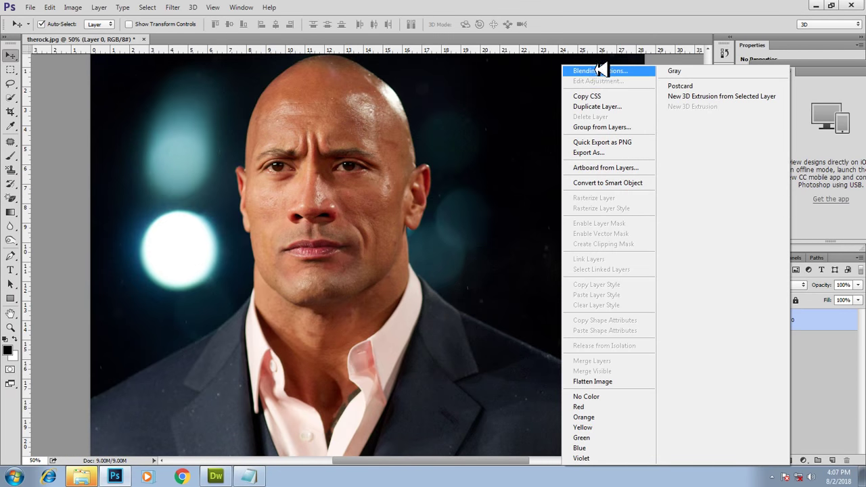
{"action": "left_click", "coordinate": [598, 106]}
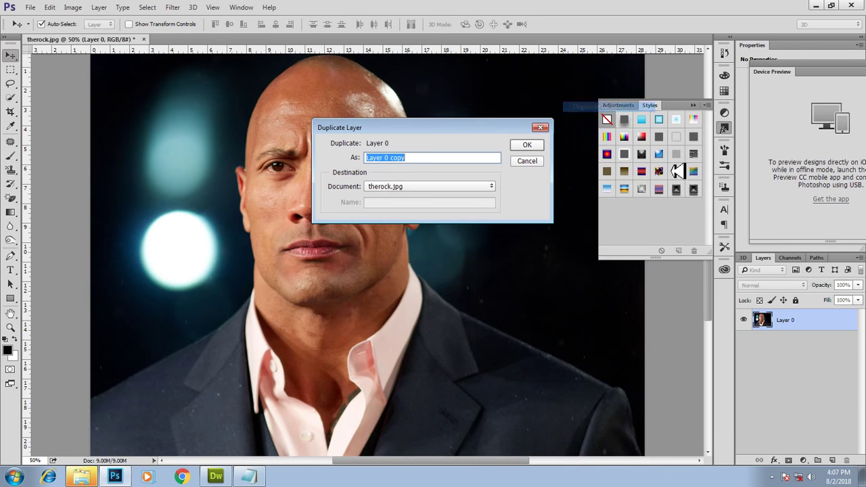
{"action": "left_click", "coordinate": [518, 145]}
{"action": "left_click", "coordinate": [744, 341]}
{"action": "left_click", "coordinate": [832, 460]}
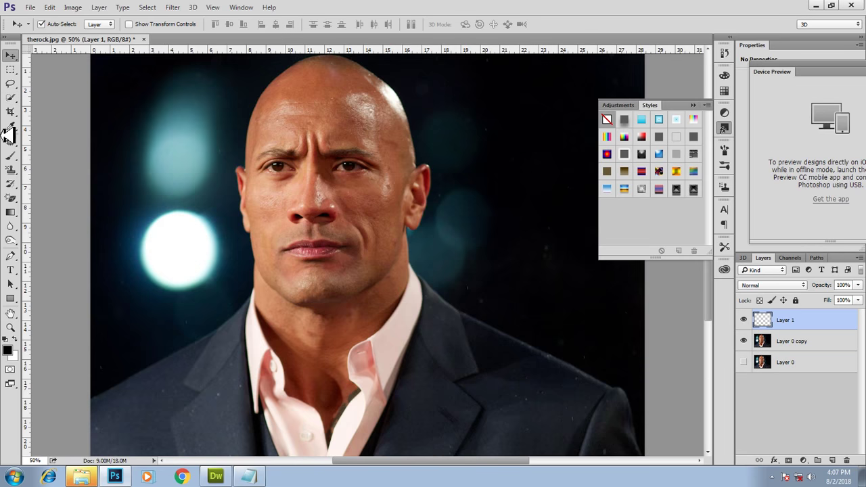
Step: Select a tall rectangle over the left face, clip Layer 1 to the photo, fill it white
{"action": "left_click", "coordinate": [11, 70]}
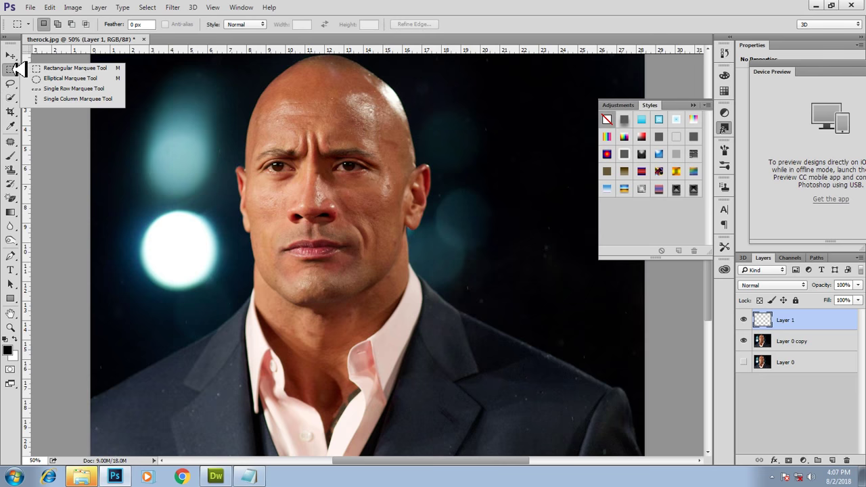
{"action": "left_click", "coordinate": [80, 68]}
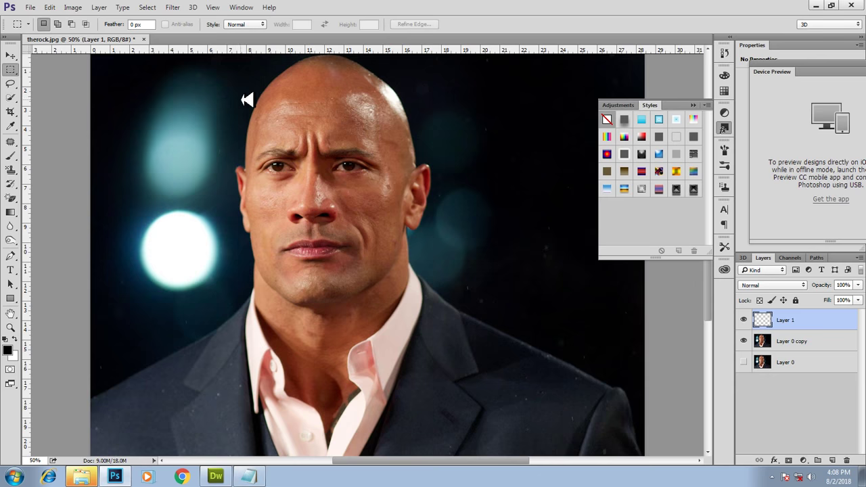
{"action": "mouse_move", "coordinate": [237, 79]}
{"action": "left_mouse_down"}
{"action": "mouse_move", "coordinate": [306, 202]}
{"action": "mouse_move", "coordinate": [322, 200]}
{"action": "left_mouse_up"}
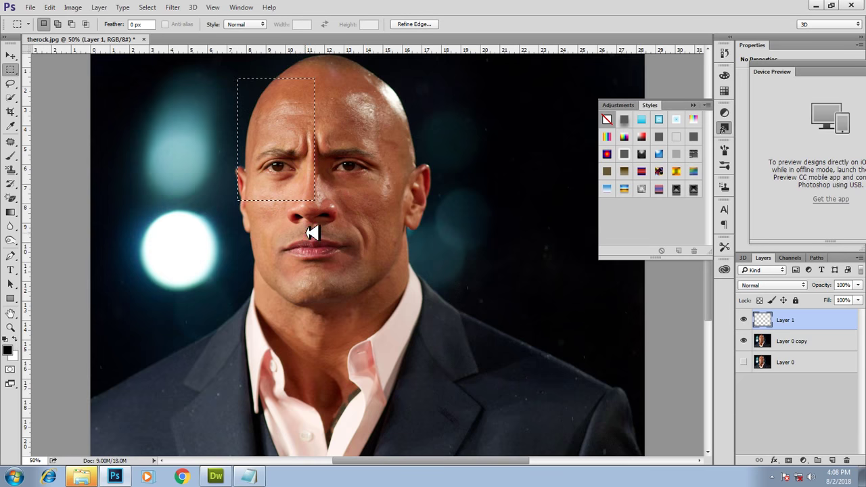
{"action": "right_click", "coordinate": [800, 321]}
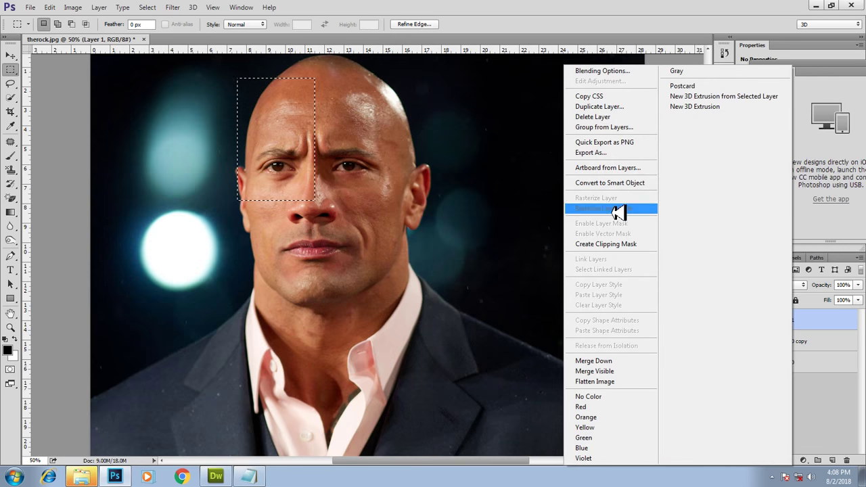
{"action": "left_click", "coordinate": [632, 244]}
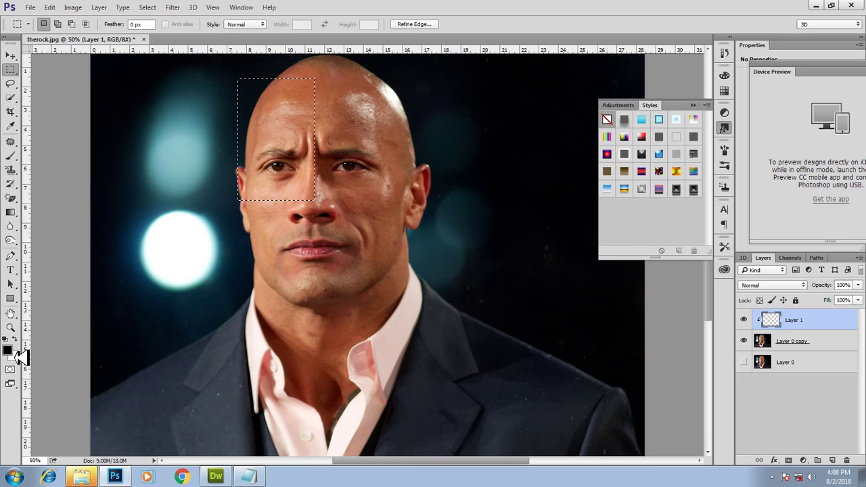
{"action": "key", "text": "ctrl+BackSpace"}
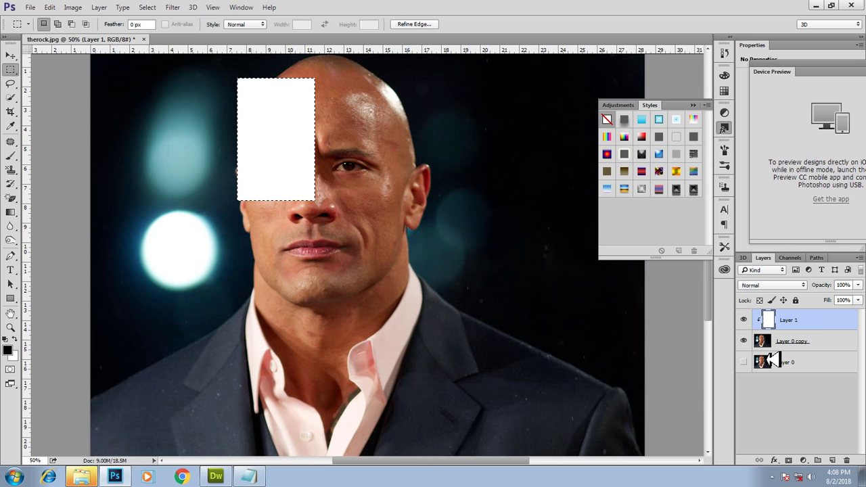
Step: Deselect, then duplicate the white rectangle layer
{"action": "left_click", "coordinate": [147, 7]}
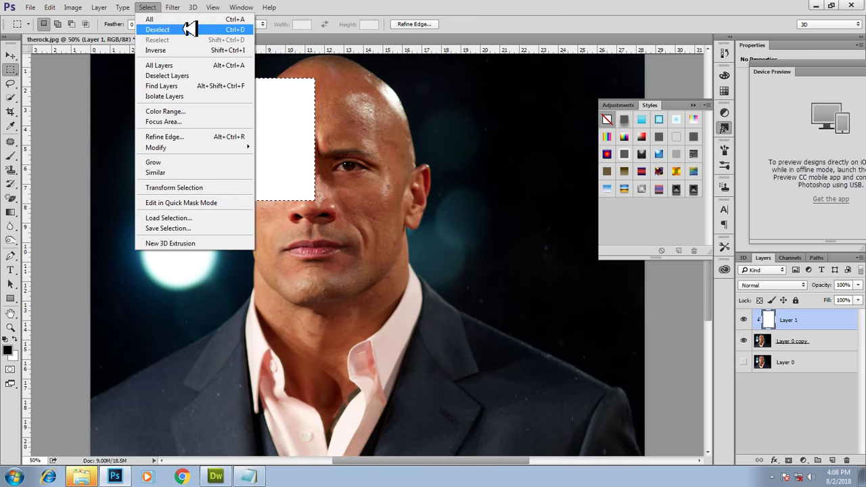
{"action": "left_click", "coordinate": [188, 29]}
{"action": "right_click", "coordinate": [786, 319]}
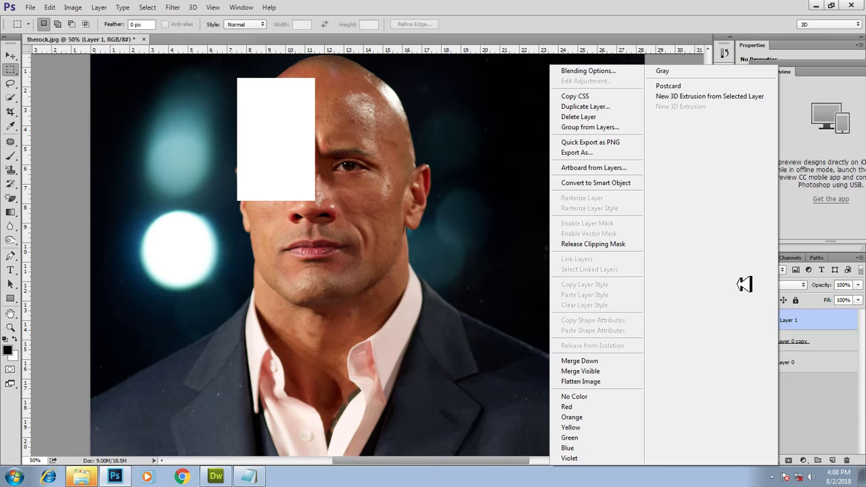
{"action": "left_click", "coordinate": [583, 106]}
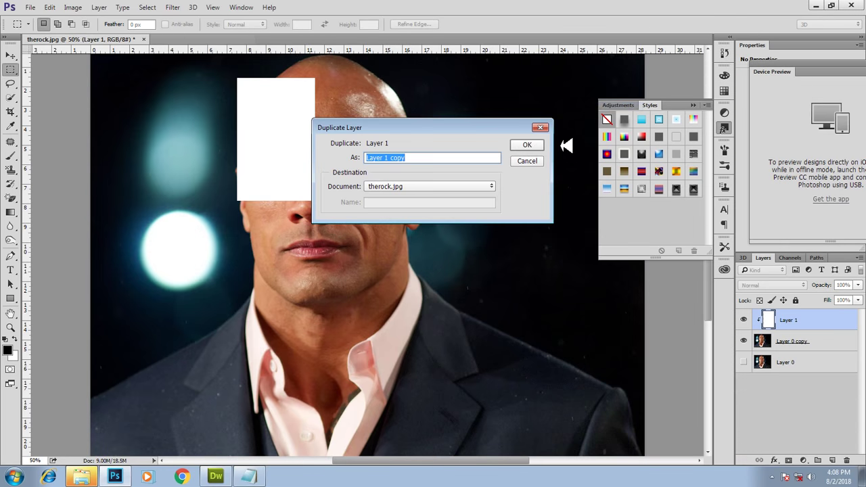
Step: Create Layer 1 copy, shrink it slightly, and fill it with black
{"action": "left_click", "coordinate": [526, 146]}
{"action": "key", "text": "ctrl+t"}
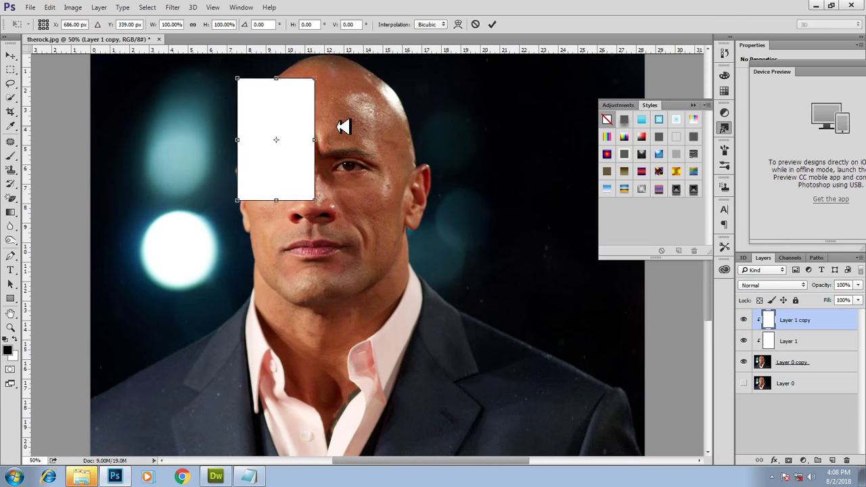
{"action": "left_click_drag", "start_coordinate": [316, 80], "coordinate": [309, 86]}
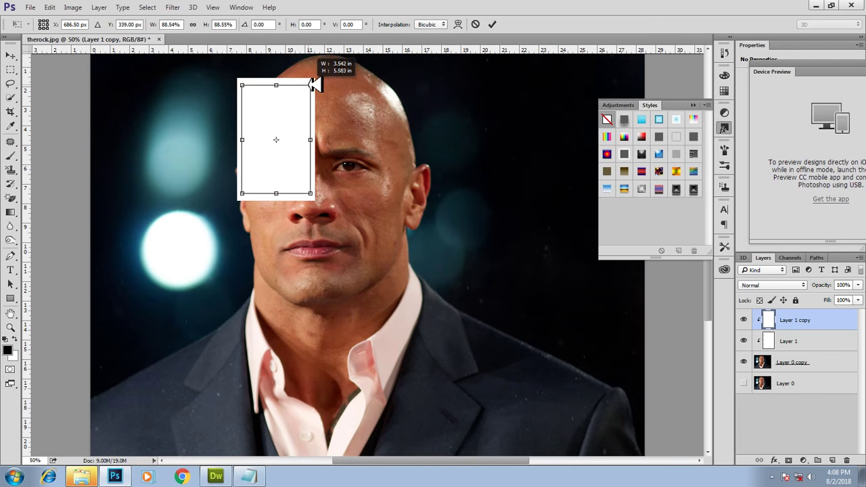
{"action": "left_click_drag", "start_coordinate": [311, 140], "coordinate": [308, 140]}
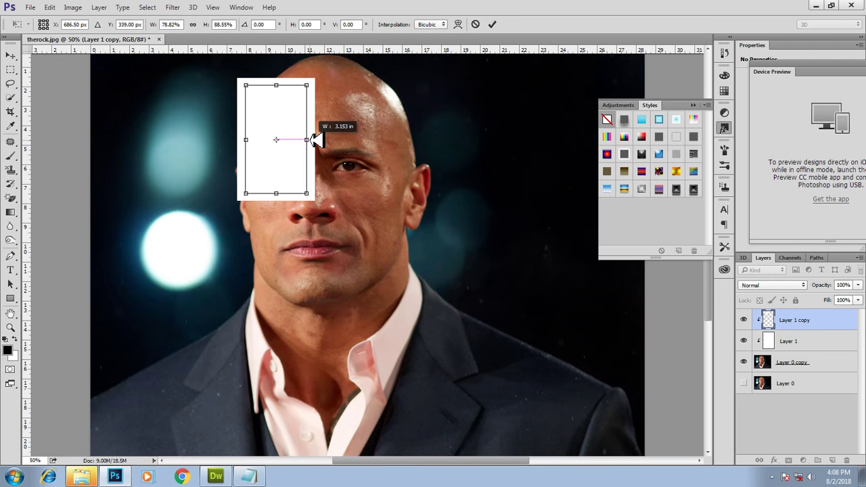
{"action": "key", "text": "Return"}
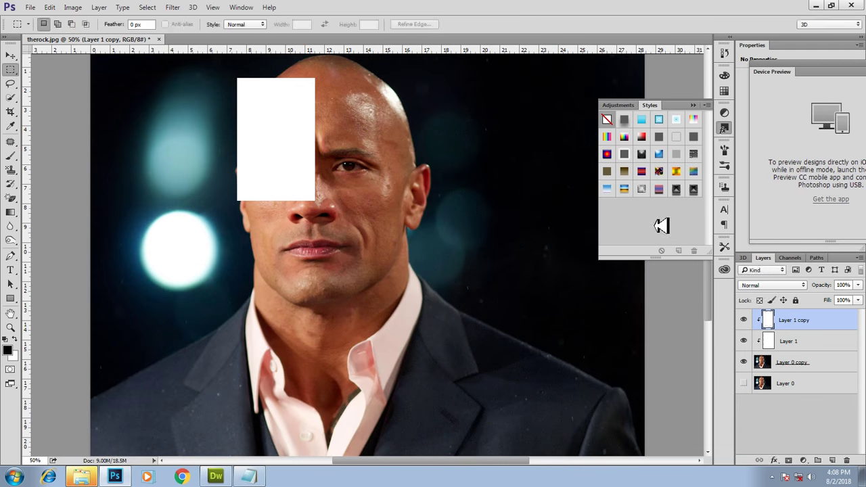
{"action": "left_click", "coordinate": [768, 320], "text": "ctrl"}
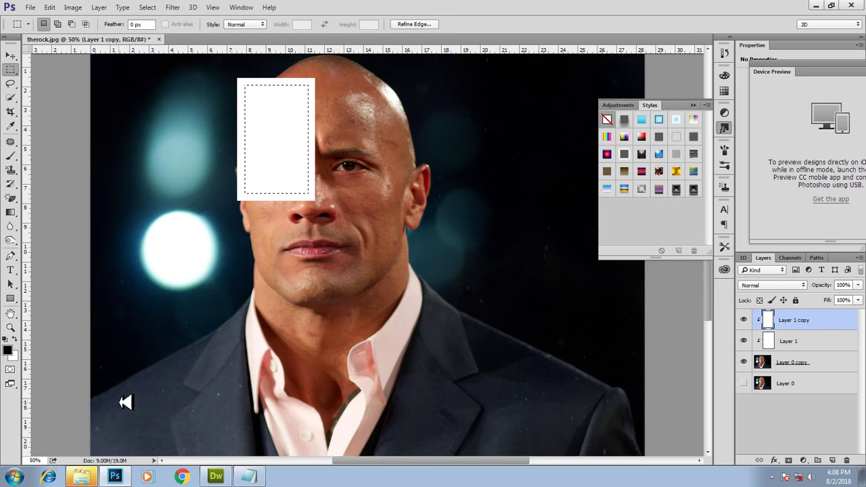
{"action": "key", "text": "alt+BackSpace"}
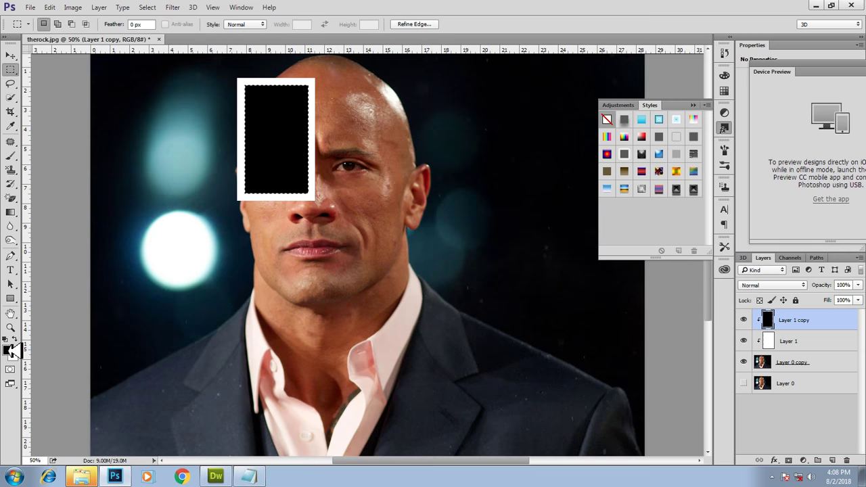
{"action": "key", "text": "ctrl+d"}
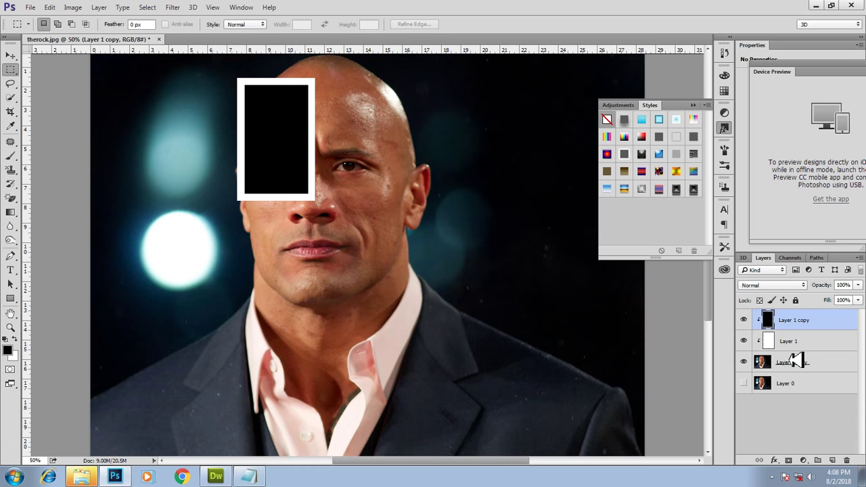
Step: Rename the layers 'white' and 'black' and move Layer 0 copy above them
{"action": "left_click", "coordinate": [794, 341]}
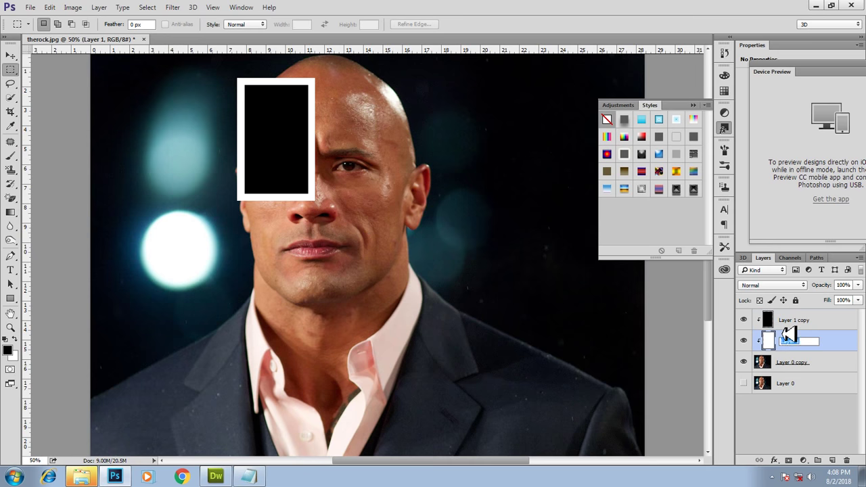
{"action": "type", "text": "white"}
{"action": "key", "text": "Return"}
{"action": "left_click", "coordinate": [803, 320]}
{"action": "double_click", "coordinate": [798, 320]}
{"action": "type", "text": "black"}
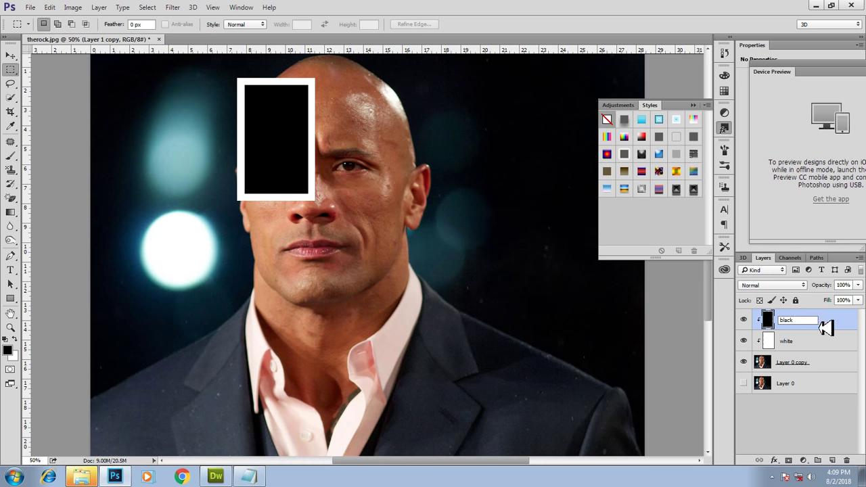
{"action": "left_click", "coordinate": [787, 428]}
{"action": "left_click", "coordinate": [820, 362]}
{"action": "left_click_drag", "start_coordinate": [820, 363], "coordinate": [819, 312]}
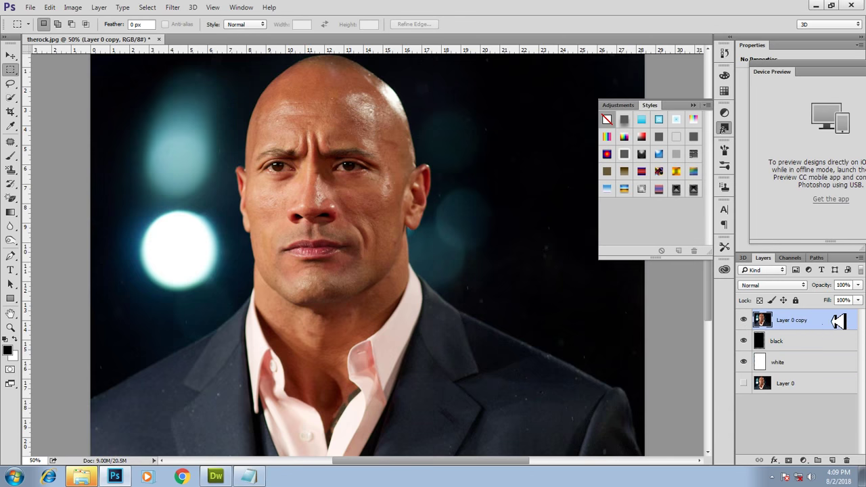
Step: Clip Layer 0 copy to the black rectangle and lock it
{"action": "right_click", "coordinate": [839, 321]}
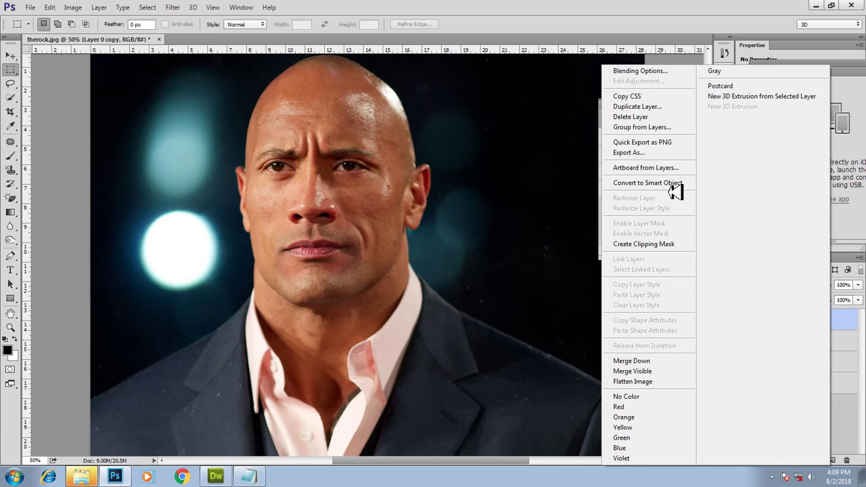
{"action": "left_click", "coordinate": [659, 243]}
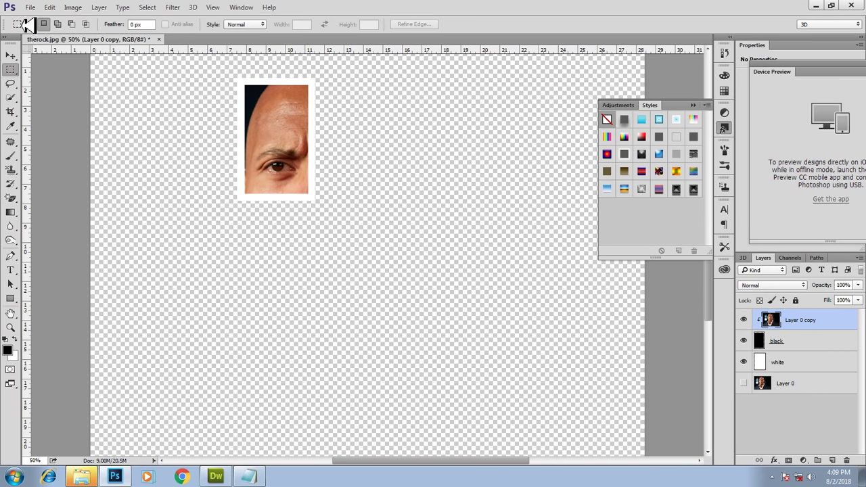
{"action": "left_click", "coordinate": [796, 300]}
Step: Move the black and white frame layers together to reposition the slice on the canvas
{"action": "left_click", "coordinate": [809, 347]}
{"action": "left_click", "coordinate": [809, 361], "text": "shift"}
{"action": "left_click", "coordinate": [11, 54]}
{"action": "mouse_move", "coordinate": [324, 160]}
{"action": "left_mouse_down"}
{"action": "mouse_move", "coordinate": [324, 110]}
{"action": "mouse_move", "coordinate": [266, 145]}
{"action": "left_mouse_up"}
{"action": "left_click", "coordinate": [821, 319]}
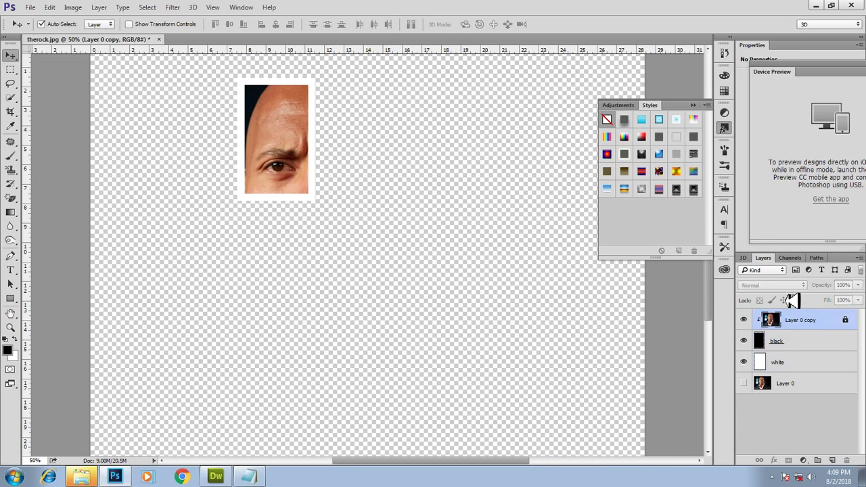
{"action": "left_click", "coordinate": [828, 341], "text": "shift"}
Step: Duplicate the slice's three layers, lock the photo copy, and place the copy right of the first
{"action": "left_click", "coordinate": [825, 359], "text": "shift"}
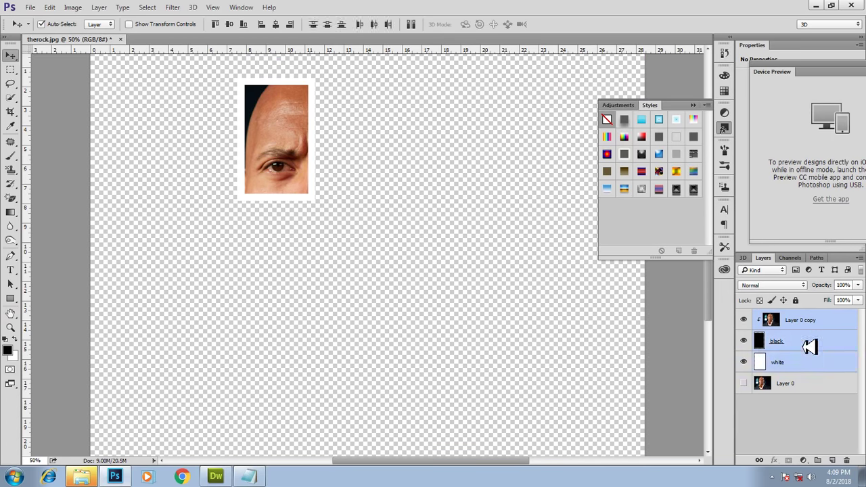
{"action": "right_click", "coordinate": [809, 320]}
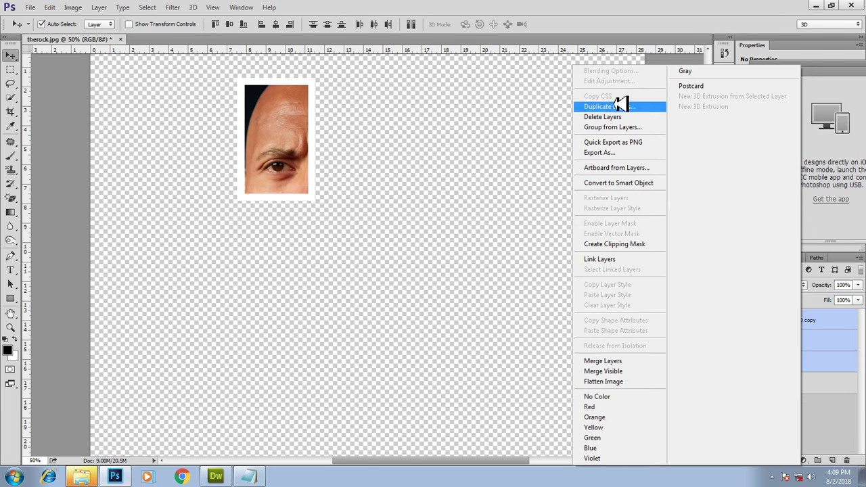
{"action": "left_click", "coordinate": [619, 106]}
{"action": "left_click", "coordinate": [538, 145]}
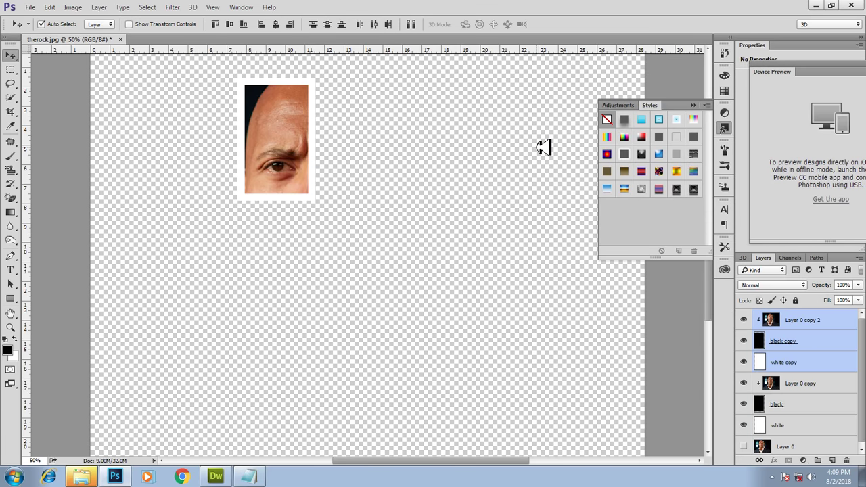
{"action": "left_click", "coordinate": [815, 324]}
{"action": "left_click", "coordinate": [795, 300]}
{"action": "left_click", "coordinate": [820, 342]}
{"action": "left_click", "coordinate": [820, 360], "text": "shift"}
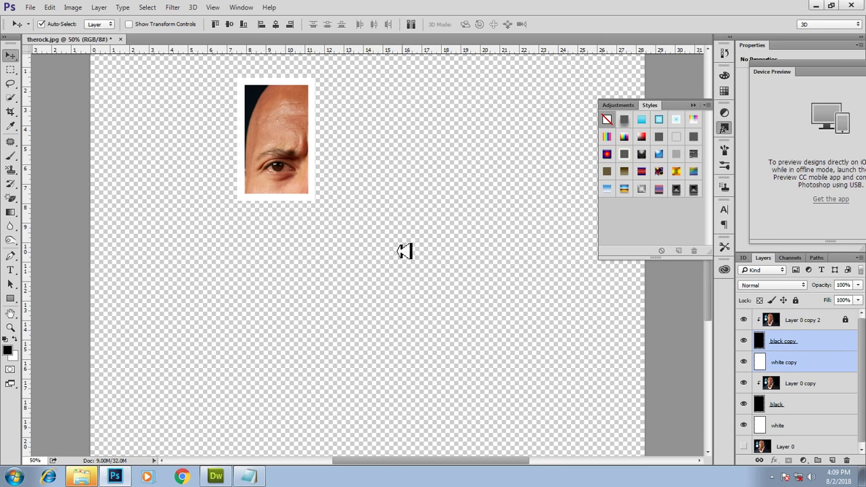
{"action": "left_click_drag", "start_coordinate": [298, 169], "coordinate": [381, 170]}
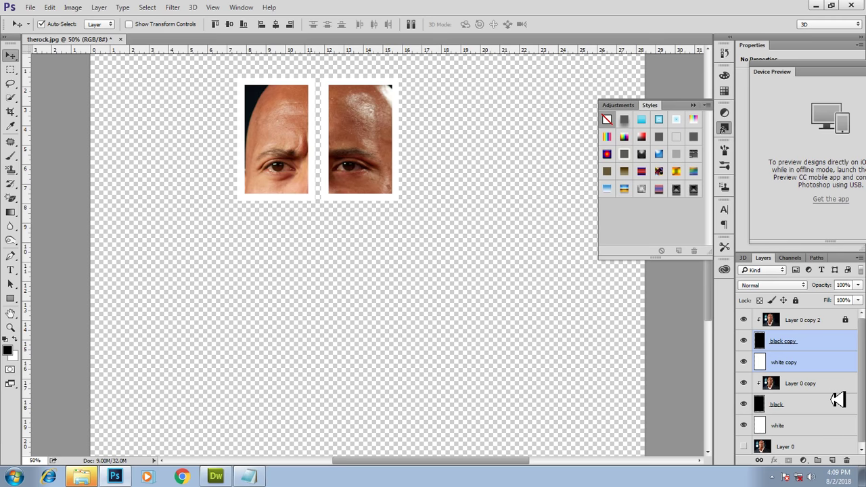
Step: Shrink the white copy frame slightly with Free Transform
{"action": "left_click", "coordinate": [793, 363]}
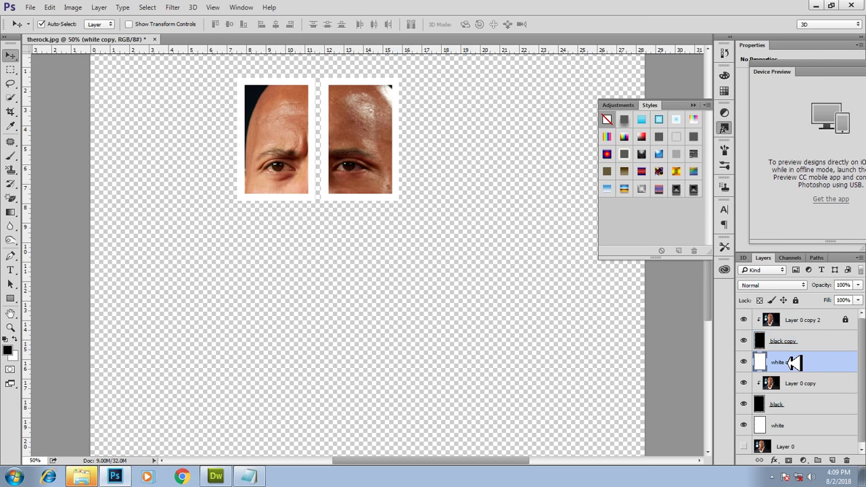
{"action": "key", "text": "ctrl+t"}
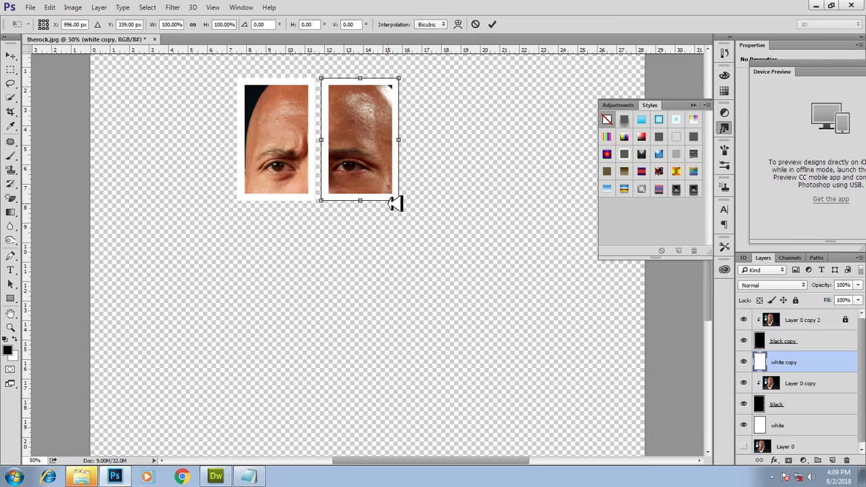
{"action": "left_click_drag", "start_coordinate": [405, 201], "coordinate": [399, 197]}
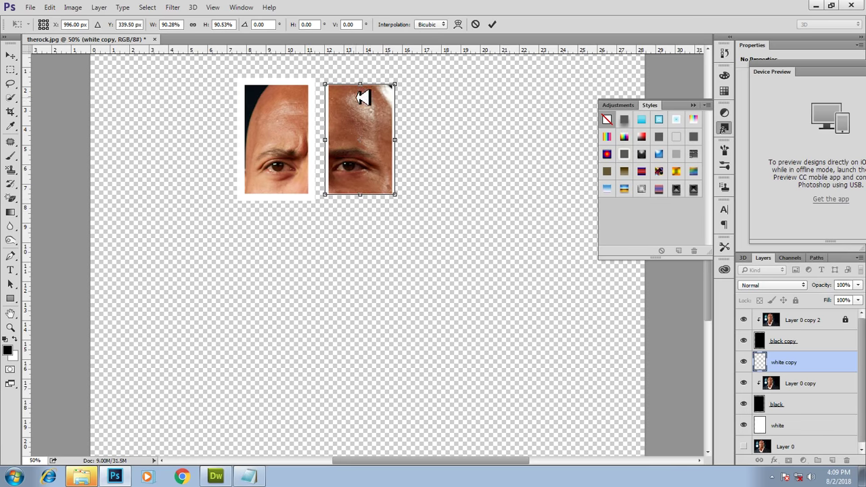
{"action": "left_click_drag", "start_coordinate": [366, 82], "coordinate": [362, 85]}
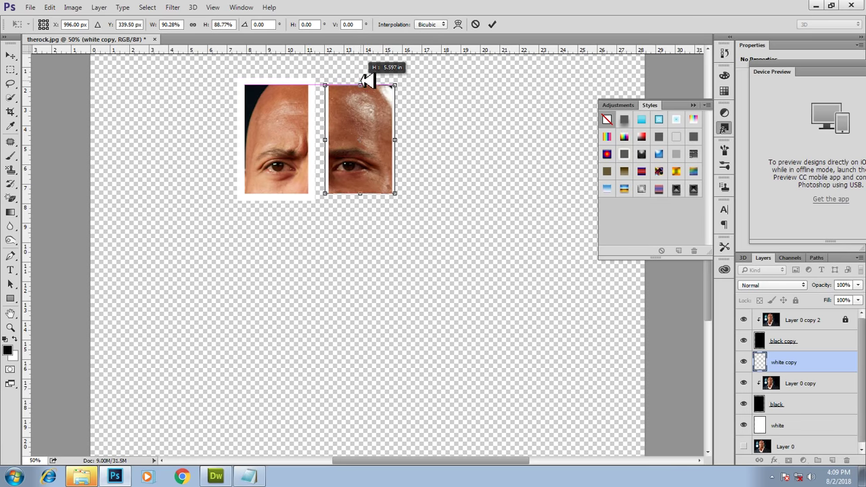
{"action": "key", "text": "Return"}
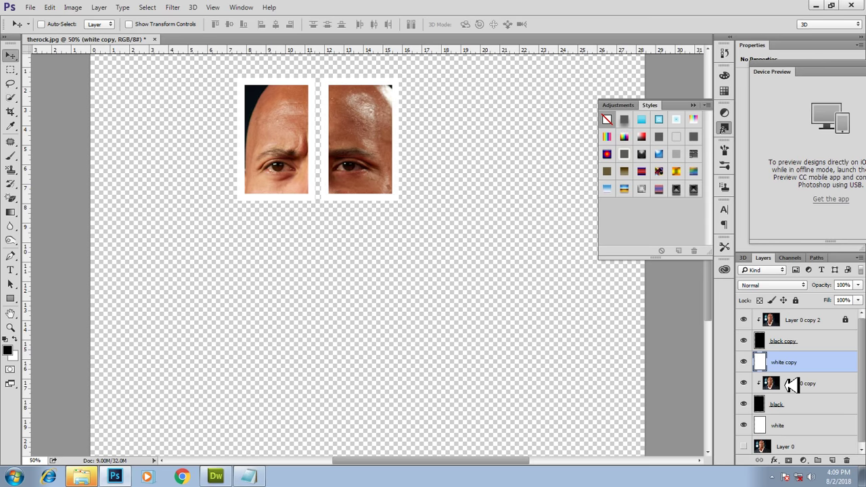
Step: Select the photo, black and white copies and duplicate the three layers
{"action": "left_click", "coordinate": [814, 319]}
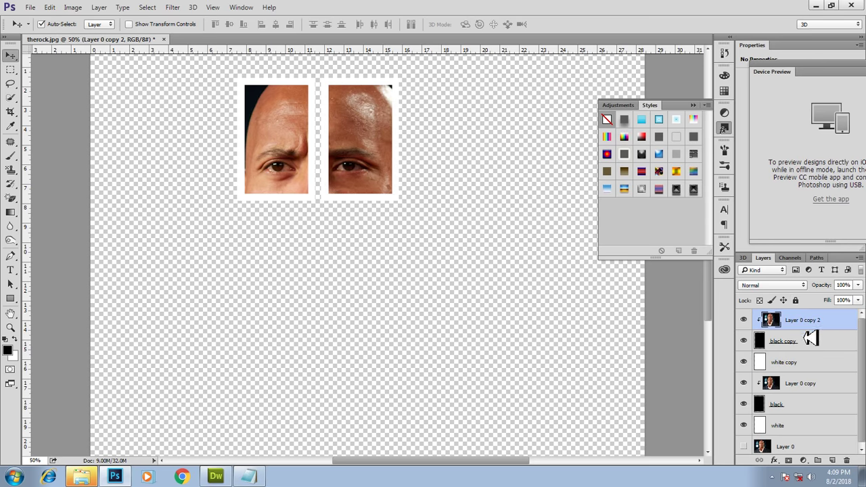
{"action": "left_click", "coordinate": [812, 341], "text": "shift"}
{"action": "left_click", "coordinate": [814, 361], "text": "shift"}
{"action": "left_click", "coordinate": [820, 319]}
{"action": "left_click", "coordinate": [795, 300]}
{"action": "left_click", "coordinate": [819, 342]}
{"action": "left_click", "coordinate": [817, 321]}
{"action": "left_click", "coordinate": [812, 358], "text": "shift"}
{"action": "right_click", "coordinate": [815, 325]}
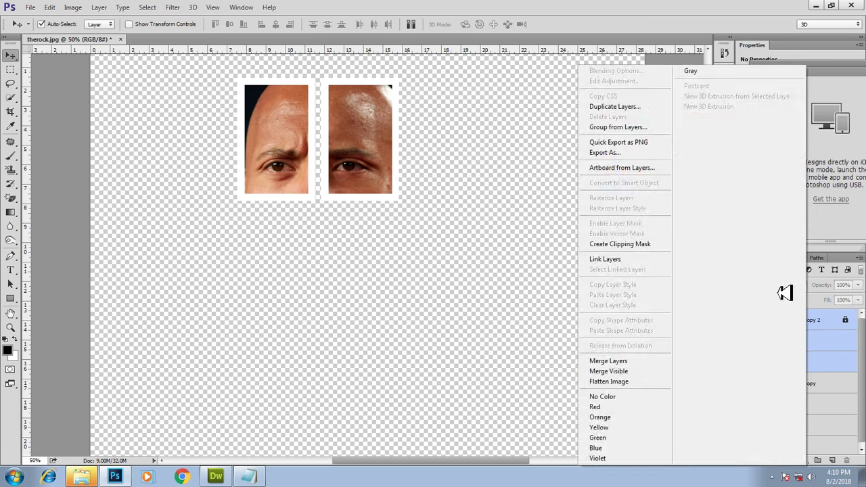
{"action": "left_click", "coordinate": [621, 106]}
{"action": "left_click", "coordinate": [524, 143]}
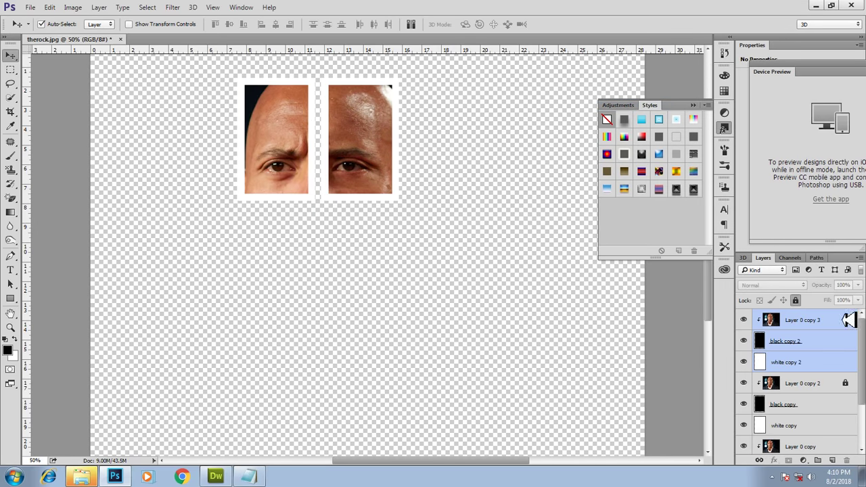
Step: Place the third frame at the right of the top row, nudged slightly left
{"action": "left_click", "coordinate": [826, 342]}
{"action": "left_click", "coordinate": [825, 362], "text": "shift"}
{"action": "left_click_drag", "start_coordinate": [379, 174], "coordinate": [461, 171]}
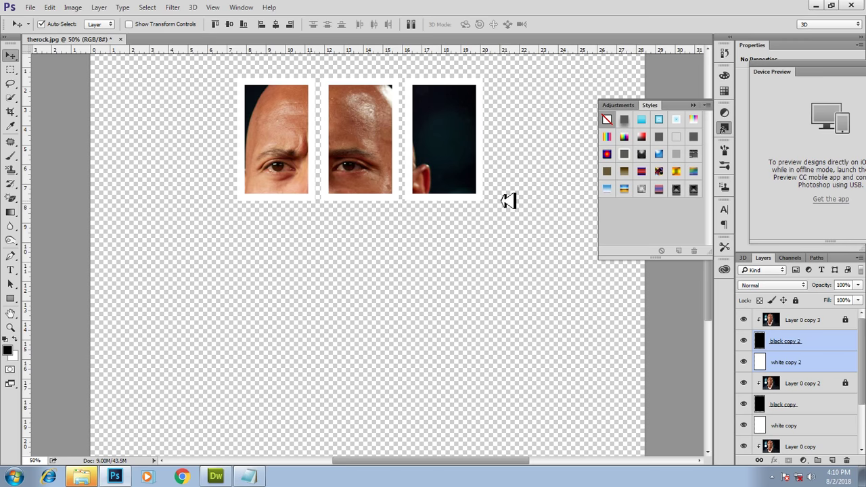
{"action": "key", "text": "Left"}
{"action": "key", "text": "Left"}
{"action": "key", "text": "Left"}
{"action": "key", "text": "Left"}
{"action": "key", "text": "Left"}
{"action": "key", "text": "Left"}
{"action": "key", "text": "Left"}
{"action": "key", "text": "Left"}
{"action": "key", "text": "Left"}
Step: Duplicate the trio again and move the fourth frame to the lower left
{"action": "left_click", "coordinate": [834, 316], "text": "shift"}
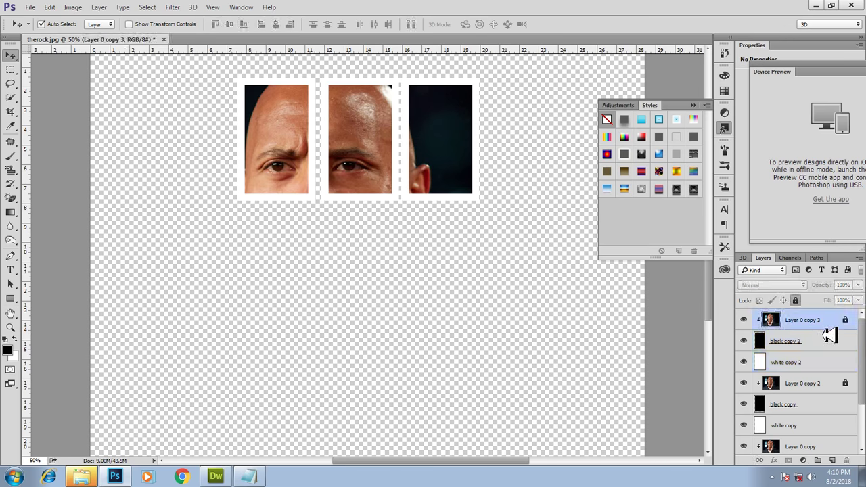
{"action": "right_click", "coordinate": [790, 313]}
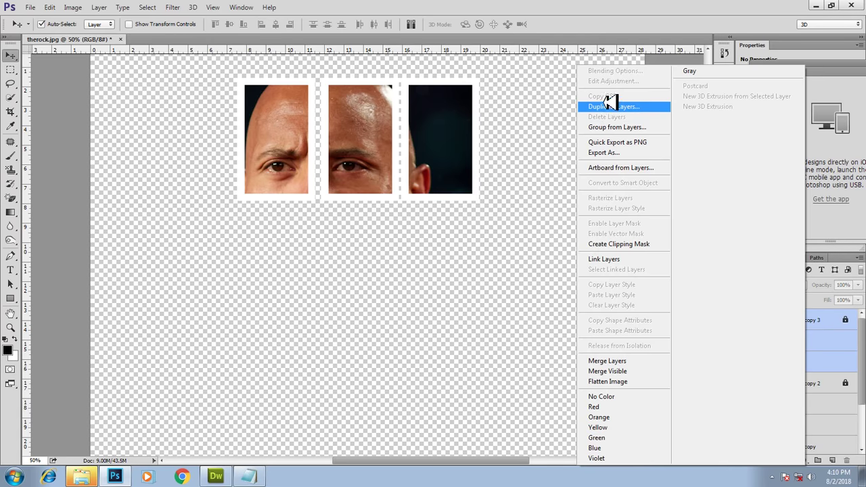
{"action": "left_click", "coordinate": [612, 106]}
{"action": "left_click", "coordinate": [524, 141]}
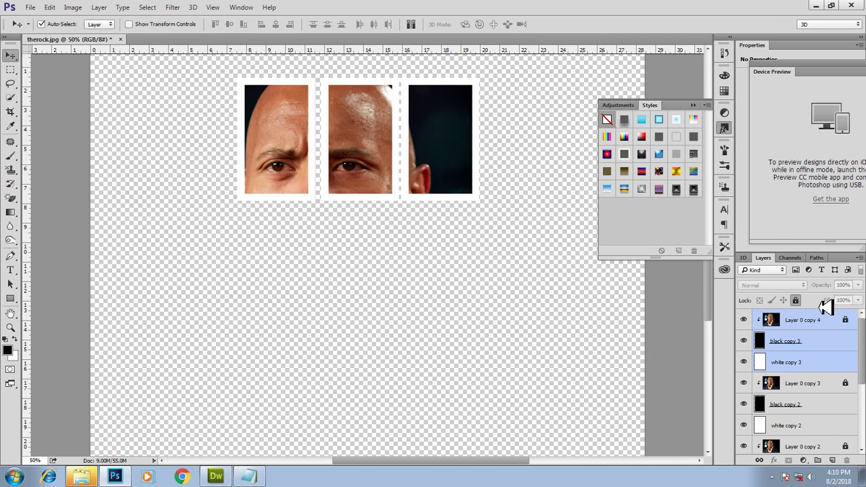
{"action": "left_click", "coordinate": [832, 340]}
{"action": "left_click", "coordinate": [827, 361], "text": "shift"}
{"action": "mouse_move", "coordinate": [448, 173]}
{"action": "left_mouse_down"}
{"action": "mouse_move", "coordinate": [221, 306]}
{"action": "mouse_move", "coordinate": [209, 301]}
{"action": "left_mouse_up"}
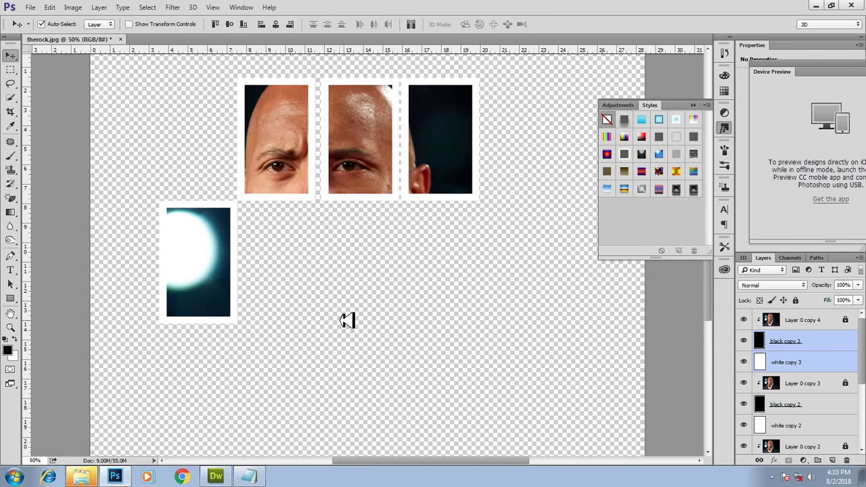
{"action": "left_click", "coordinate": [797, 319]}
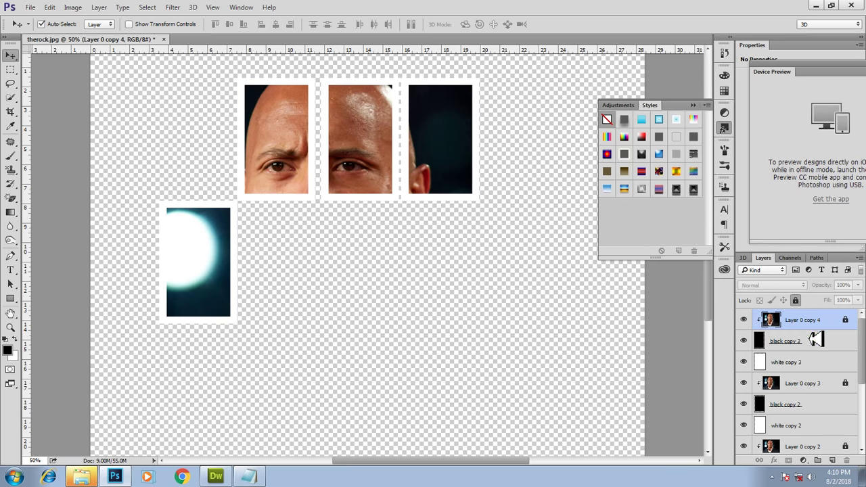
{"action": "left_click", "coordinate": [816, 340], "text": "ctrl"}
{"action": "left_click", "coordinate": [815, 363], "text": "ctrl"}
Step: Duplicate the lower-left slice, dismiss the locked-layer alert, and place the fifth frame beside it
{"action": "right_click", "coordinate": [815, 341]}
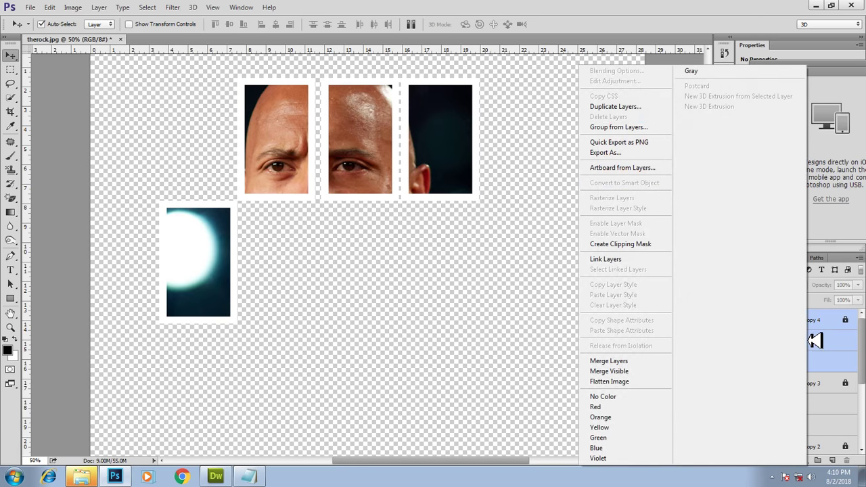
{"action": "left_click", "coordinate": [648, 105]}
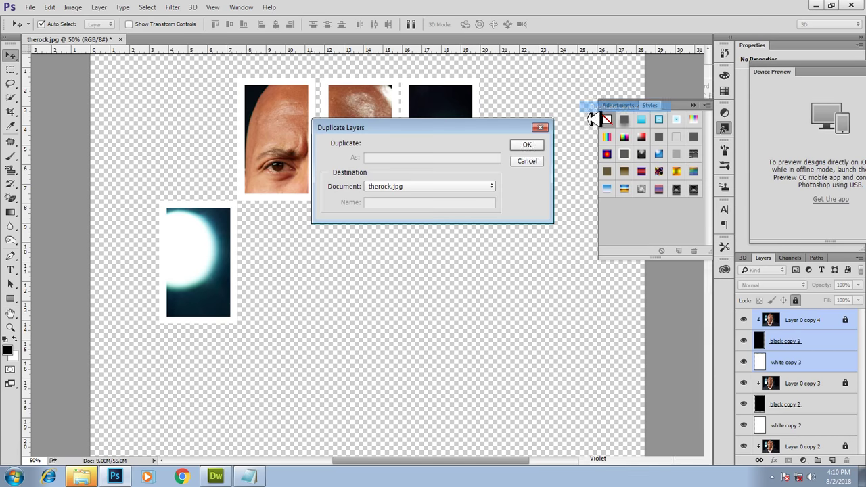
{"action": "left_click", "coordinate": [529, 146]}
{"action": "left_click_drag", "start_coordinate": [195, 274], "coordinate": [303, 247]}
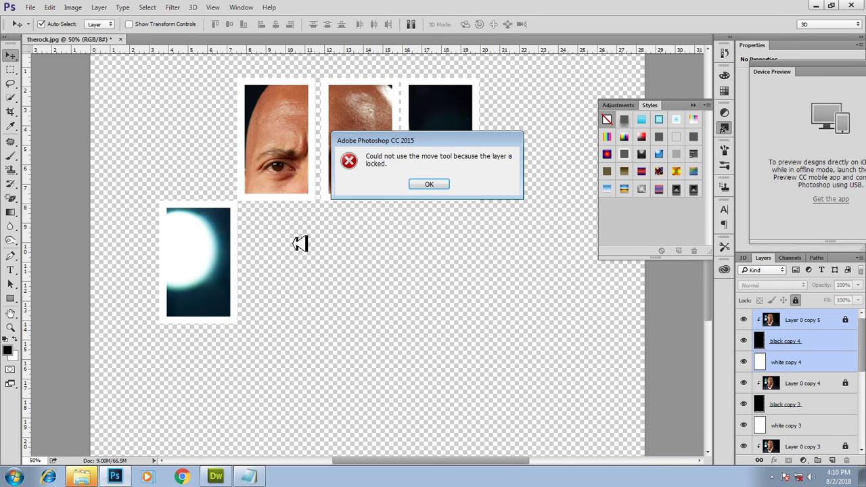
{"action": "left_click", "coordinate": [431, 184]}
{"action": "left_click", "coordinate": [818, 339]}
{"action": "left_click", "coordinate": [824, 356], "text": "shift"}
{"action": "left_click_drag", "start_coordinate": [211, 285], "coordinate": [295, 288]}
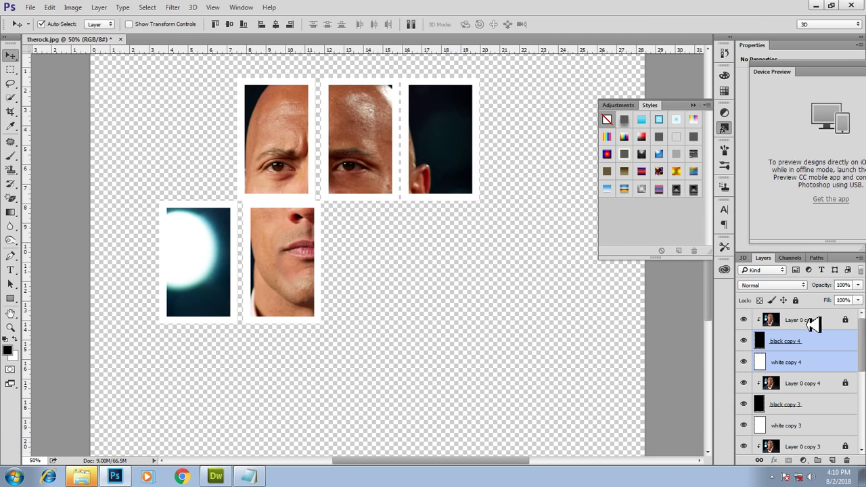
Step: Duplicate again and place the sixth frame at the lower row's right
{"action": "left_click", "coordinate": [812, 322]}
{"action": "left_click", "coordinate": [820, 346], "text": "ctrl"}
{"action": "left_click", "coordinate": [815, 362], "text": "ctrl"}
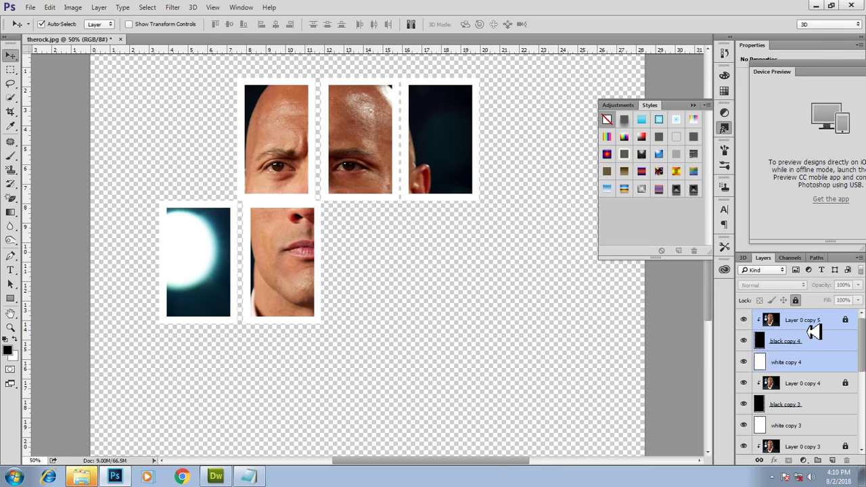
{"action": "right_click", "coordinate": [813, 323]}
{"action": "left_click", "coordinate": [629, 107]}
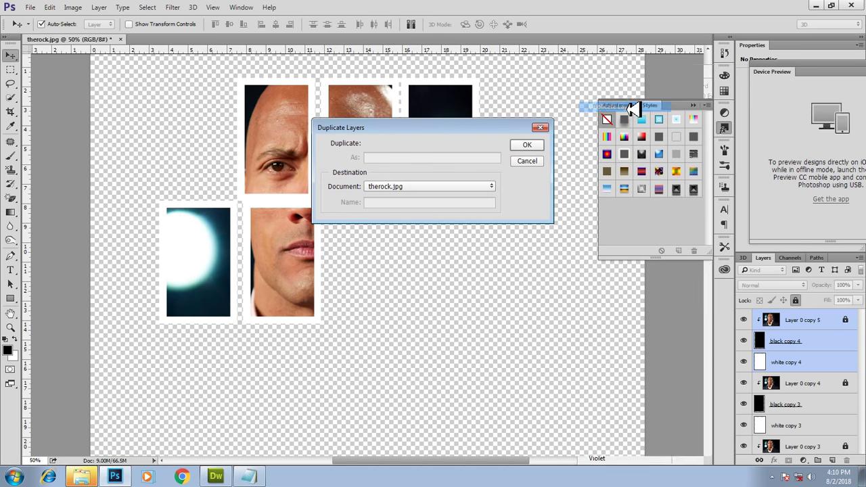
{"action": "left_click", "coordinate": [534, 146]}
{"action": "left_click", "coordinate": [817, 346]}
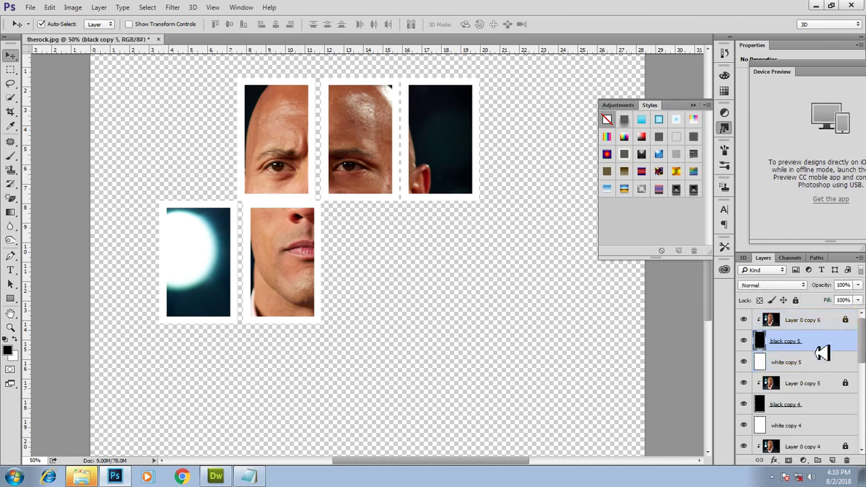
{"action": "left_click", "coordinate": [817, 363], "text": "ctrl"}
{"action": "left_click_drag", "start_coordinate": [304, 280], "coordinate": [387, 282]}
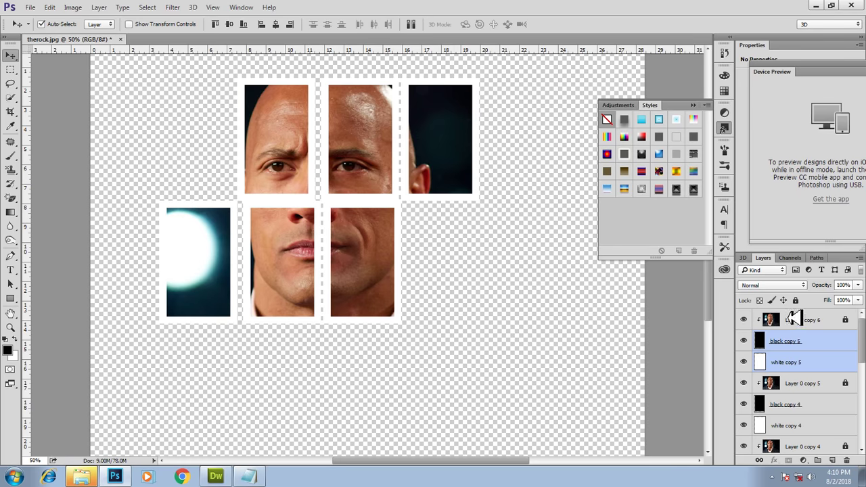
Step: Duplicate a framed slice and move the seventh frame to the lower row's right end
{"action": "left_click", "coordinate": [793, 319]}
{"action": "left_click", "coordinate": [802, 359], "text": "shift"}
{"action": "right_click", "coordinate": [797, 308]}
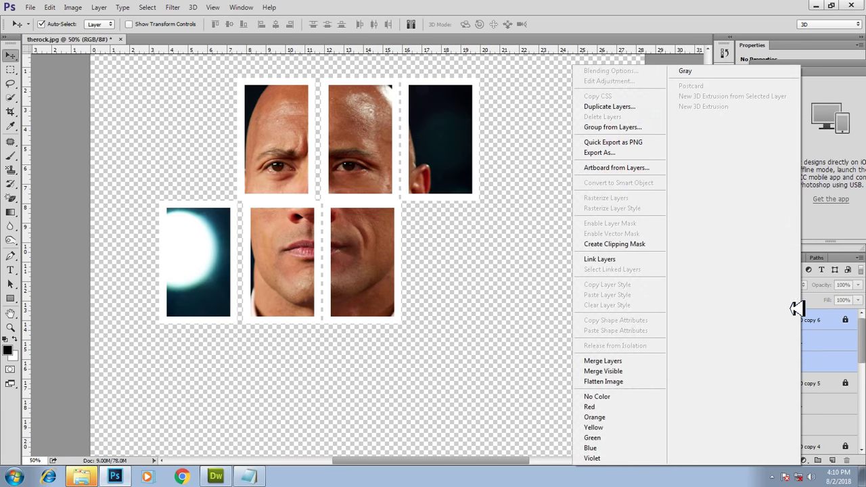
{"action": "left_click", "coordinate": [633, 106]}
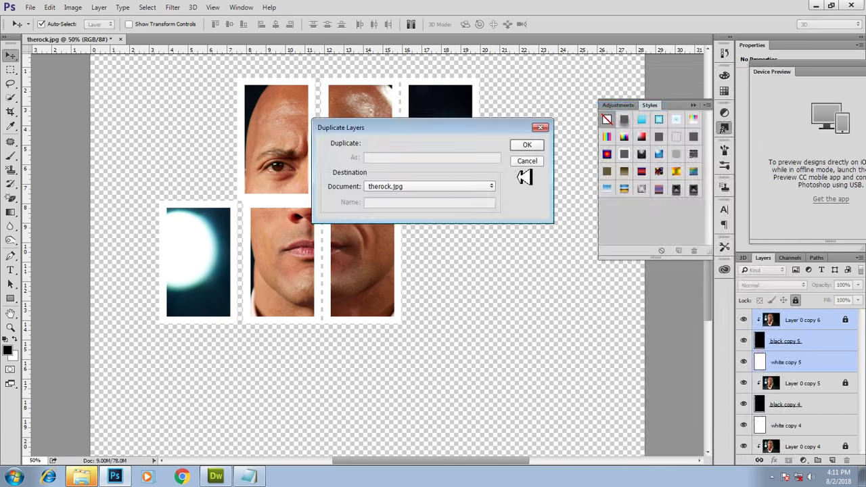
{"action": "left_click", "coordinate": [528, 145]}
{"action": "left_click", "coordinate": [830, 348]}
{"action": "left_click", "coordinate": [830, 361], "text": "shift"}
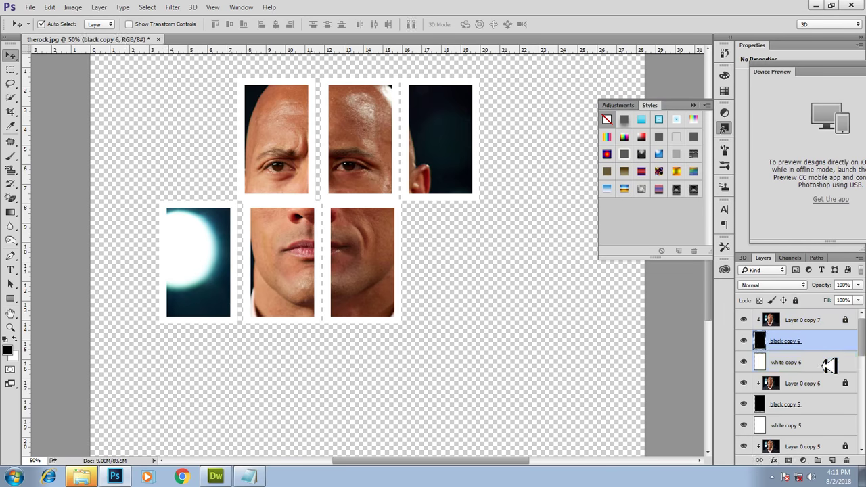
{"action": "mouse_move", "coordinate": [383, 261]}
{"action": "left_mouse_down"}
{"action": "mouse_move", "coordinate": [464, 262]}
{"action": "mouse_move", "coordinate": [450, 291]}
{"action": "left_mouse_up"}
Step: Lower the lower-middle and lower-left face frames to align with the row
{"action": "left_click", "coordinate": [785, 404]}
{"action": "left_click", "coordinate": [785, 425], "text": "shift"}
{"action": "mouse_move", "coordinate": [386, 286]}
{"action": "left_mouse_down"}
{"action": "mouse_move", "coordinate": [370, 350]}
{"action": "mouse_move", "coordinate": [240, 180]}
{"action": "mouse_move", "coordinate": [379, 309]}
{"action": "mouse_move", "coordinate": [368, 309]}
{"action": "left_mouse_up"}
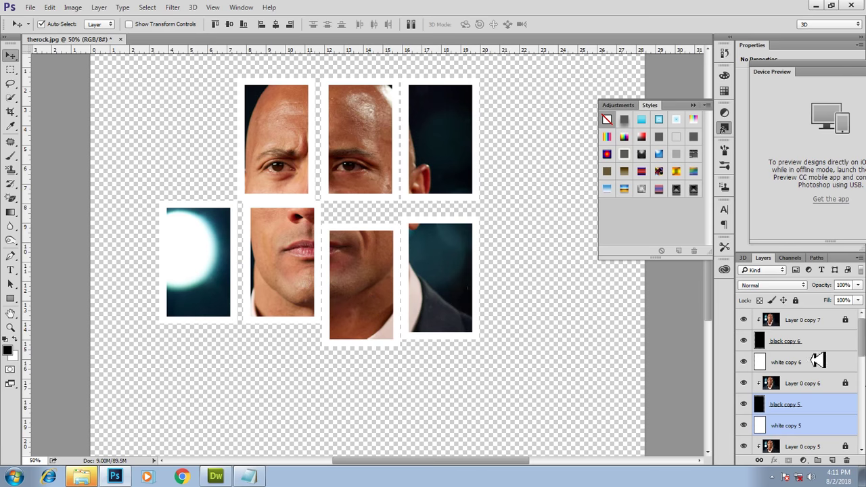
{"action": "scroll", "coordinate": [863, 342], "scroll_direction": "down", "scroll_amount": 2}
{"action": "scroll", "coordinate": [788, 386], "scroll_direction": "down", "scroll_amount": 3}
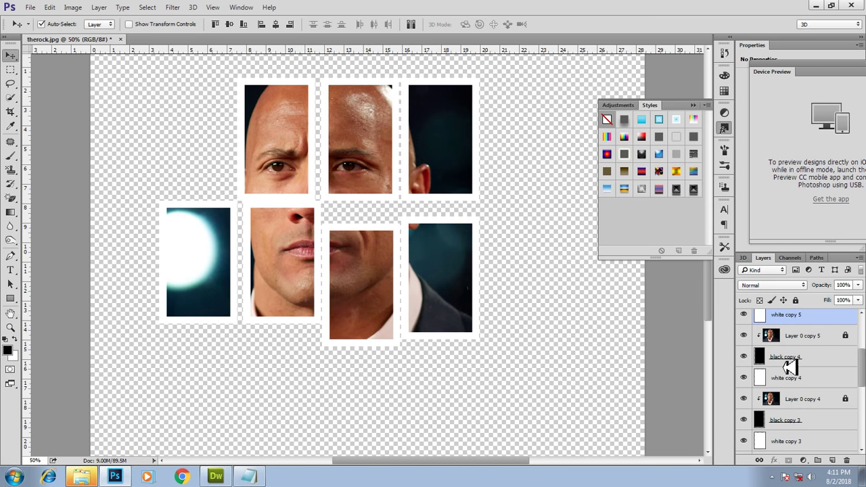
{"action": "left_click", "coordinate": [821, 357]}
{"action": "left_click", "coordinate": [825, 374], "text": "shift"}
{"action": "mouse_move", "coordinate": [280, 282]}
{"action": "left_mouse_down"}
{"action": "mouse_move", "coordinate": [281, 302]}
{"action": "mouse_move", "coordinate": [280, 290]}
{"action": "mouse_move", "coordinate": [521, 247]}
{"action": "mouse_move", "coordinate": [278, 305]}
{"action": "left_mouse_up"}
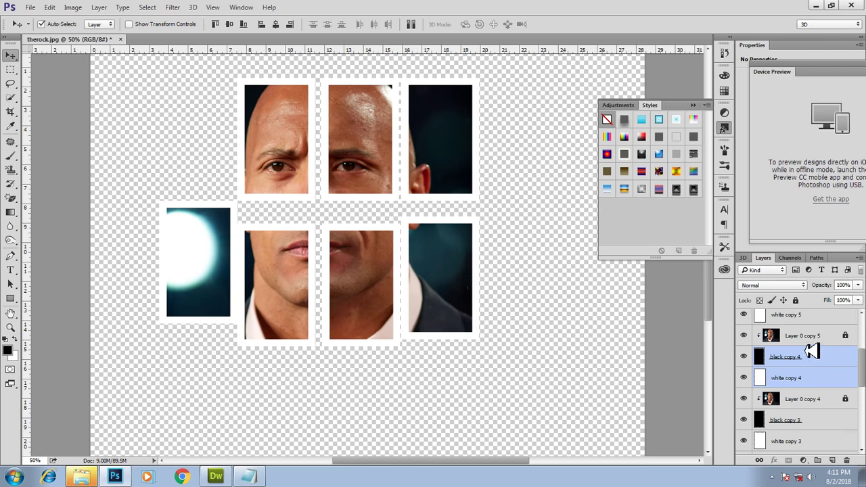
Step: Move the bokeh frame's black copy 3 and white copy 3 layers up and left
{"action": "scroll", "coordinate": [811, 351], "scroll_direction": "up", "scroll_amount": 2}
{"action": "scroll", "coordinate": [816, 375], "scroll_direction": "down", "scroll_amount": 2}
{"action": "scroll", "coordinate": [817, 376], "scroll_direction": "down", "scroll_amount": 2}
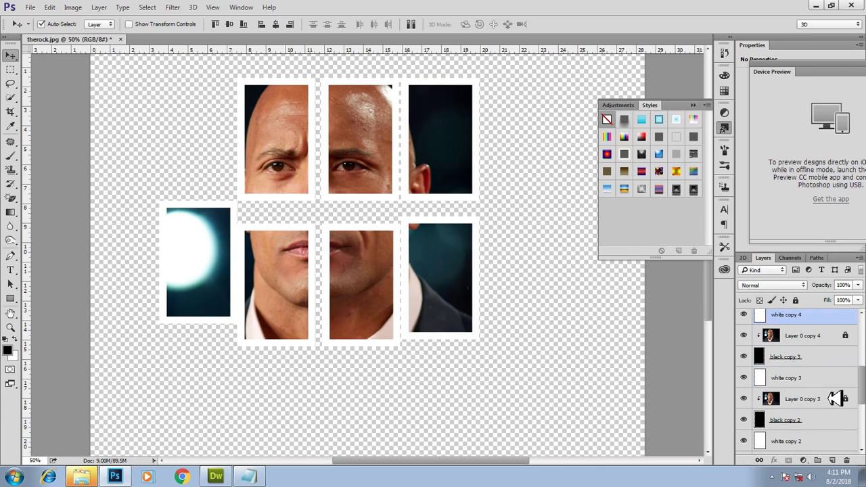
{"action": "left_click", "coordinate": [816, 355]}
{"action": "left_click", "coordinate": [817, 376], "text": "shift"}
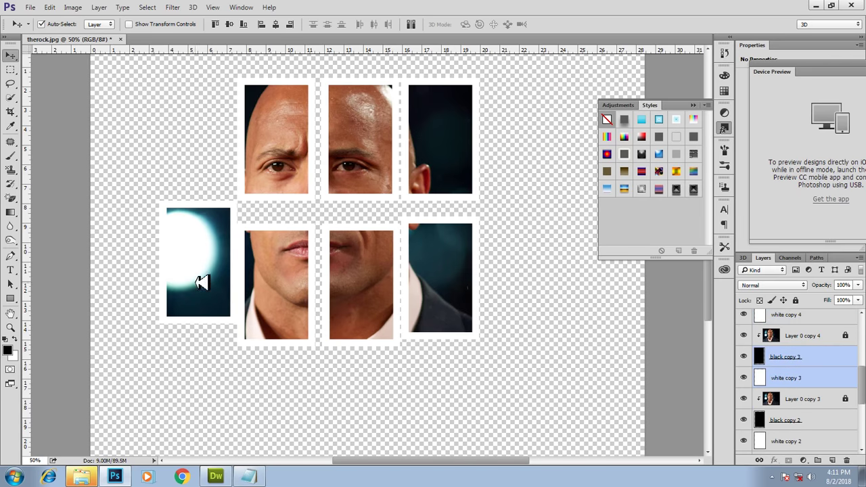
{"action": "left_click_drag", "start_coordinate": [201, 282], "coordinate": [272, 234]}
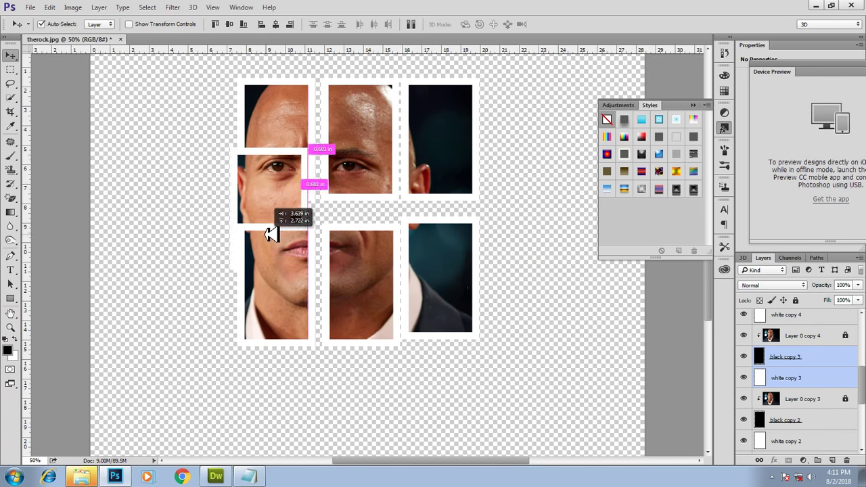
{"action": "left_click_drag", "start_coordinate": [273, 234], "coordinate": [194, 247]}
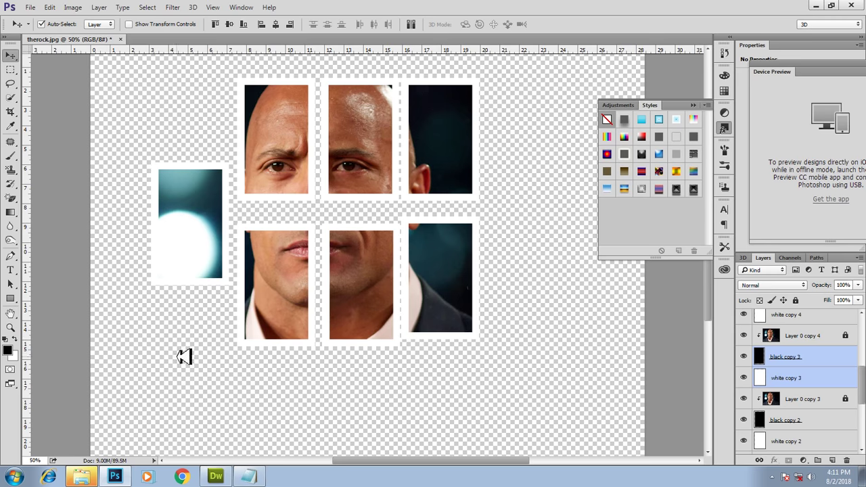
Step: Nudge the black copy 2 and white copy 2 frame slightly down-left
{"action": "scroll", "coordinate": [846, 409], "scroll_direction": "down", "scroll_amount": 2}
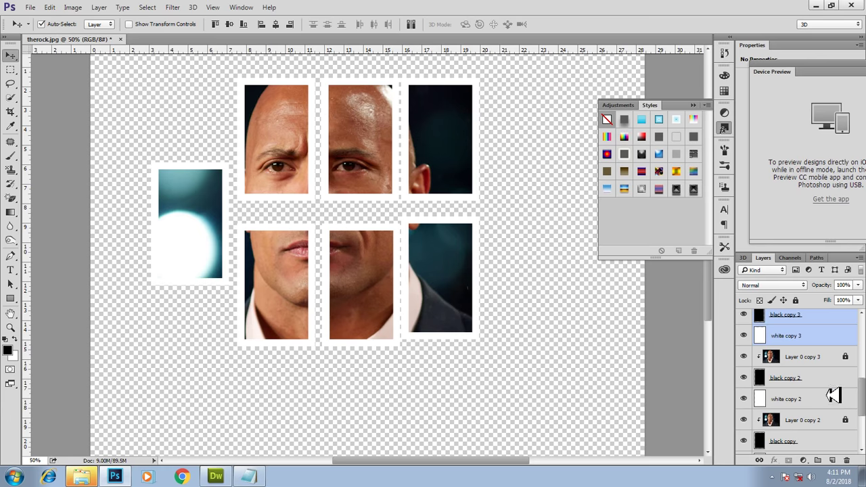
{"action": "left_click", "coordinate": [820, 386]}
{"action": "mouse_move", "coordinate": [174, 249]}
{"action": "left_mouse_down"}
{"action": "mouse_move", "coordinate": [335, 291]}
{"action": "mouse_move", "coordinate": [809, 385]}
{"action": "left_mouse_up"}
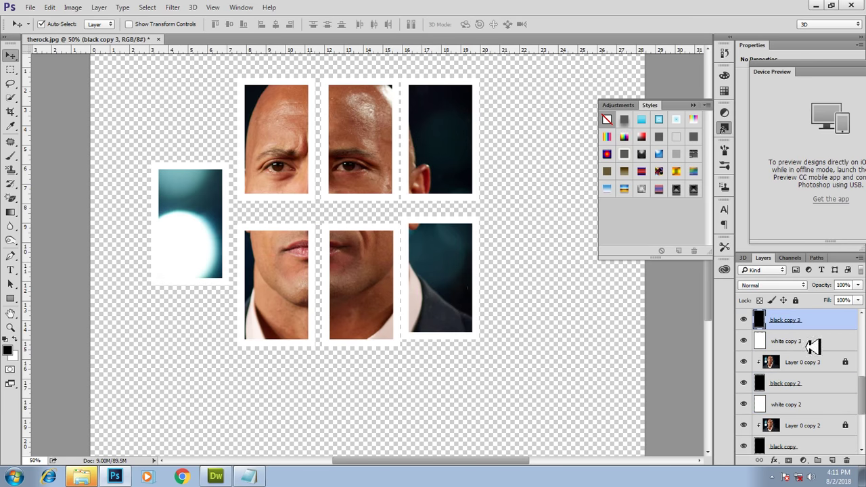
{"action": "left_click", "coordinate": [808, 383]}
{"action": "left_click", "coordinate": [808, 402], "text": "shift"}
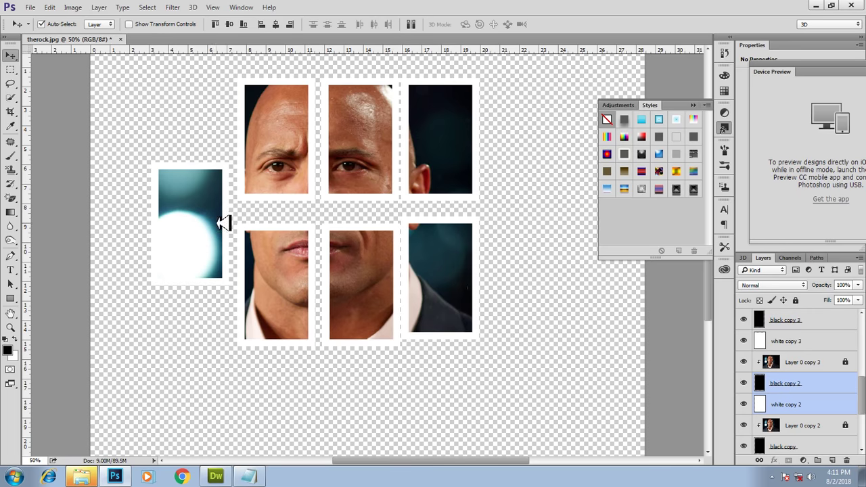
{"action": "left_click_drag", "start_coordinate": [338, 161], "coordinate": [315, 176]}
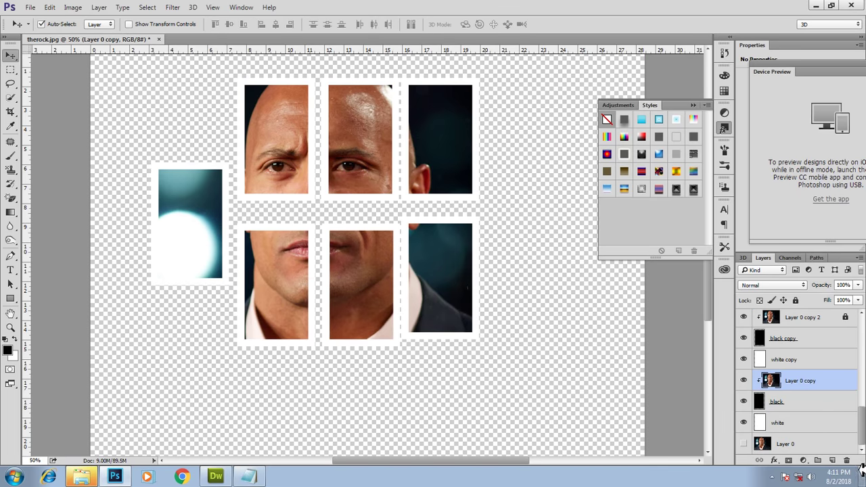
Step: Duplicate the lower-right frame's three layers and drag the copy toward the lower right
{"action": "left_click_drag", "start_coordinate": [864, 431], "coordinate": [863, 307]}
{"action": "left_click", "coordinate": [821, 320]}
{"action": "left_click", "coordinate": [821, 361], "text": "shift"}
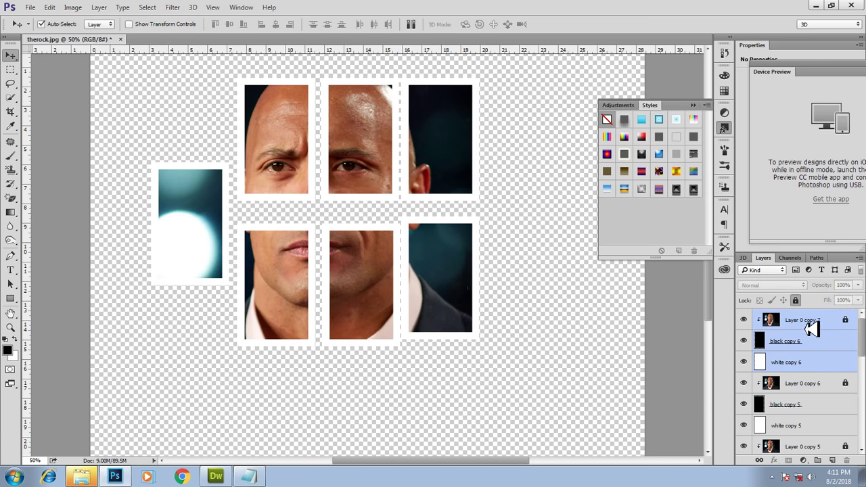
{"action": "right_click", "coordinate": [814, 320]}
{"action": "left_click", "coordinate": [612, 115]}
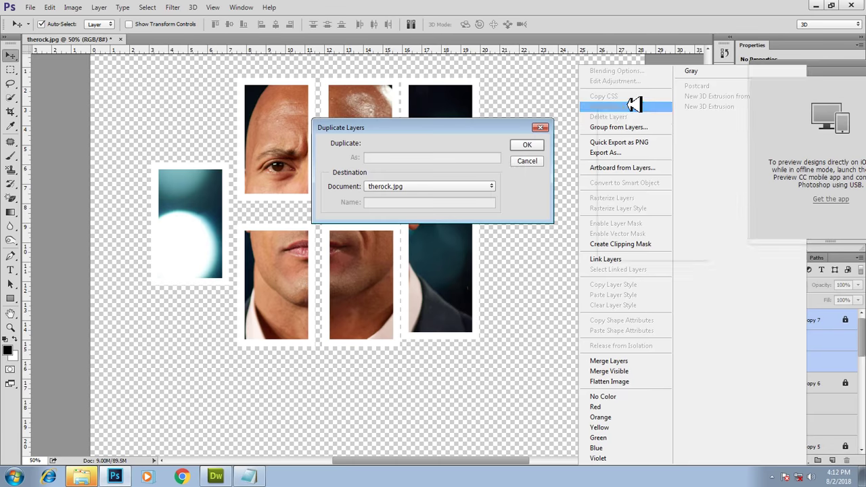
{"action": "left_click", "coordinate": [527, 146]}
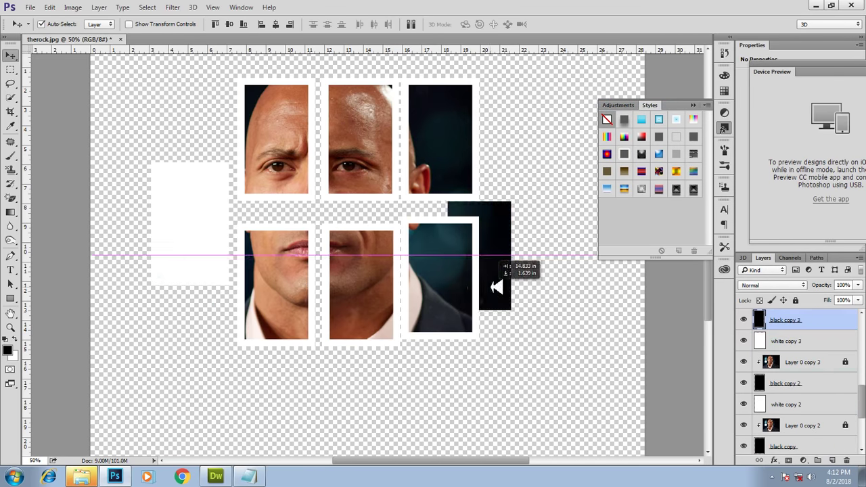
{"action": "left_click_drag", "start_coordinate": [219, 267], "coordinate": [319, 242]}
{"action": "left_click", "coordinate": [298, 156]}
{"action": "left_click_drag", "start_coordinate": [297, 155], "coordinate": [364, 304]}
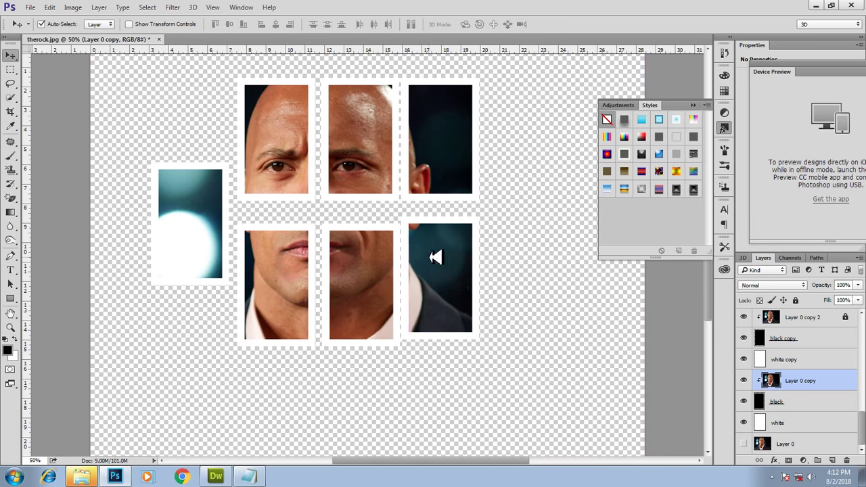
Step: Undo the duplicated frame and rework the lower-right frame's layers
{"action": "key", "text": "ctrl+alt+z"}
{"action": "key", "text": "ctrl+alt+z"}
{"action": "key", "text": "ctrl+alt+z"}
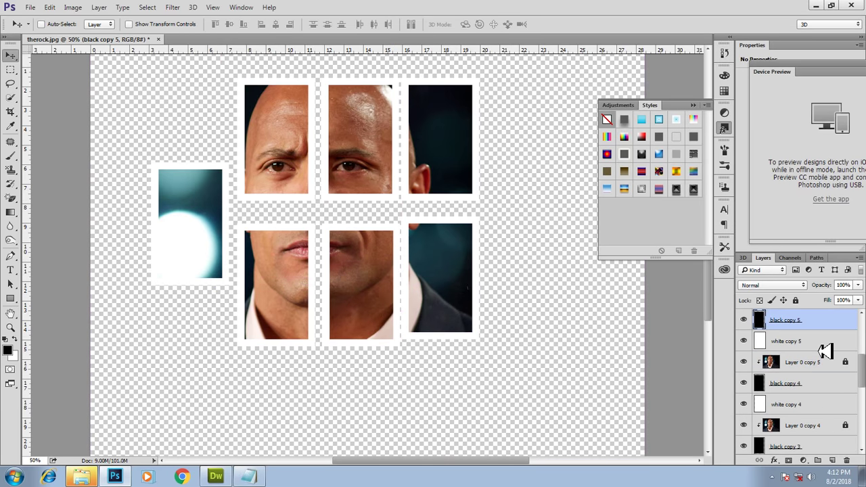
{"action": "key", "text": "ctrl+alt+z"}
{"action": "left_click", "coordinate": [818, 322]}
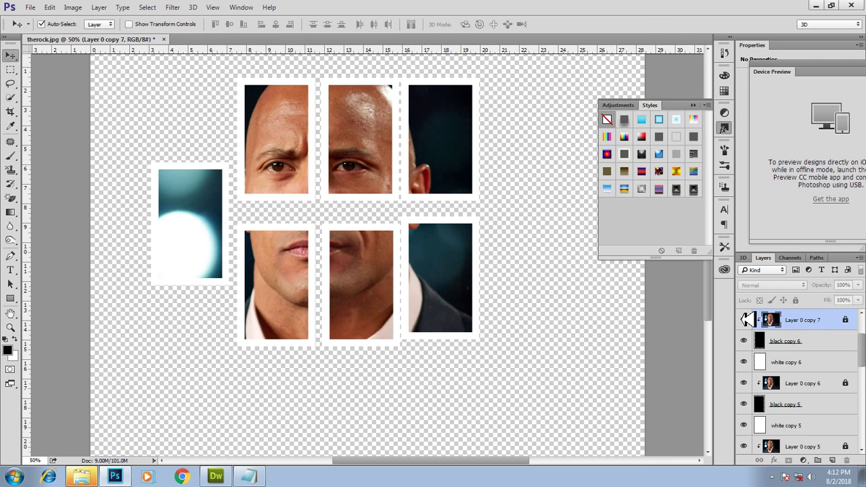
{"action": "left_click", "coordinate": [775, 341]}
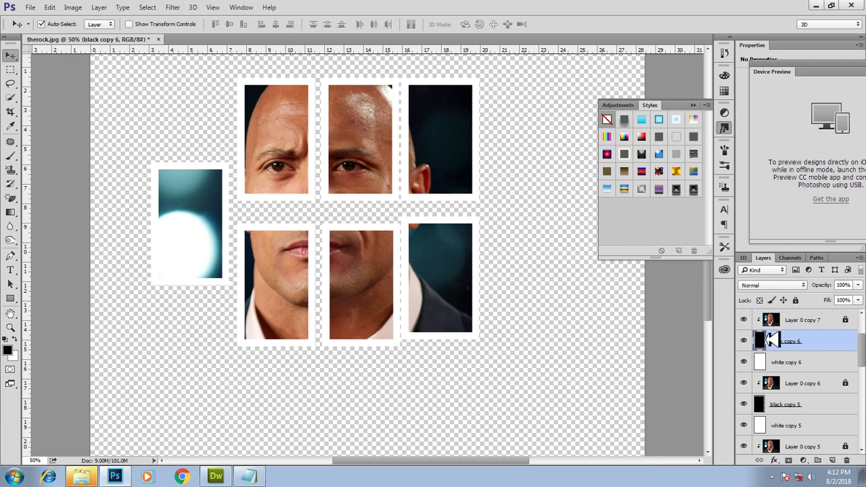
{"action": "mouse_move", "coordinate": [303, 299]}
{"action": "left_mouse_down"}
{"action": "mouse_move", "coordinate": [371, 324]}
{"action": "mouse_move", "coordinate": [392, 344]}
{"action": "left_mouse_up"}
{"action": "left_click_drag", "start_coordinate": [440, 291], "coordinate": [447, 218]}
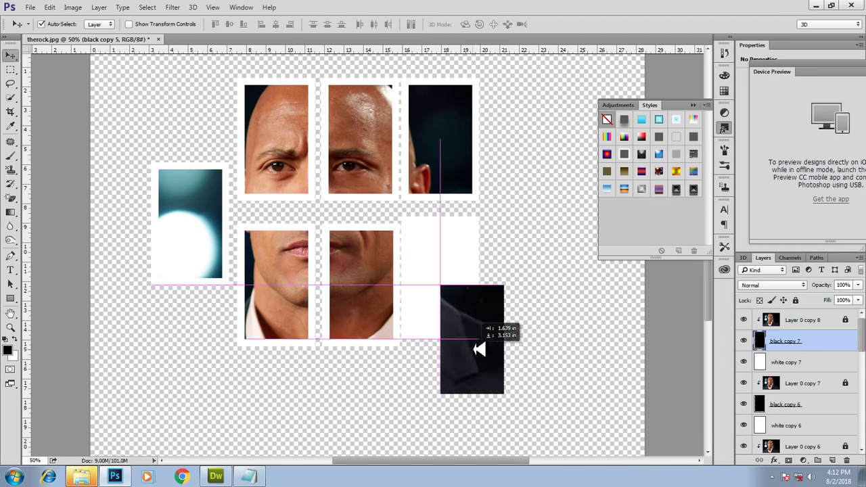
{"action": "left_click_drag", "start_coordinate": [450, 131], "coordinate": [564, 178]}
{"action": "mouse_move", "coordinate": [377, 137]}
{"action": "left_mouse_down"}
{"action": "mouse_move", "coordinate": [417, 174]}
{"action": "mouse_move", "coordinate": [833, 353]}
{"action": "left_mouse_up"}
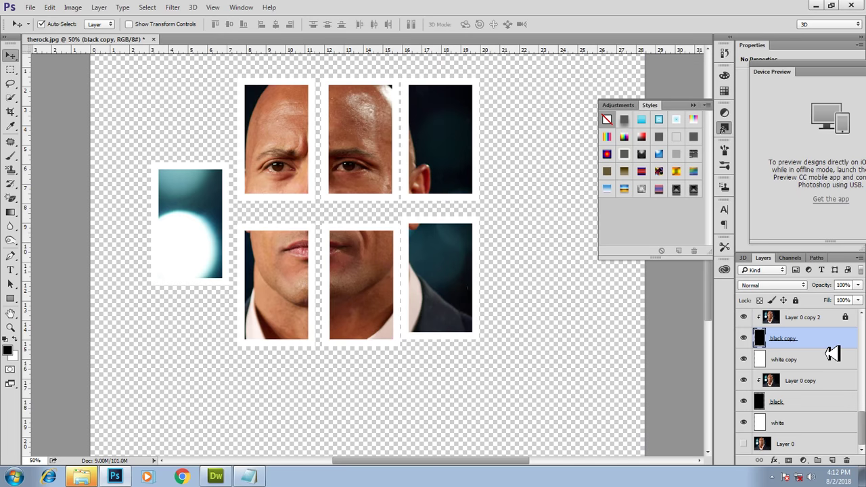
{"action": "left_click_drag", "start_coordinate": [455, 154], "coordinate": [837, 345]}
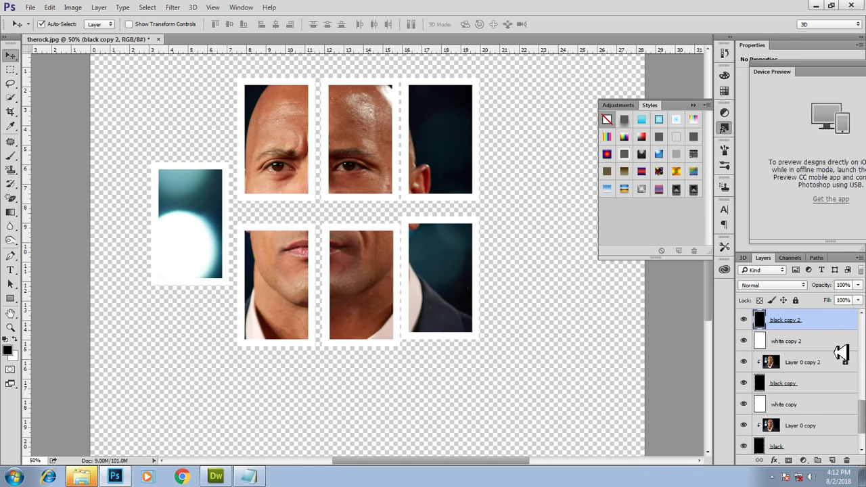
Step: Duplicate the newest frame's photo, black and white layers into a copy 8 set
{"action": "scroll", "coordinate": [837, 346], "scroll_direction": "up", "scroll_amount": 2}
{"action": "scroll", "coordinate": [838, 335], "scroll_direction": "up", "scroll_amount": 3}
{"action": "left_click", "coordinate": [818, 319]}
{"action": "left_click", "coordinate": [819, 341], "text": "ctrl"}
{"action": "left_click", "coordinate": [818, 362], "text": "ctrl"}
{"action": "right_click", "coordinate": [811, 362]}
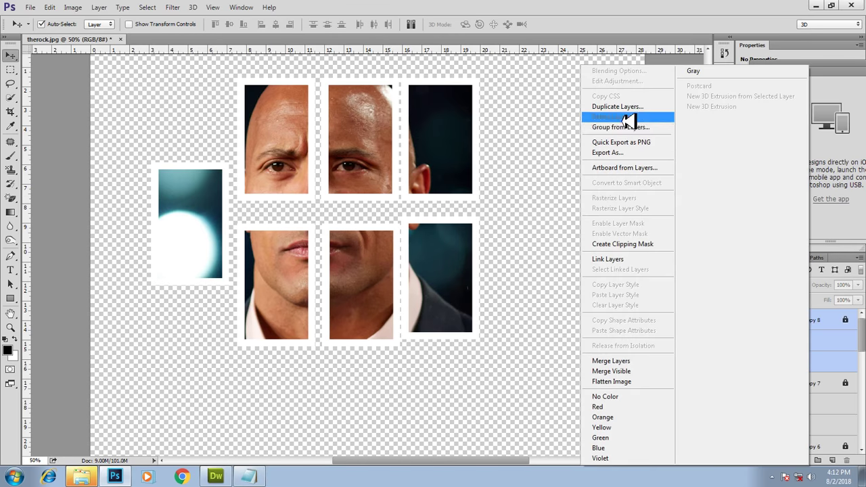
{"action": "left_click", "coordinate": [617, 106]}
{"action": "left_click", "coordinate": [523, 145]}
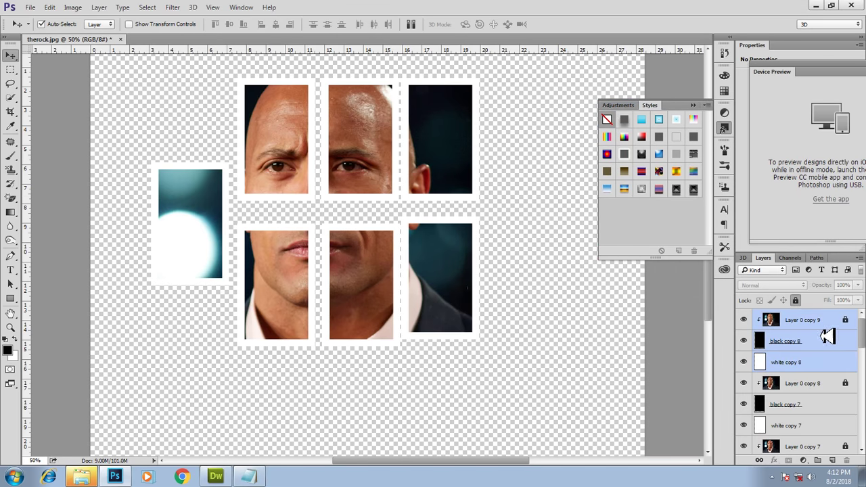
{"action": "mouse_move", "coordinate": [295, 226]}
{"action": "left_mouse_down"}
{"action": "mouse_move", "coordinate": [230, 337]}
{"action": "mouse_move", "coordinate": [207, 221]}
{"action": "left_mouse_up"}
{"action": "left_click_drag", "start_coordinate": [294, 284], "coordinate": [373, 361]}
{"action": "key", "text": "ctrl+z"}
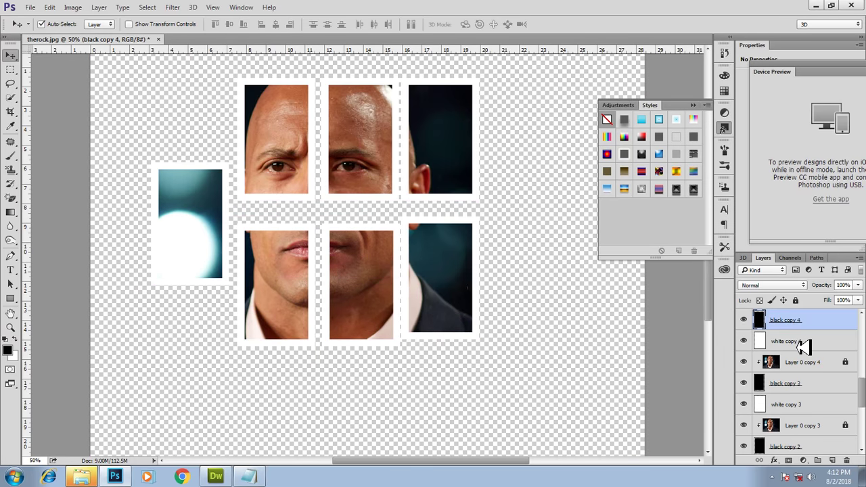
Step: Toggle copy 8's visibility, then move black and white copy 8 beneath the lower row
{"action": "scroll", "coordinate": [804, 346], "scroll_direction": "up", "scroll_amount": 5}
{"action": "left_click", "coordinate": [825, 338]}
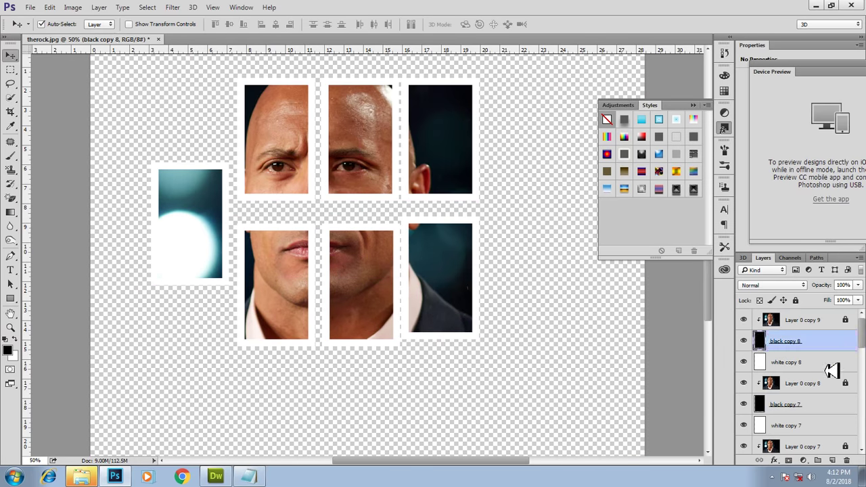
{"action": "left_click", "coordinate": [829, 368], "text": "shift"}
{"action": "left_click", "coordinate": [834, 360]}
{"action": "left_click", "coordinate": [744, 340]}
{"action": "left_click", "coordinate": [744, 361]}
{"action": "left_click", "coordinate": [744, 341]}
{"action": "left_click", "coordinate": [743, 362]}
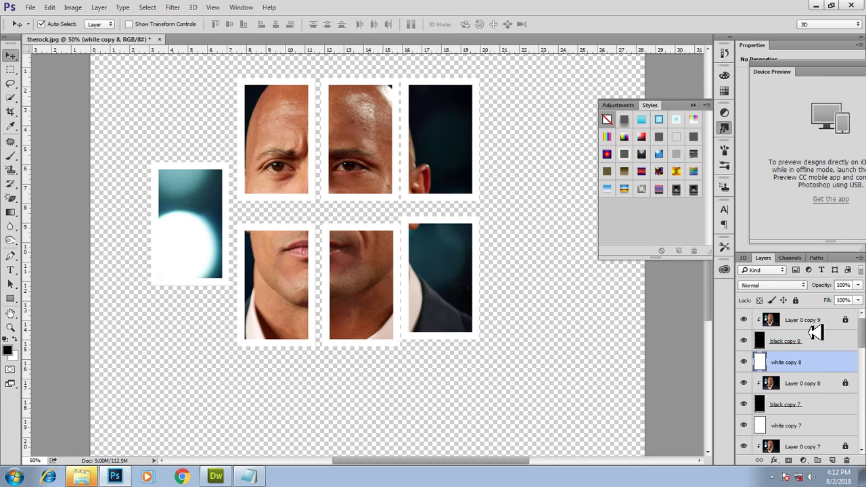
{"action": "left_click", "coordinate": [820, 336], "text": "shift"}
{"action": "left_click_drag", "start_coordinate": [426, 270], "coordinate": [317, 383]}
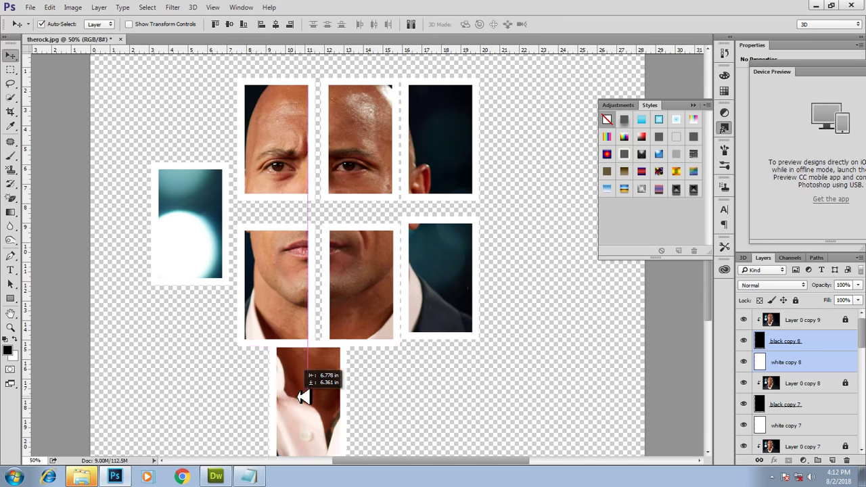
{"action": "left_click_drag", "start_coordinate": [317, 384], "coordinate": [310, 398]}
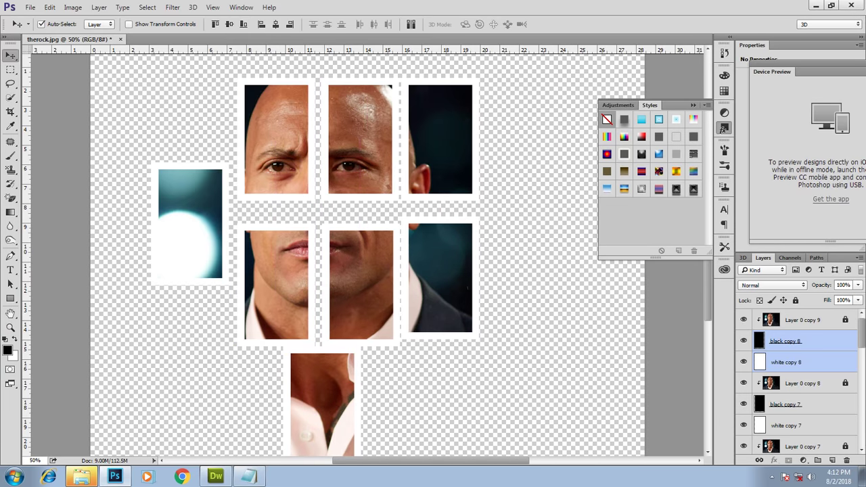
Step: Select the Layer 0 copy 8 photo layer together with its frame layers
{"action": "scroll", "coordinate": [370, 261], "scroll_direction": "up", "scroll_amount": 2}
{"action": "scroll", "coordinate": [798, 358], "scroll_direction": "down", "scroll_amount": 1}
{"action": "scroll", "coordinate": [533, 317], "scroll_direction": "down", "scroll_amount": 1}
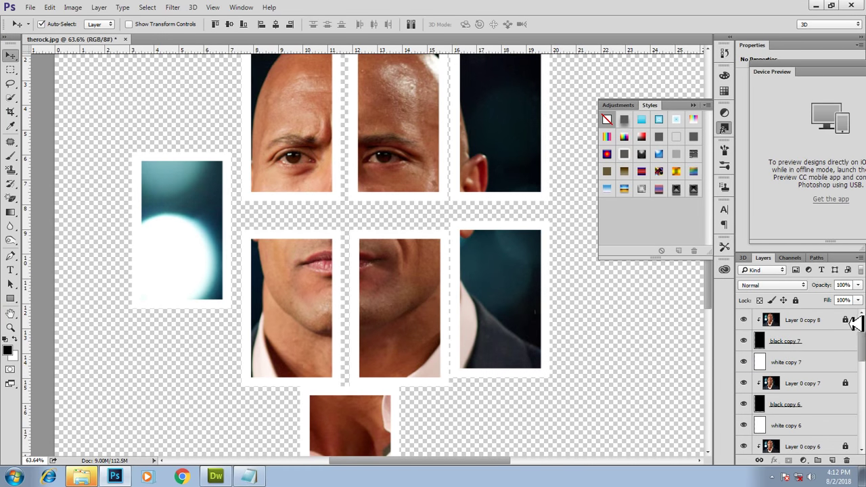
{"action": "left_click", "coordinate": [819, 321]}
{"action": "scroll", "coordinate": [819, 340], "scroll_direction": "up", "scroll_amount": 1}
{"action": "left_click", "coordinate": [820, 320]}
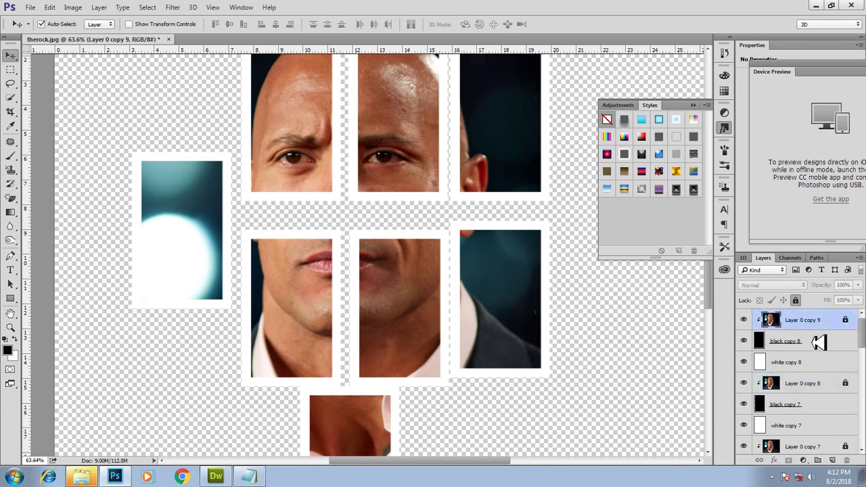
{"action": "left_click", "coordinate": [815, 341], "text": "shift"}
Step: Duplicate the bottom frame's layers and move the new frame up over the left eye
{"action": "left_click", "coordinate": [815, 362], "text": "shift"}
{"action": "right_click", "coordinate": [809, 320]}
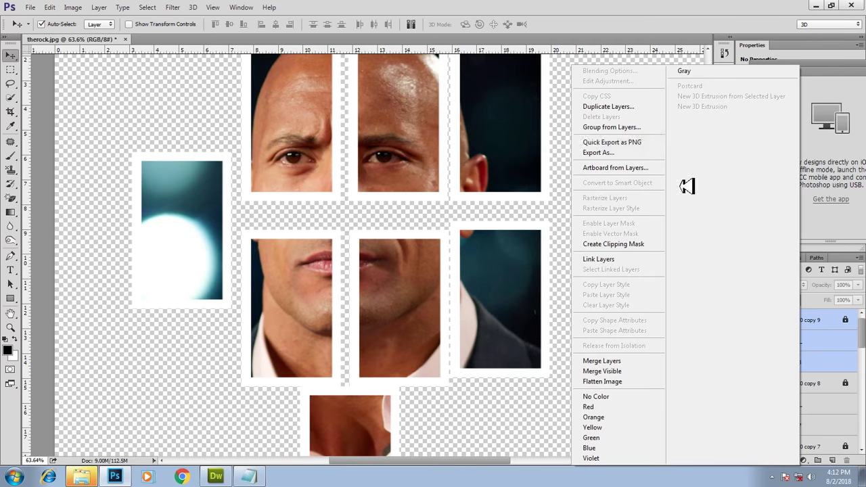
{"action": "left_click", "coordinate": [608, 107]}
{"action": "left_click", "coordinate": [529, 144]}
{"action": "left_click", "coordinate": [822, 340]}
{"action": "left_click", "coordinate": [815, 360], "text": "shift"}
{"action": "left_click_drag", "start_coordinate": [357, 423], "coordinate": [266, 133]}
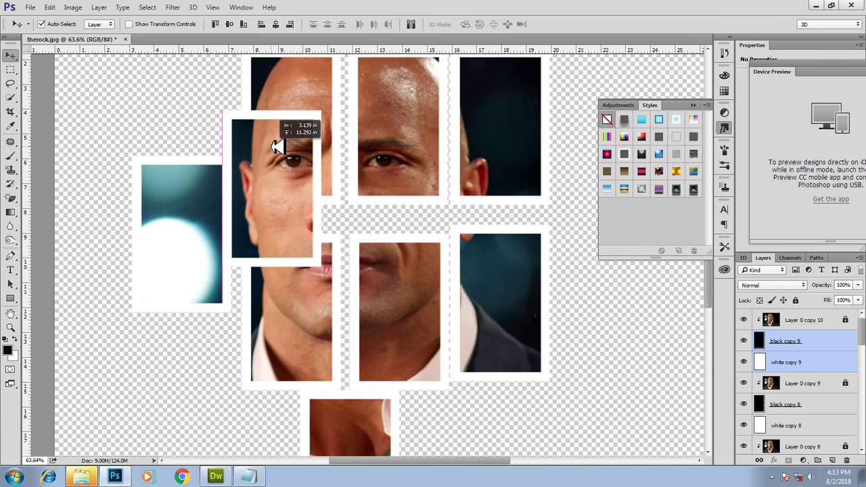
{"action": "left_click_drag", "start_coordinate": [265, 133], "coordinate": [265, 163]}
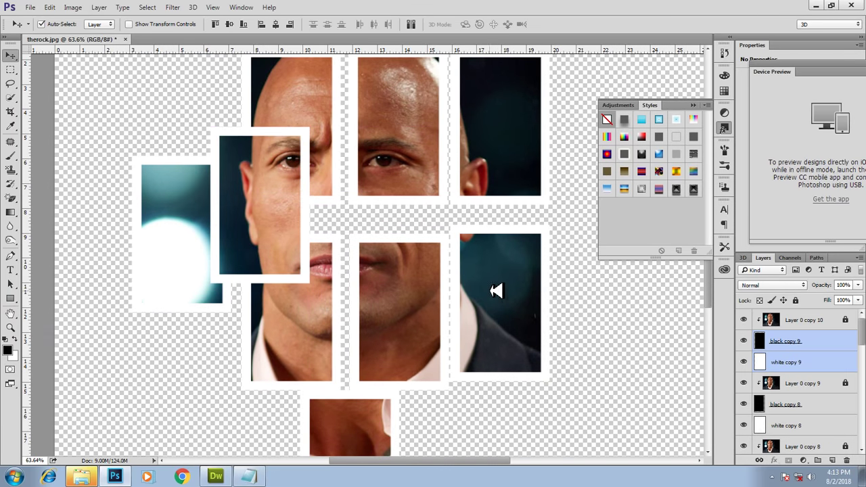
Step: Duplicate the newest framed slice and move its frame over the face's right side
{"action": "scroll", "coordinate": [464, 303], "scroll_direction": "up", "scroll_amount": 1}
{"action": "scroll", "coordinate": [464, 303], "scroll_direction": "right", "scroll_amount": 1}
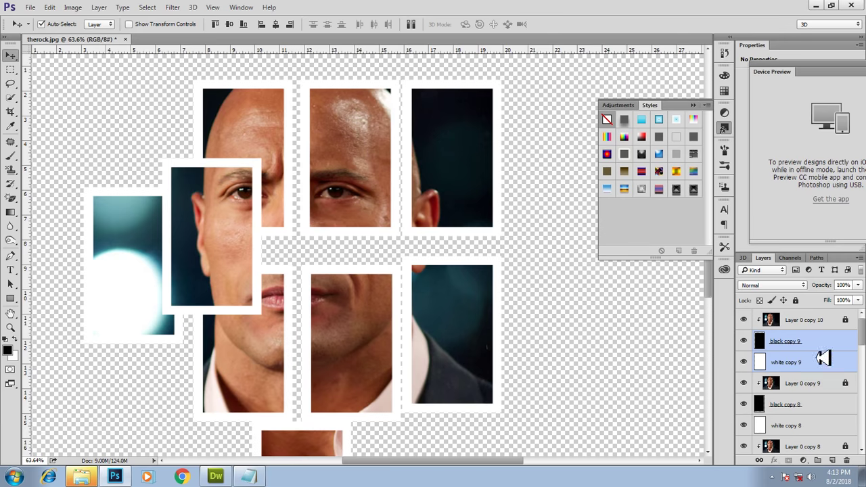
{"action": "left_click", "coordinate": [815, 324]}
{"action": "left_click", "coordinate": [808, 360], "text": "shift"}
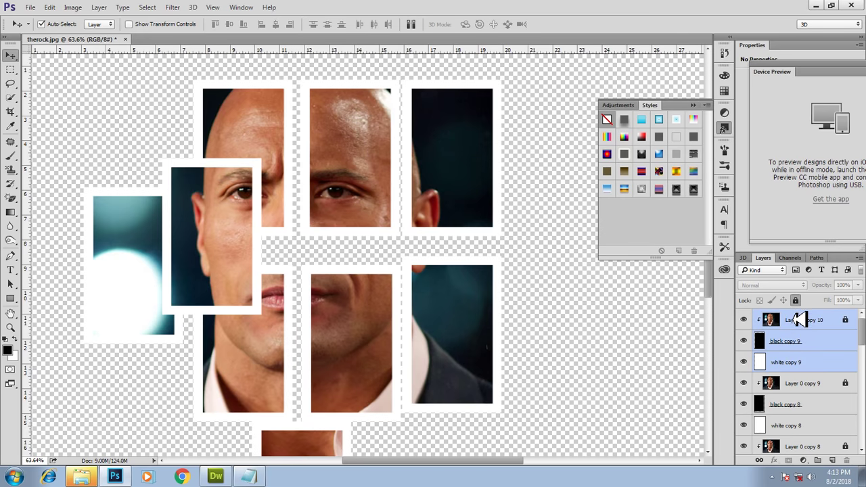
{"action": "right_click", "coordinate": [798, 320]}
{"action": "left_click", "coordinate": [609, 106]}
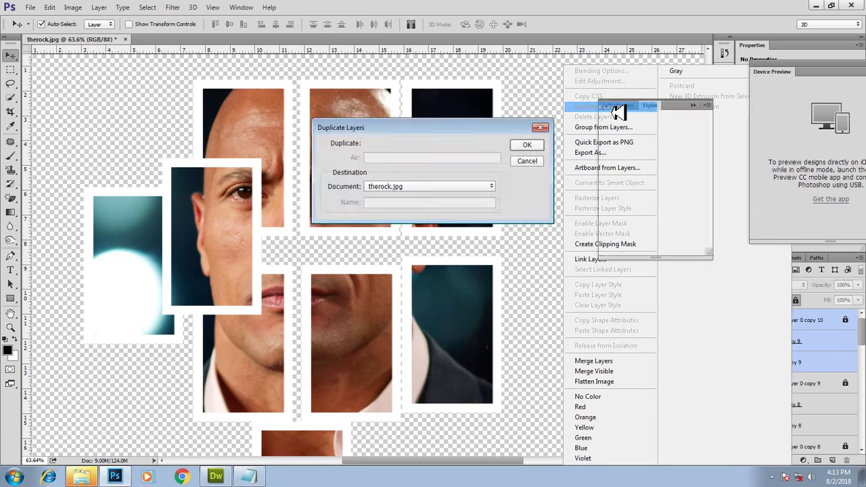
{"action": "left_click", "coordinate": [533, 143]}
{"action": "left_click", "coordinate": [820, 341]}
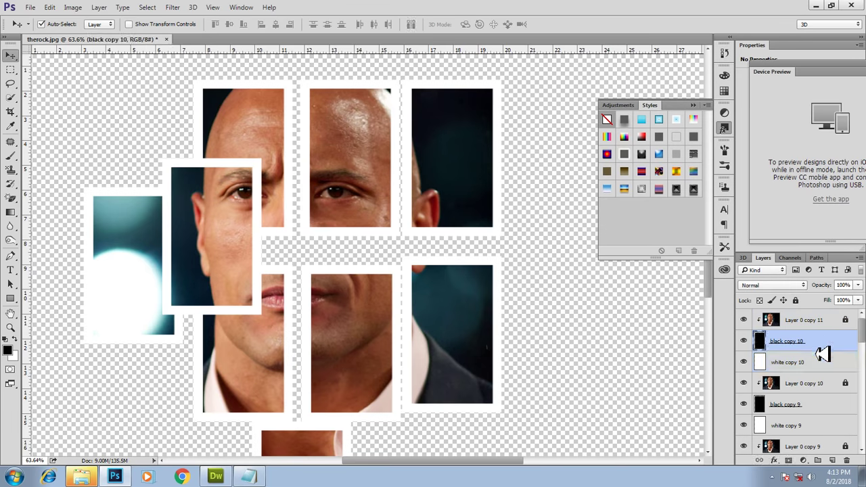
{"action": "left_click", "coordinate": [812, 362], "text": "shift"}
{"action": "left_click_drag", "start_coordinate": [240, 248], "coordinate": [418, 252]}
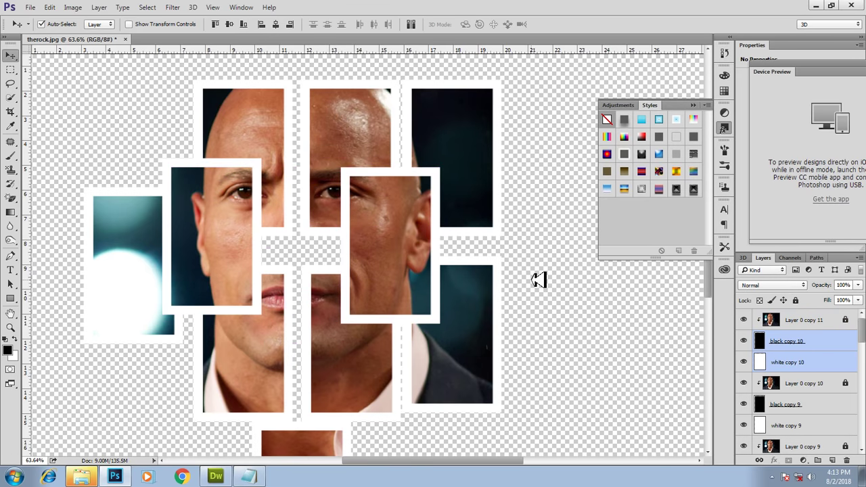
Step: Zoom out to view the whole canvas and select the latest frame group's layers
{"action": "key", "text": "ctrl+minus"}
{"action": "key", "text": "ctrl+minus"}
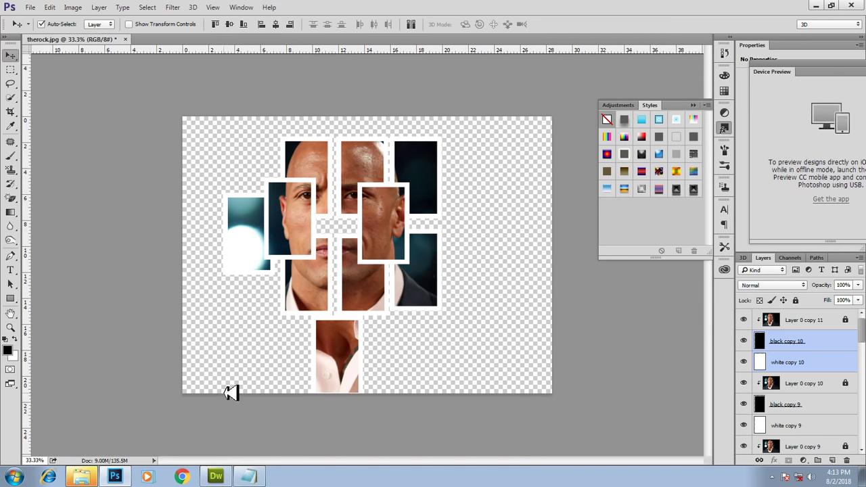
{"action": "left_click", "coordinate": [773, 476]}
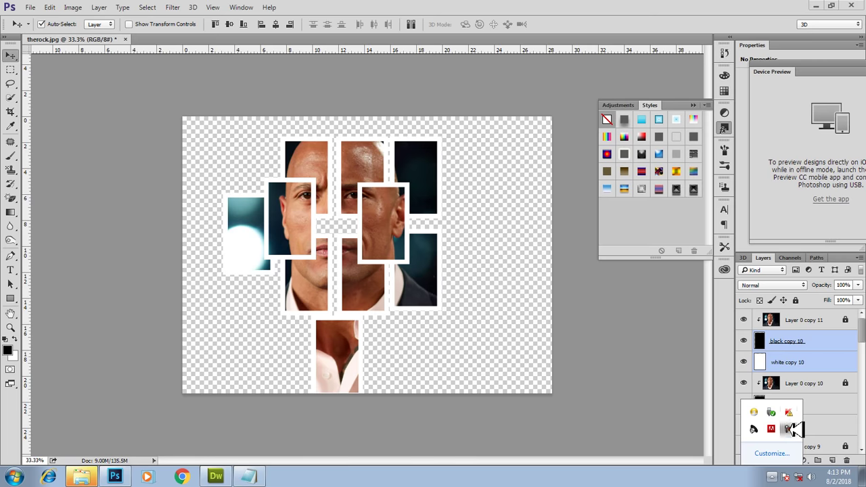
{"action": "left_click", "coordinate": [789, 429]}
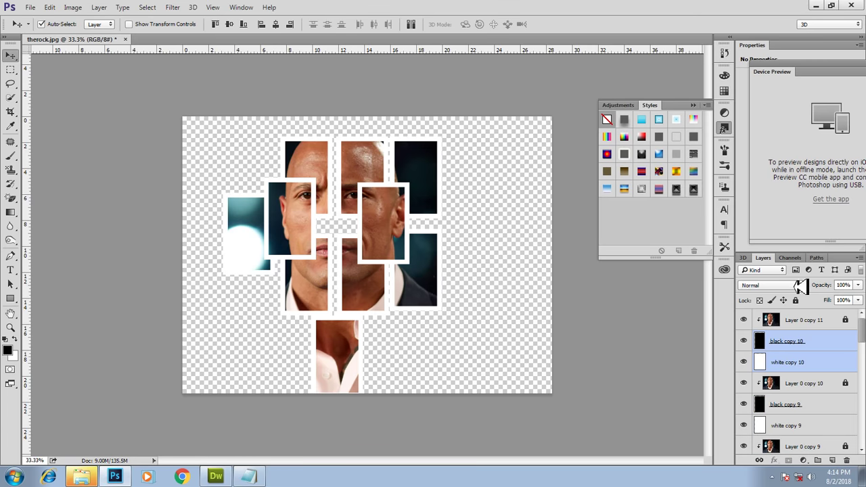
{"action": "left_click", "coordinate": [807, 319]}
Step: Duplicate the latest frame and rotate the copy about 45° into a diamond over the face
{"action": "left_click", "coordinate": [836, 362], "text": "shift"}
{"action": "right_click", "coordinate": [817, 320]}
{"action": "left_click", "coordinate": [615, 106]}
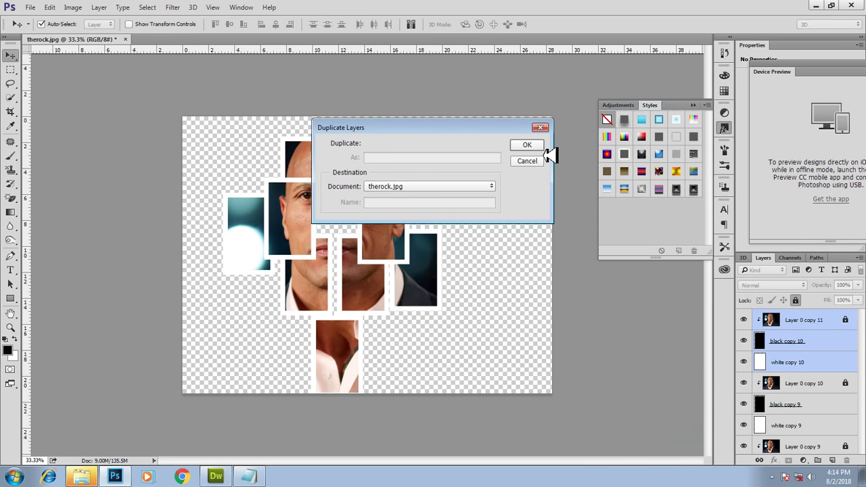
{"action": "left_click", "coordinate": [533, 143]}
{"action": "left_click", "coordinate": [833, 341]}
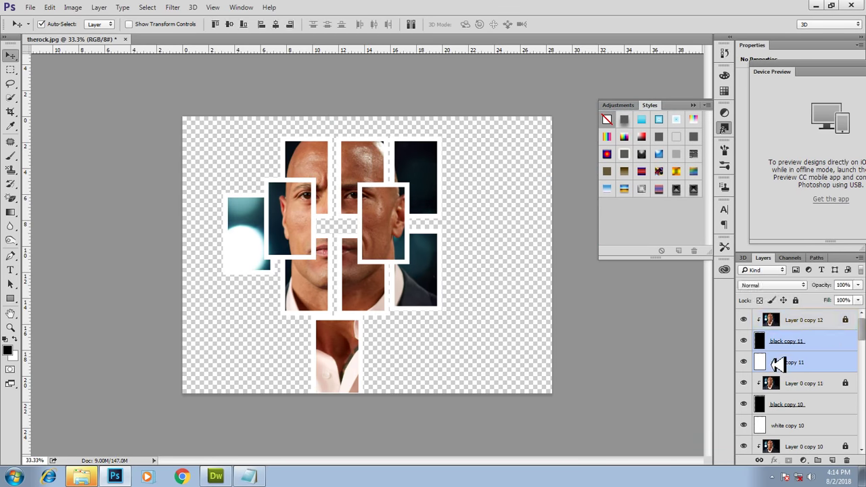
{"action": "mouse_move", "coordinate": [352, 361]}
{"action": "left_mouse_down"}
{"action": "mouse_move", "coordinate": [428, 359]}
{"action": "mouse_move", "coordinate": [379, 358]}
{"action": "left_mouse_up"}
{"action": "mouse_move", "coordinate": [365, 193]}
{"action": "left_mouse_down"}
{"action": "mouse_move", "coordinate": [419, 297]}
{"action": "mouse_move", "coordinate": [370, 200]}
{"action": "mouse_move", "coordinate": [381, 283]}
{"action": "mouse_move", "coordinate": [339, 234]}
{"action": "mouse_move", "coordinate": [412, 222]}
{"action": "mouse_move", "coordinate": [465, 237]}
{"action": "left_mouse_up"}
{"action": "left_click", "coordinate": [812, 362], "text": "shift"}
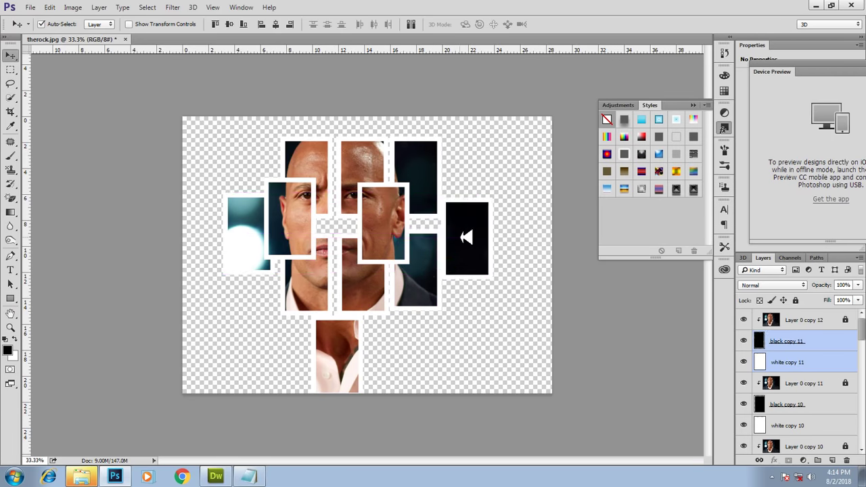
{"action": "key", "text": "ctrl+t"}
{"action": "mouse_move", "coordinate": [501, 289]}
{"action": "left_mouse_down"}
{"action": "mouse_move", "coordinate": [512, 245]}
{"action": "mouse_move", "coordinate": [349, 232]}
{"action": "left_mouse_up"}
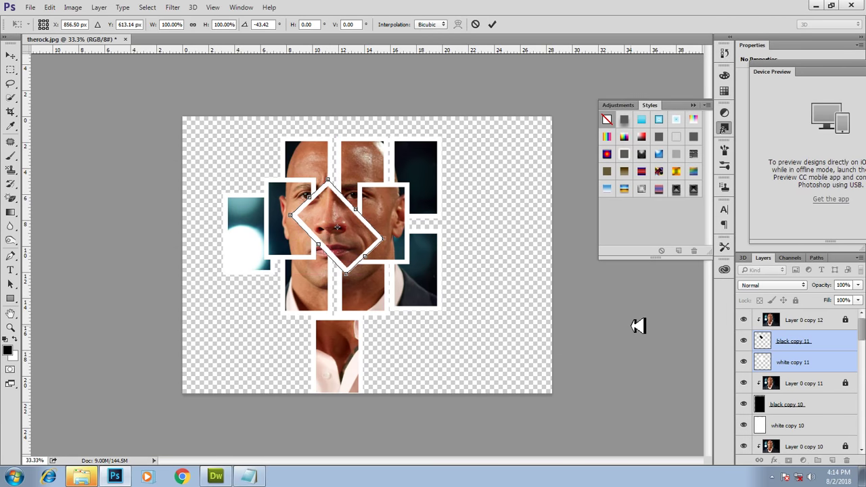
{"action": "key", "text": "Return"}
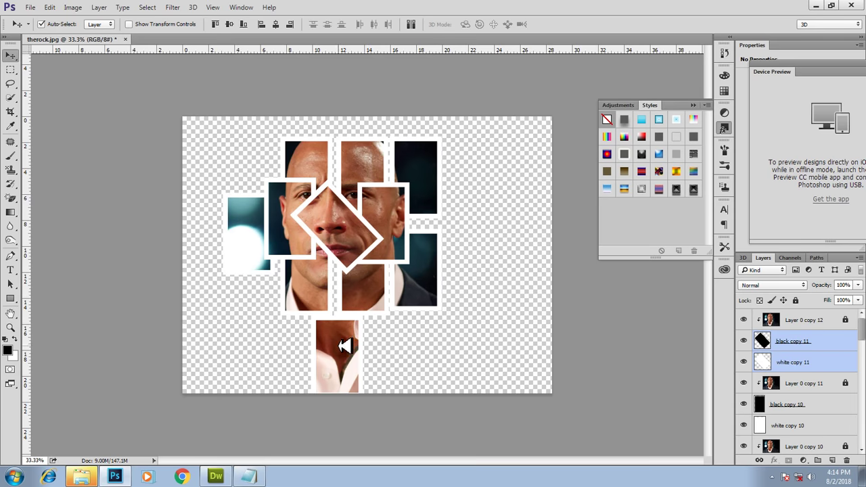
Step: Rotate the bottom neck frame 90° and move it up over the chin
{"action": "right_click", "coordinate": [340, 338]}
{"action": "left_click", "coordinate": [360, 347]}
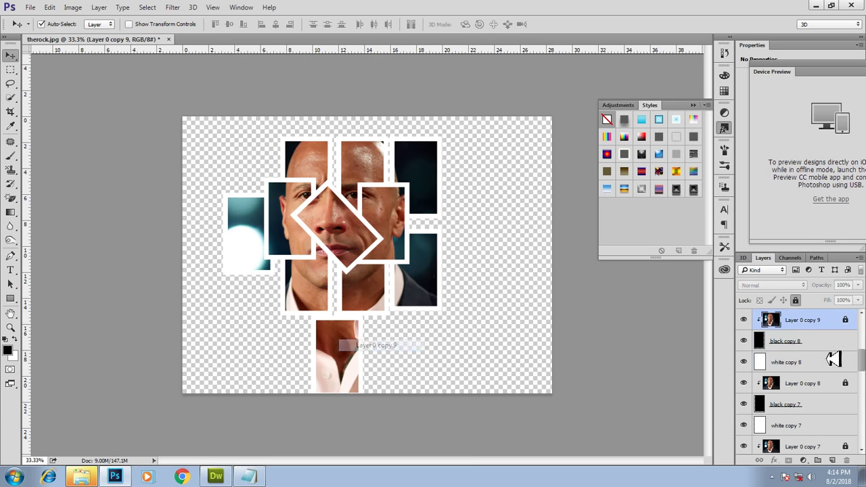
{"action": "left_click", "coordinate": [824, 342]}
{"action": "left_click", "coordinate": [818, 363], "text": "shift"}
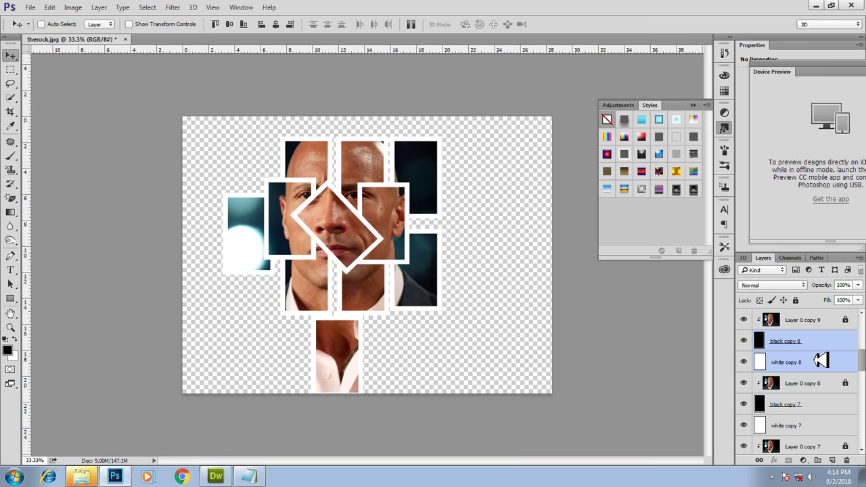
{"action": "key", "text": "ctrl+t"}
{"action": "left_click_drag", "start_coordinate": [358, 400], "coordinate": [315, 406]}
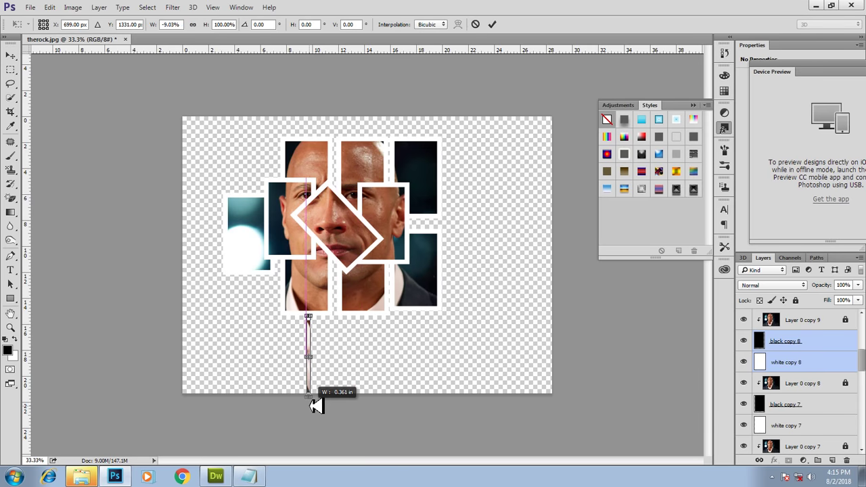
{"action": "key", "text": "ctrl+z"}
{"action": "left_click_drag", "start_coordinate": [370, 406], "coordinate": [286, 384]}
{"action": "left_click_drag", "start_coordinate": [364, 370], "coordinate": [362, 303]}
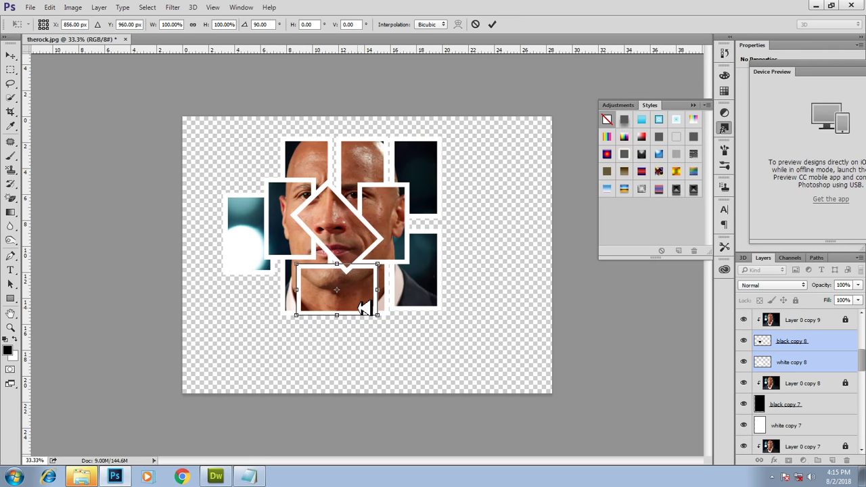
{"action": "key", "text": "Return"}
{"action": "key", "text": "ctrl+plus"}
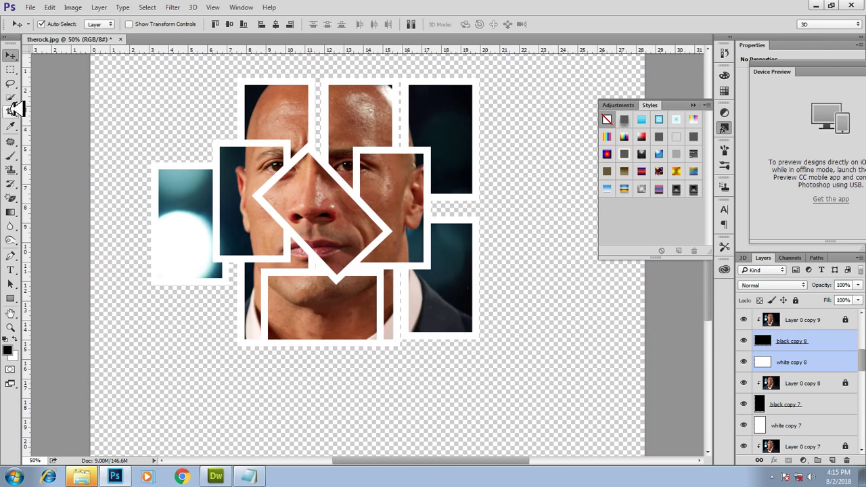
Step: Crop the canvas tightly around the collage
{"action": "left_click", "coordinate": [10, 111]}
{"action": "mouse_move", "coordinate": [125, 67]}
{"action": "left_mouse_down"}
{"action": "mouse_move", "coordinate": [374, 240]}
{"action": "mouse_move", "coordinate": [508, 354]}
{"action": "left_mouse_up"}
{"action": "key", "text": "Return"}
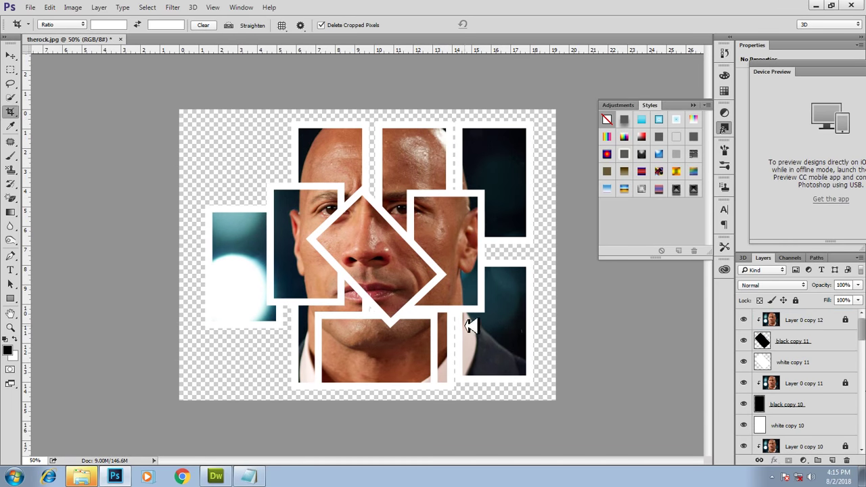
Step: Add a new Layer 1 above Layer 0 and fill it with black
{"action": "left_click_drag", "start_coordinate": [862, 335], "coordinate": [862, 440]}
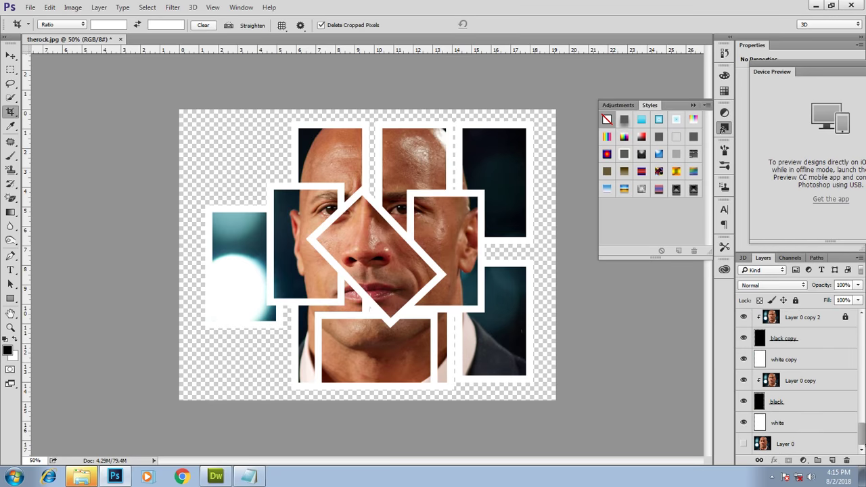
{"action": "left_click", "coordinate": [804, 444]}
{"action": "left_click", "coordinate": [832, 460]}
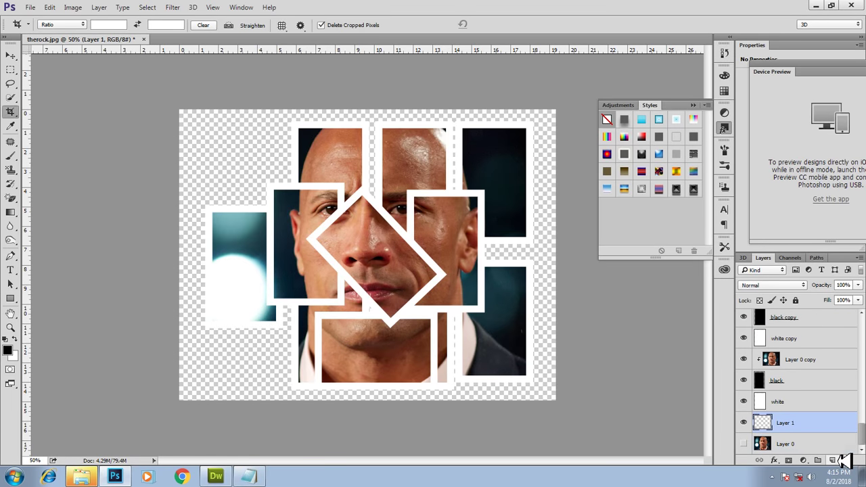
{"action": "key", "text": "alt+BackSpace"}
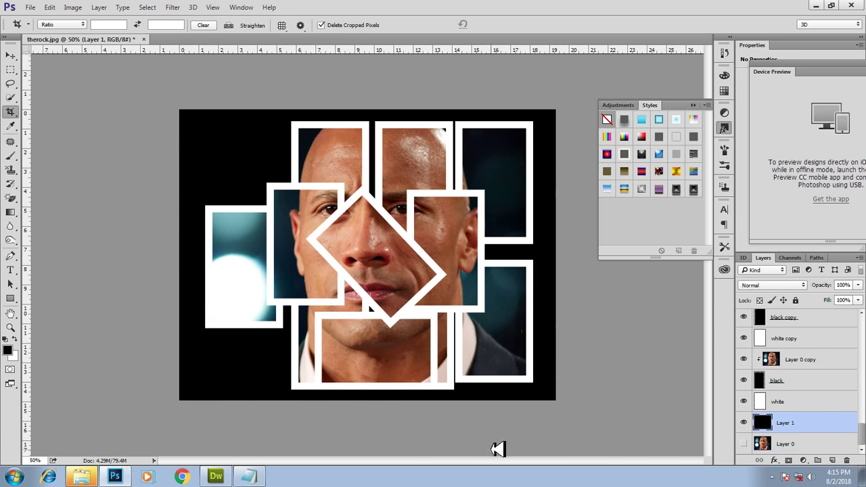
{"action": "left_click", "coordinate": [798, 359]}
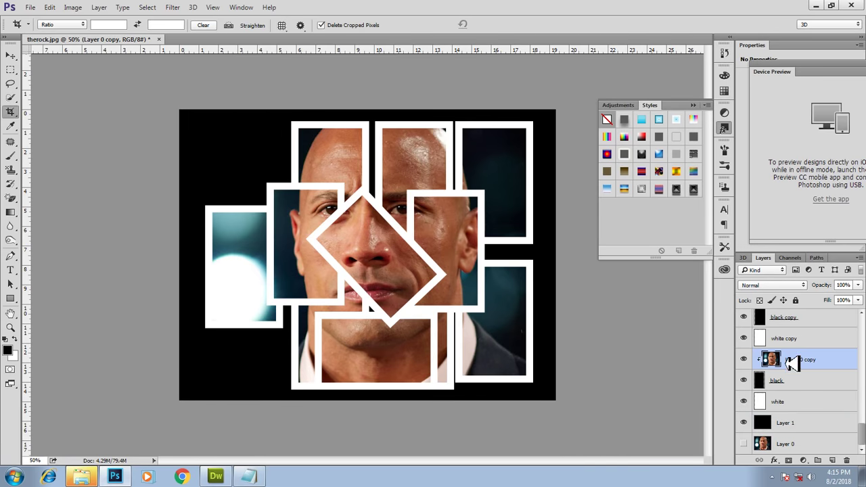
Step: Colorize the current photo slice green with Hue/Saturation
{"action": "left_click", "coordinate": [73, 7]}
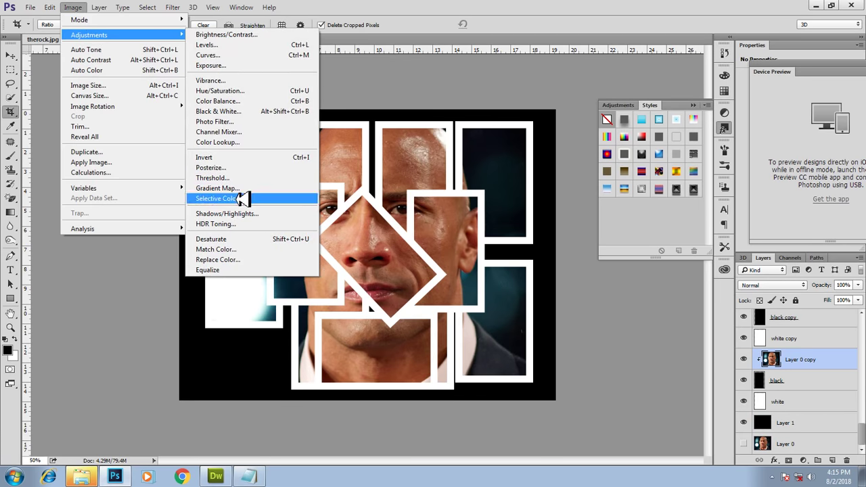
{"action": "left_click", "coordinate": [218, 91]}
{"action": "mouse_move", "coordinate": [379, 102]}
{"action": "left_mouse_down"}
{"action": "mouse_move", "coordinate": [486, 148]}
{"action": "mouse_move", "coordinate": [567, 162]}
{"action": "left_mouse_up"}
{"action": "left_click", "coordinate": [616, 280]}
{"action": "mouse_move", "coordinate": [534, 242]}
{"action": "left_mouse_down"}
{"action": "mouse_move", "coordinate": [597, 239]}
{"action": "mouse_move", "coordinate": [556, 241]}
{"action": "mouse_move", "coordinate": [625, 270]}
{"action": "mouse_move", "coordinate": [573, 269]}
{"action": "left_mouse_up"}
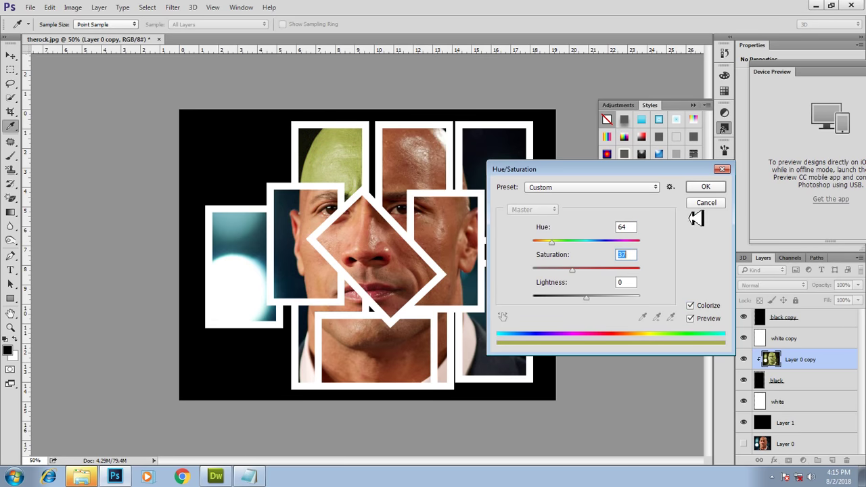
{"action": "left_click", "coordinate": [706, 187]}
Step: Unlock Layer 0 copy 2 and give it a vivid blue Hue/Saturation tint
{"action": "scroll", "coordinate": [815, 352], "scroll_direction": "up", "scroll_amount": 1}
{"action": "left_click", "coordinate": [811, 319]}
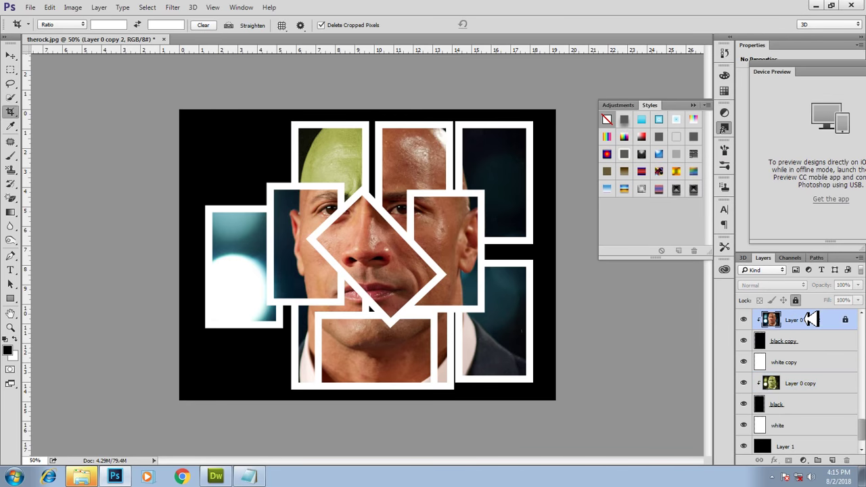
{"action": "left_click", "coordinate": [73, 8]}
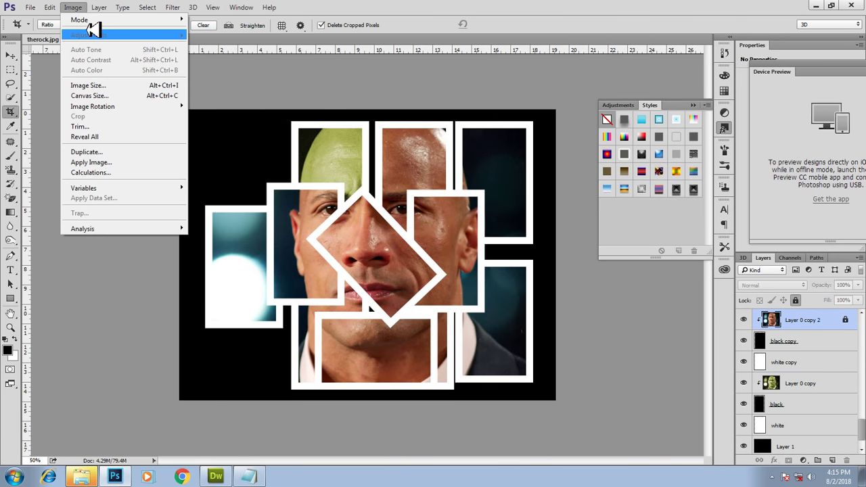
{"action": "left_click", "coordinate": [796, 300]}
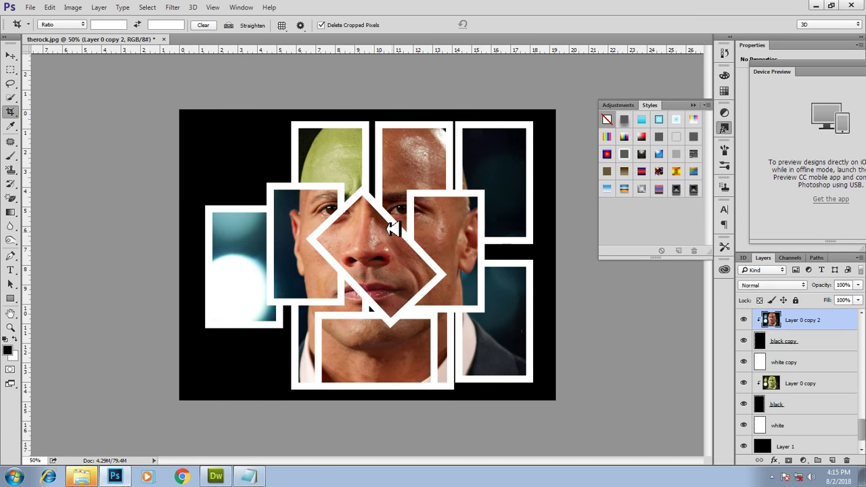
{"action": "left_click", "coordinate": [72, 8]}
{"action": "mouse_move", "coordinate": [89, 35]}
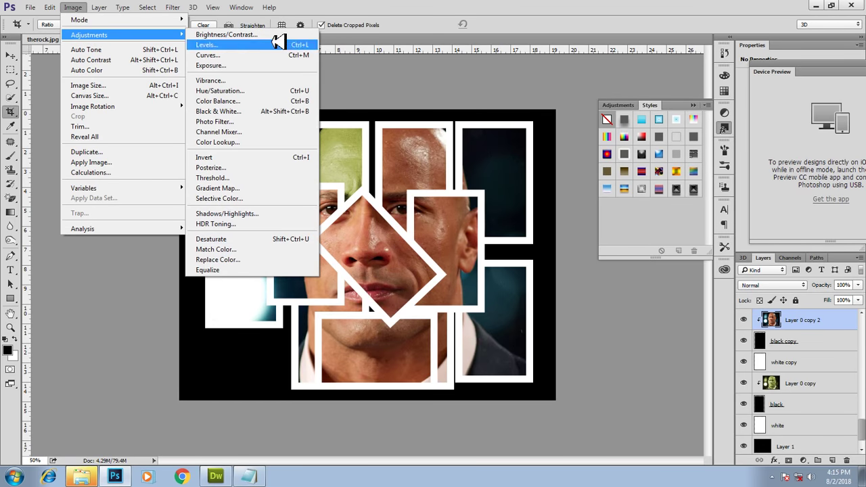
{"action": "left_click", "coordinate": [221, 90]}
{"action": "mouse_move", "coordinate": [586, 241]}
{"action": "left_mouse_down"}
{"action": "mouse_move", "coordinate": [602, 243]}
{"action": "mouse_move", "coordinate": [550, 244]}
{"action": "left_mouse_up"}
{"action": "mouse_move", "coordinate": [585, 269]}
{"action": "left_mouse_down"}
{"action": "mouse_move", "coordinate": [636, 270]}
{"action": "mouse_move", "coordinate": [523, 271]}
{"action": "mouse_move", "coordinate": [583, 270]}
{"action": "mouse_move", "coordinate": [569, 269]}
{"action": "left_mouse_up"}
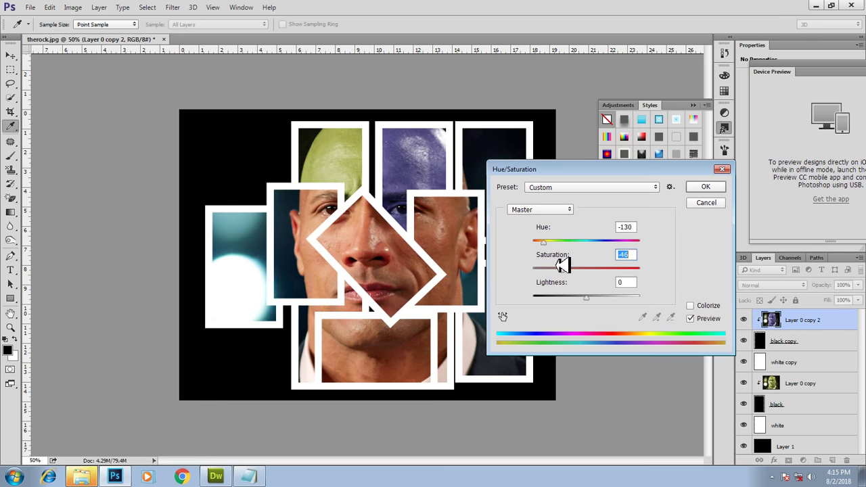
{"action": "left_click", "coordinate": [705, 186]}
Step: Duplicate the white frame, black mask and photo layers
{"action": "key", "text": "c"}
{"action": "left_click", "coordinate": [810, 361]}
{"action": "key", "text": "ctrl+j"}
{"action": "key", "text": "ctrl+shift+bracketright"}
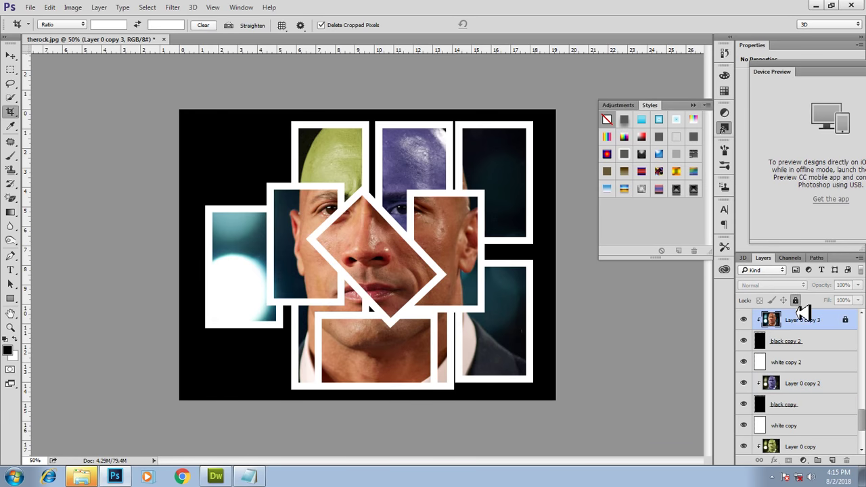
Step: Shift the new slice's hue and darken it with Hue/Saturation
{"action": "left_click", "coordinate": [75, 8]}
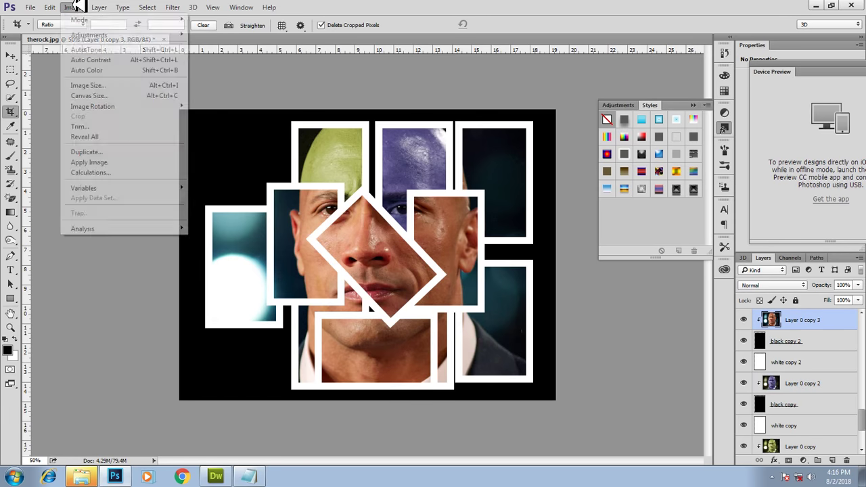
{"action": "mouse_move", "coordinate": [88, 35]}
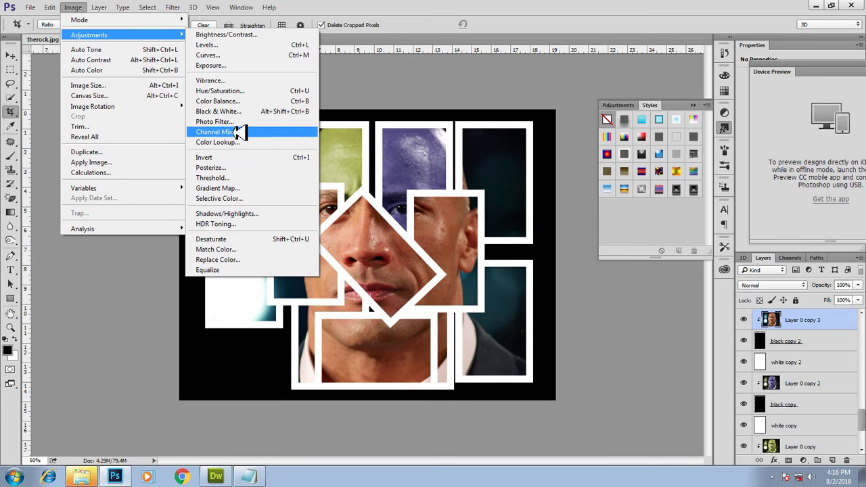
{"action": "left_click", "coordinate": [232, 90]}
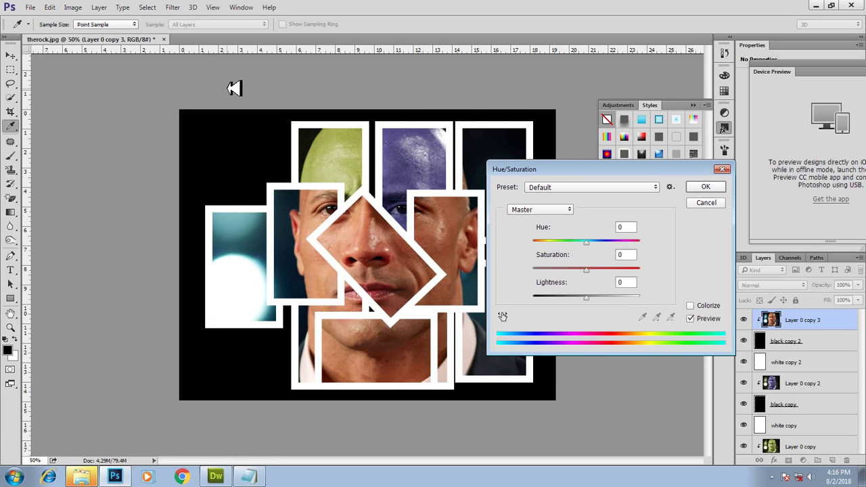
{"action": "mouse_move", "coordinate": [586, 242]}
{"action": "left_mouse_down"}
{"action": "mouse_move", "coordinate": [630, 241]}
{"action": "mouse_move", "coordinate": [537, 244]}
{"action": "mouse_move", "coordinate": [610, 243]}
{"action": "left_mouse_up"}
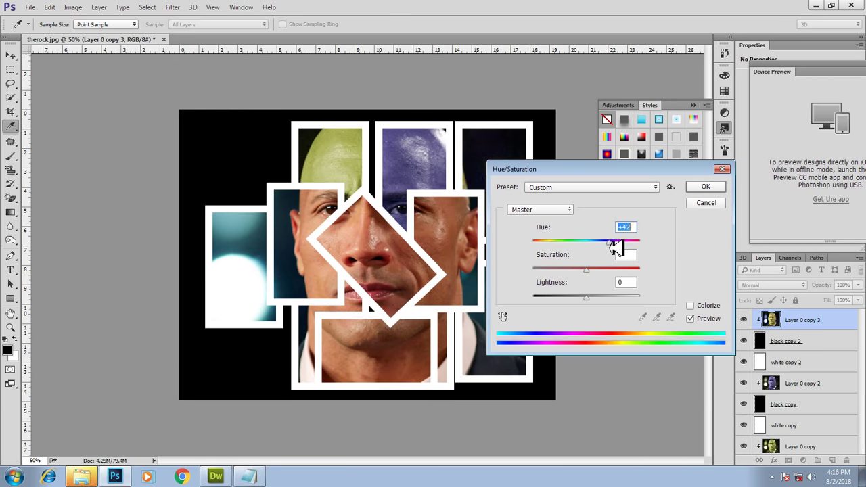
{"action": "mouse_move", "coordinate": [587, 298]}
{"action": "left_mouse_down"}
{"action": "mouse_move", "coordinate": [561, 297]}
{"action": "mouse_move", "coordinate": [611, 296]}
{"action": "mouse_move", "coordinate": [599, 296]}
{"action": "left_mouse_up"}
{"action": "left_click", "coordinate": [704, 187]}
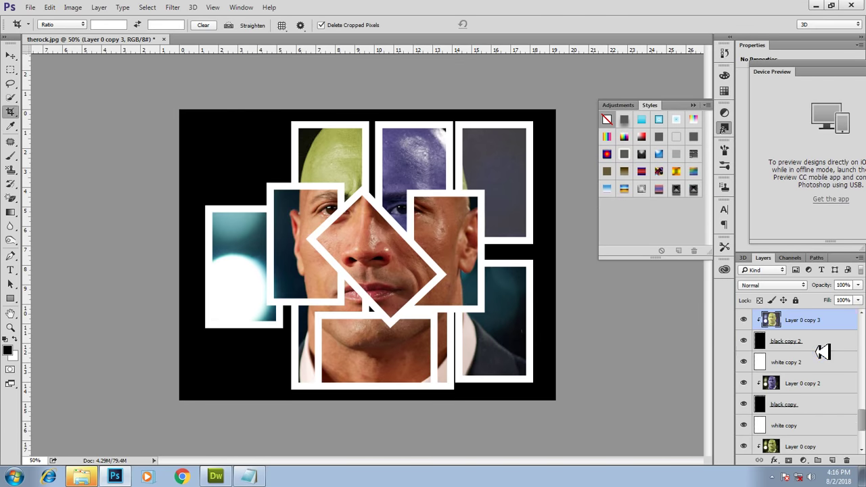
{"action": "left_click", "coordinate": [809, 340]}
Step: Unlock the copied photo layer and colorize the left slice green
{"action": "left_click", "coordinate": [794, 301]}
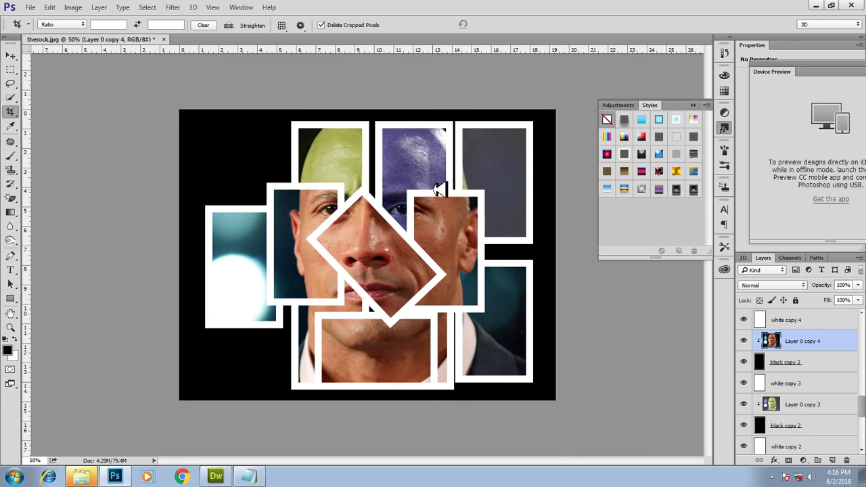
{"action": "left_click", "coordinate": [77, 3]}
{"action": "mouse_move", "coordinate": [89, 34]}
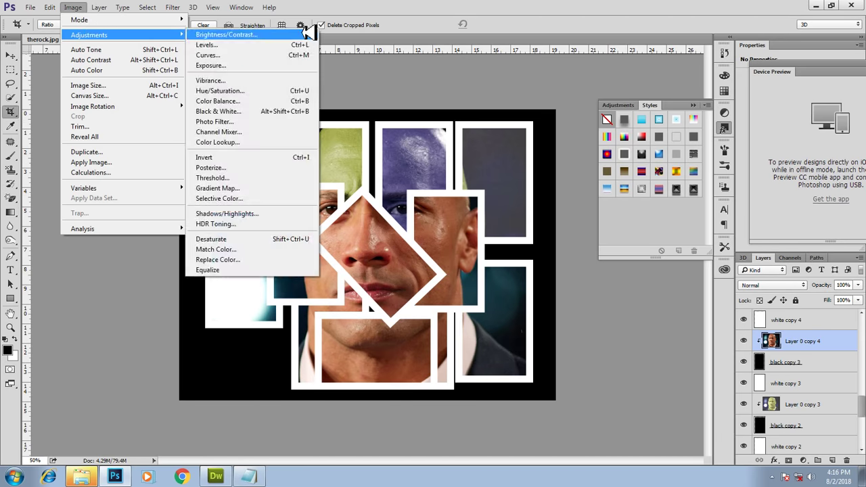
{"action": "left_click", "coordinate": [232, 90]}
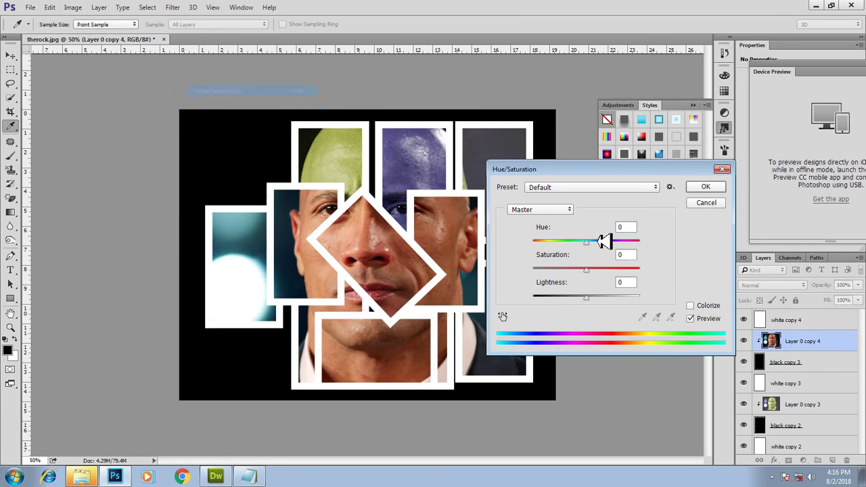
{"action": "left_click_drag", "start_coordinate": [593, 241], "coordinate": [612, 241]}
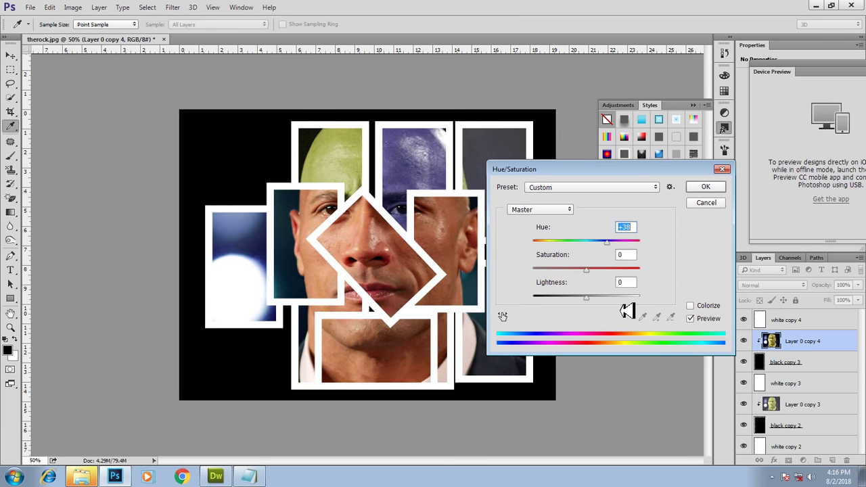
{"action": "left_click", "coordinate": [703, 305]}
{"action": "mouse_move", "coordinate": [534, 242]}
{"action": "left_mouse_down"}
{"action": "mouse_move", "coordinate": [571, 243]}
{"action": "mouse_move", "coordinate": [614, 270]}
{"action": "mouse_move", "coordinate": [571, 269]}
{"action": "mouse_move", "coordinate": [597, 296]}
{"action": "mouse_move", "coordinate": [571, 297]}
{"action": "left_mouse_up"}
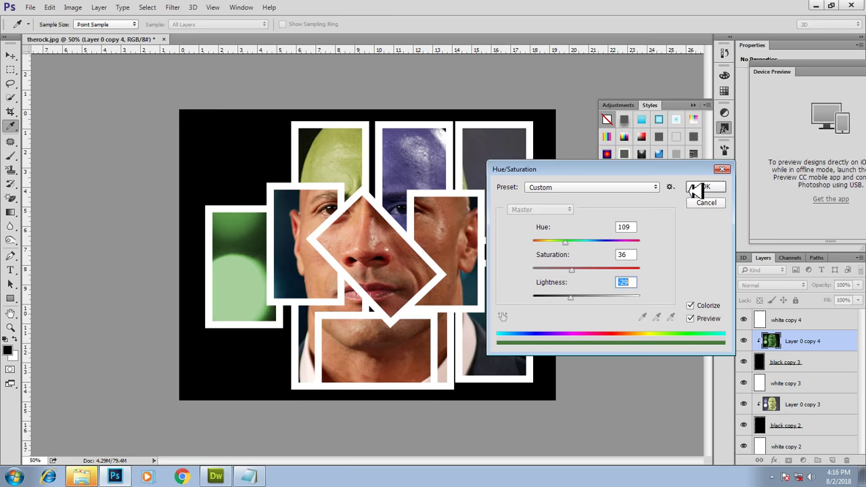
{"action": "left_click", "coordinate": [703, 188]}
Step: Colorize Layer 0 copy 5 pale blue at hue 191, then duplicate the frame layers
{"action": "scroll", "coordinate": [817, 345], "scroll_direction": "up", "scroll_amount": 2}
{"action": "left_click", "coordinate": [811, 319]}
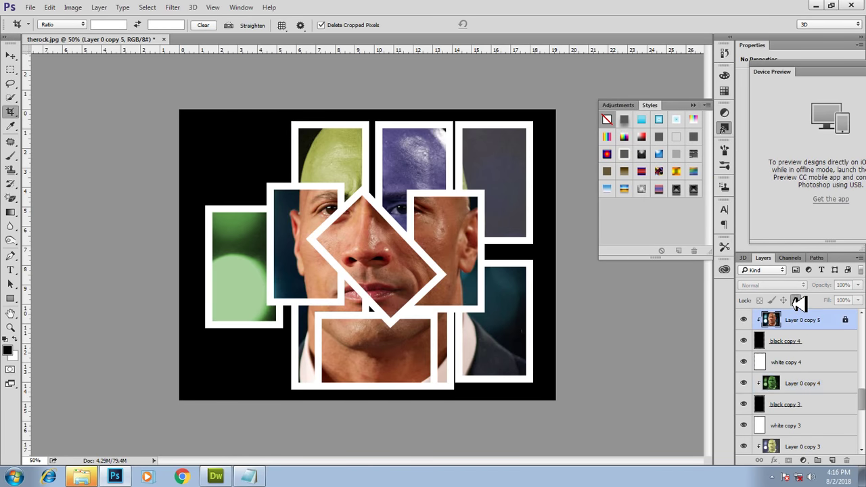
{"action": "left_click", "coordinate": [73, 7]}
{"action": "mouse_move", "coordinate": [89, 35]}
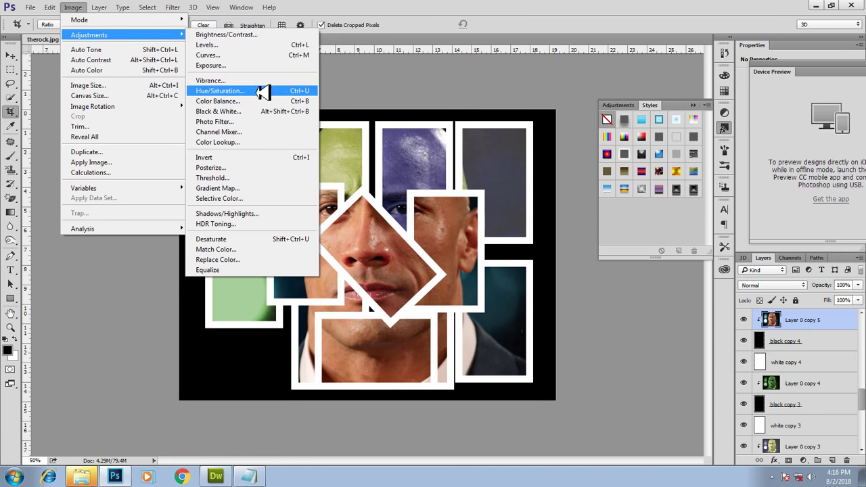
{"action": "left_click", "coordinate": [287, 91]}
{"action": "left_click", "coordinate": [690, 306]}
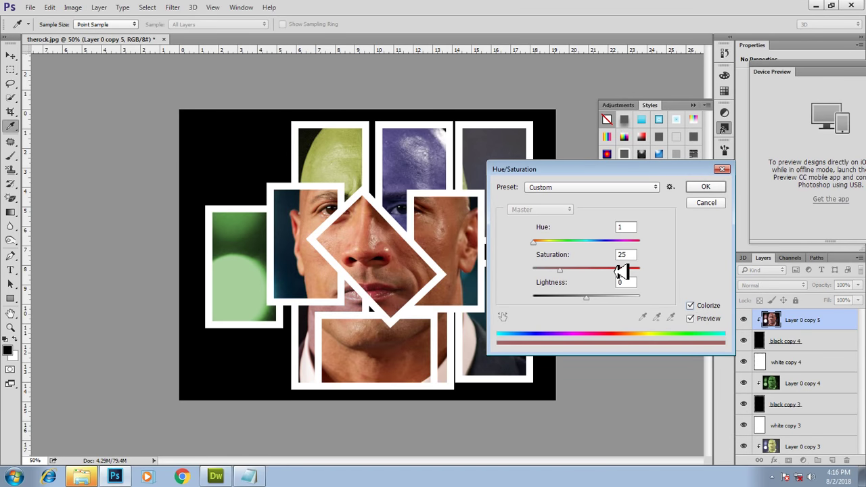
{"action": "left_click_drag", "start_coordinate": [556, 242], "coordinate": [594, 243]}
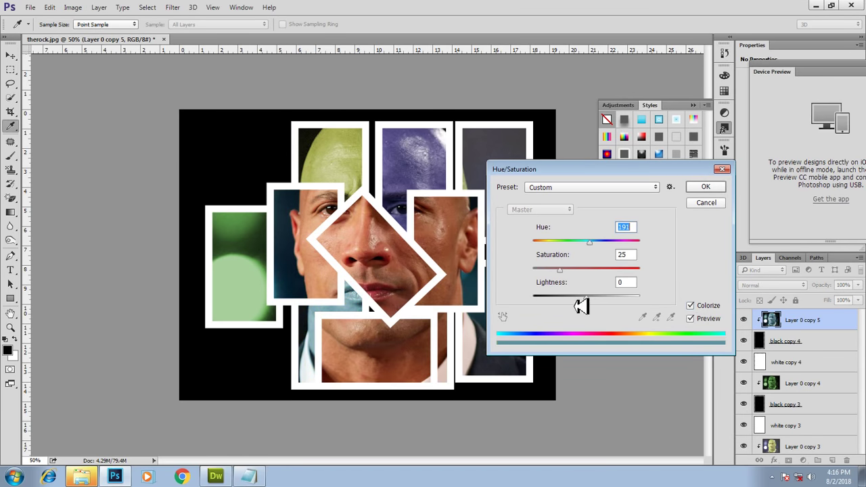
{"action": "left_click_drag", "start_coordinate": [565, 269], "coordinate": [566, 269]}
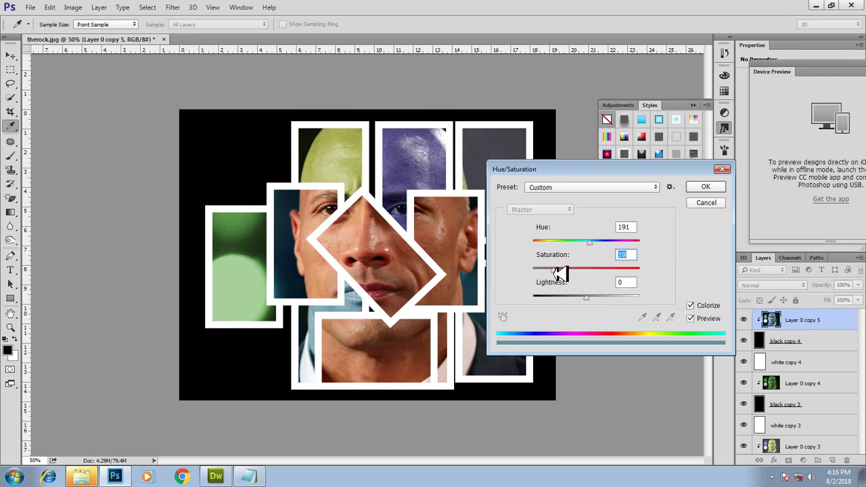
{"action": "left_click", "coordinate": [705, 186]}
{"action": "key", "text": "c"}
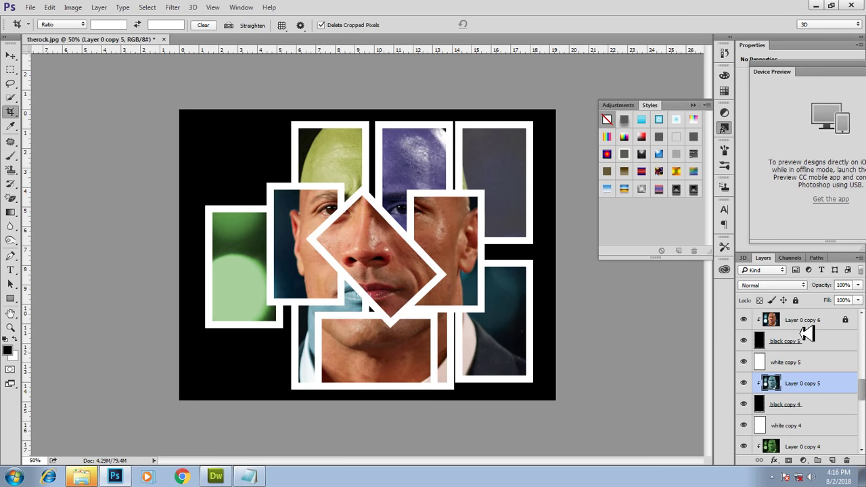
{"action": "left_click", "coordinate": [810, 320]}
Step: Unlock Layer 0 copy 6, duplicate the frame and photo layers, and select the new top copy
{"action": "left_click", "coordinate": [798, 300]}
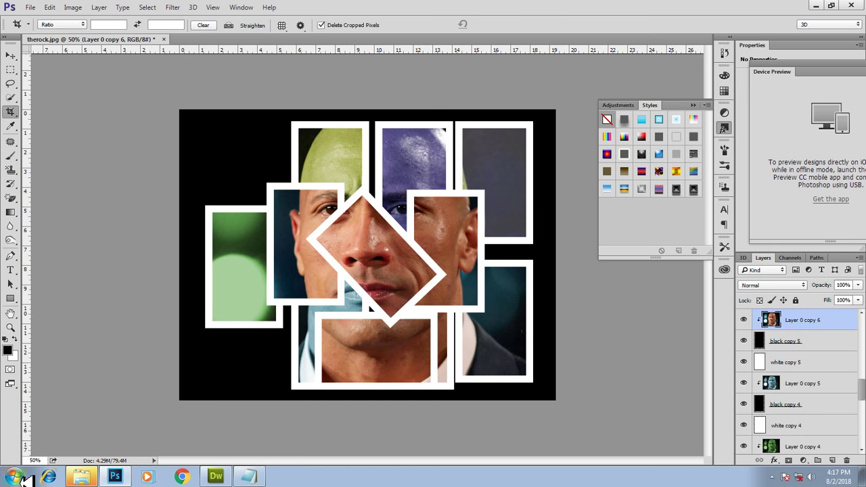
{"action": "key", "text": "ctrl+j"}
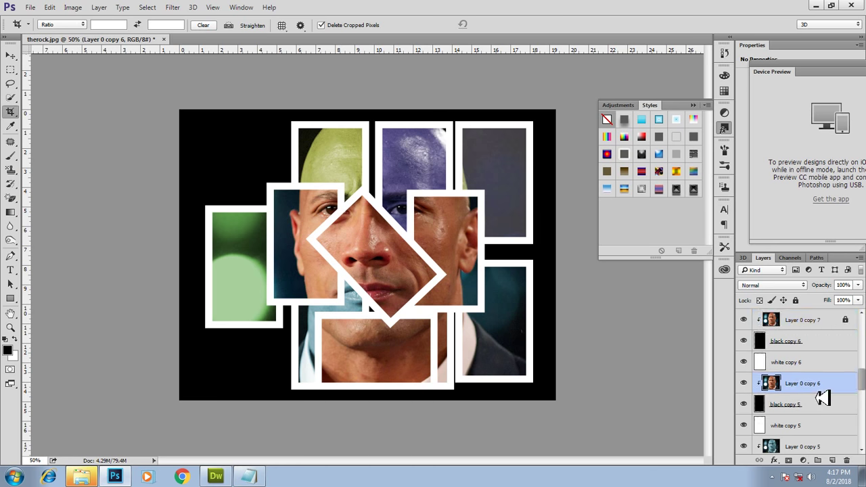
{"action": "left_click", "coordinate": [795, 299]}
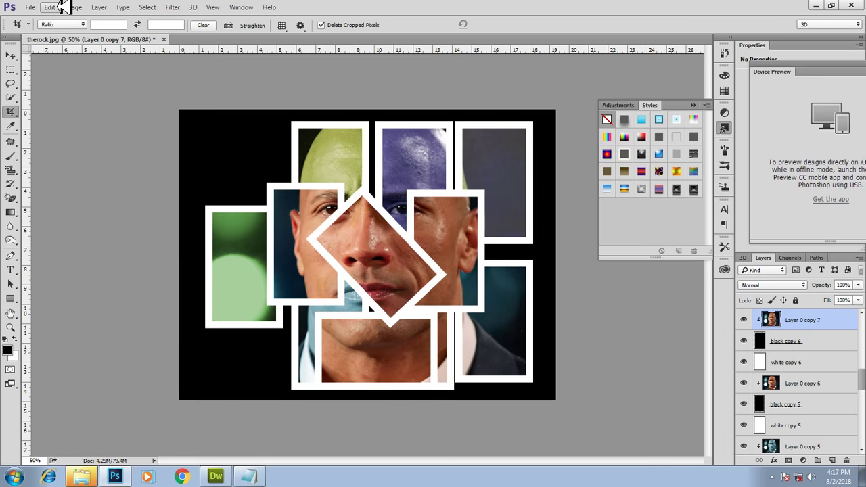
Step: Colorize Layer 0 copy 7 at hue 156 and duplicate the frame and photo layers
{"action": "left_click", "coordinate": [61, 6]}
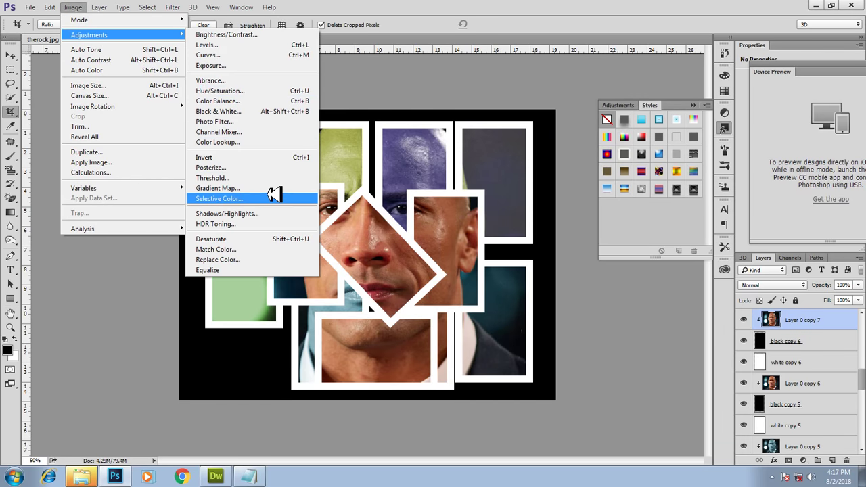
{"action": "left_click", "coordinate": [259, 90]}
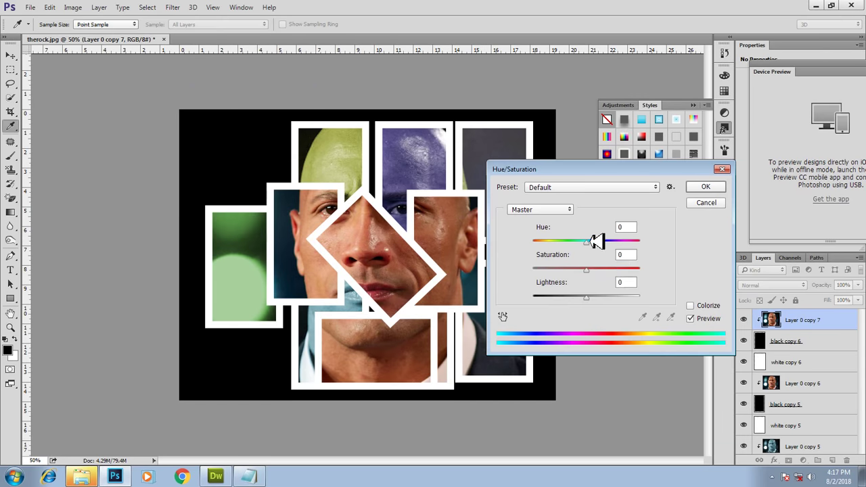
{"action": "left_click", "coordinate": [690, 305]}
{"action": "mouse_move", "coordinate": [593, 241]}
{"action": "left_mouse_down"}
{"action": "mouse_move", "coordinate": [552, 241]}
{"action": "mouse_move", "coordinate": [653, 242]}
{"action": "mouse_move", "coordinate": [571, 242]}
{"action": "left_mouse_up"}
{"action": "left_click_drag", "start_coordinate": [581, 168], "coordinate": [675, 116]}
{"action": "mouse_move", "coordinate": [673, 191]}
{"action": "left_mouse_down"}
{"action": "mouse_move", "coordinate": [733, 189]}
{"action": "mouse_move", "coordinate": [628, 190]}
{"action": "mouse_move", "coordinate": [674, 191]}
{"action": "left_mouse_up"}
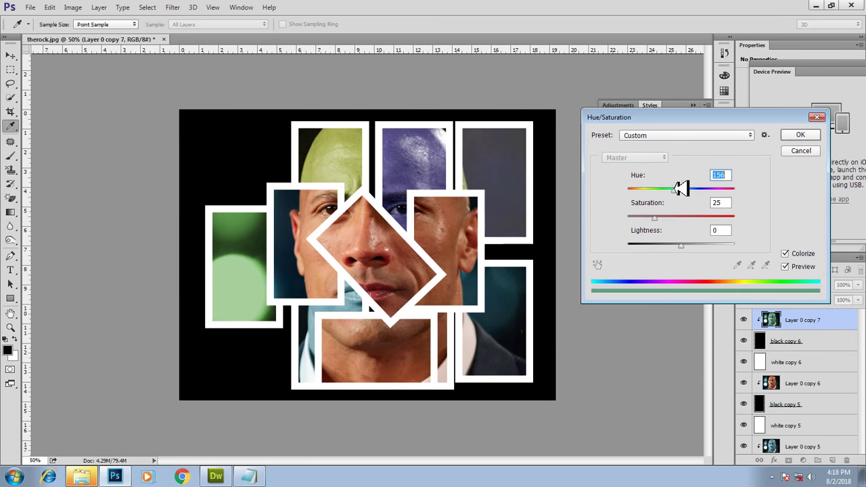
{"action": "left_click", "coordinate": [798, 136]}
{"action": "key", "text": "c"}
Step: Colorize Layer 0 copy 8 at hue 189 and duplicate the layers again
{"action": "scroll", "coordinate": [795, 355], "scroll_direction": "up", "scroll_amount": 2}
{"action": "scroll", "coordinate": [792, 327], "scroll_direction": "up", "scroll_amount": 2}
{"action": "left_click", "coordinate": [799, 345]}
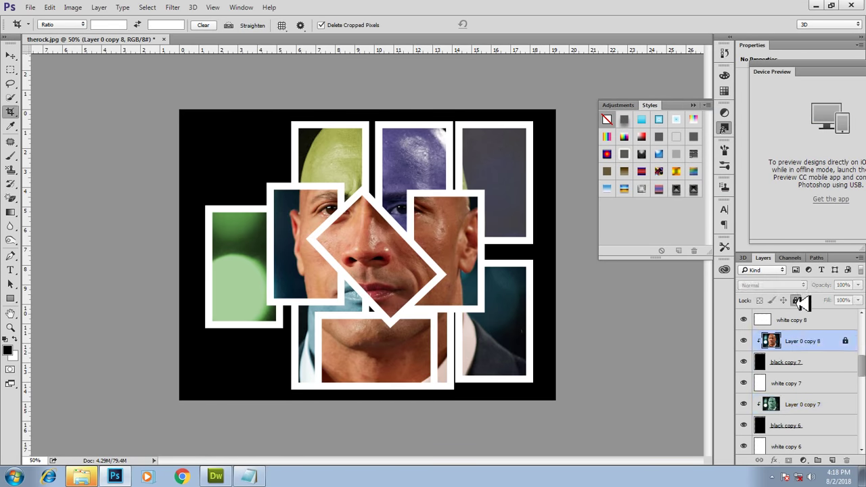
{"action": "left_click", "coordinate": [73, 7]}
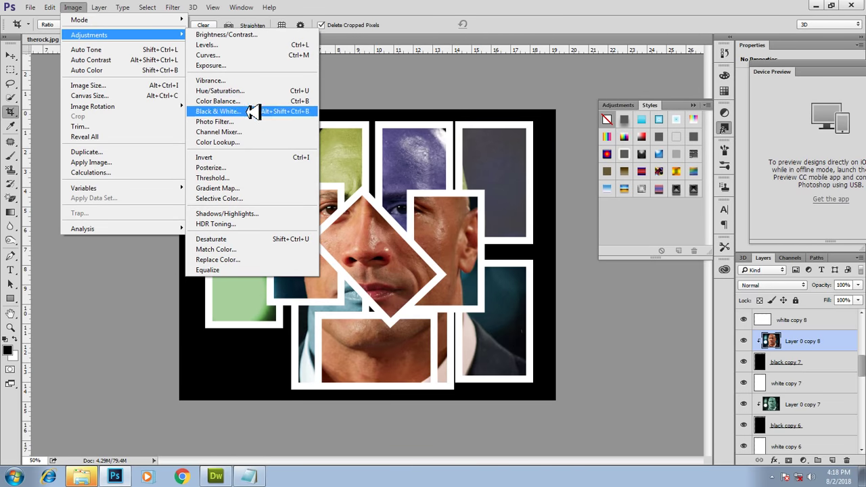
{"action": "left_click", "coordinate": [250, 91]}
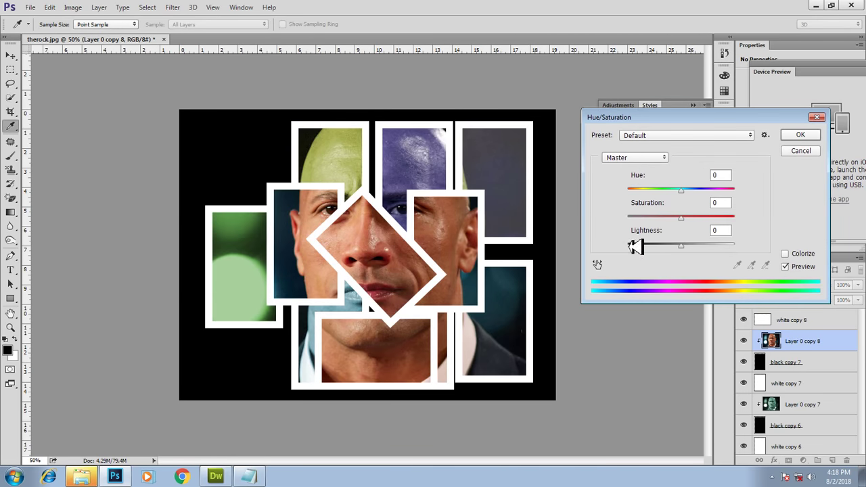
{"action": "left_click", "coordinate": [786, 252]}
{"action": "mouse_move", "coordinate": [644, 192]}
{"action": "left_mouse_down"}
{"action": "mouse_move", "coordinate": [690, 193]}
{"action": "mouse_move", "coordinate": [632, 194]}
{"action": "left_mouse_up"}
{"action": "left_click", "coordinate": [800, 135]}
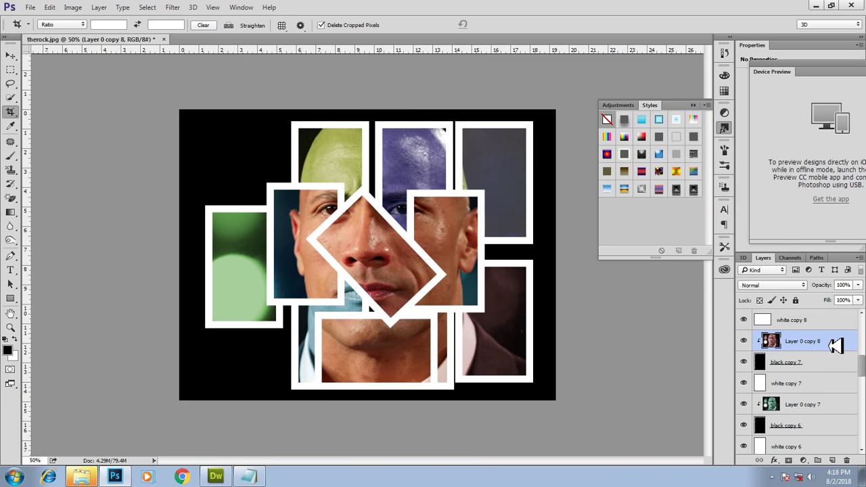
{"action": "left_click", "coordinate": [805, 320]}
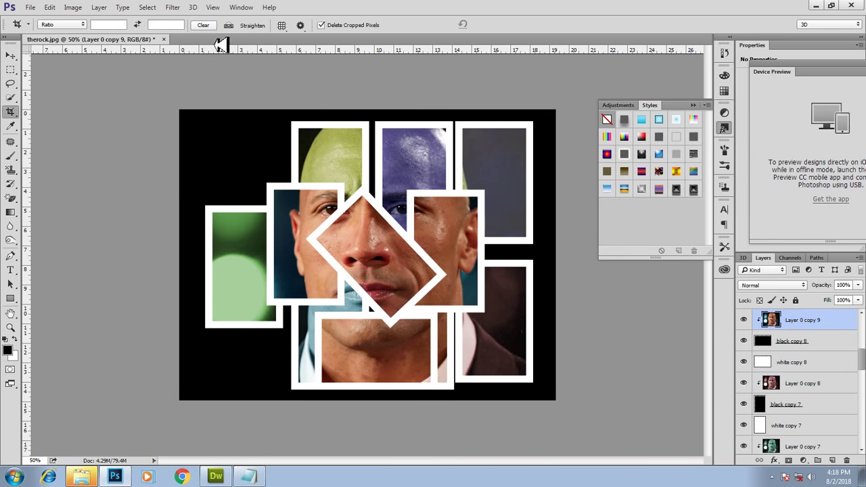
Step: Push a slice's midtones toward blue with Color Balance, then move a photo copy to the top
{"action": "left_click", "coordinate": [74, 6]}
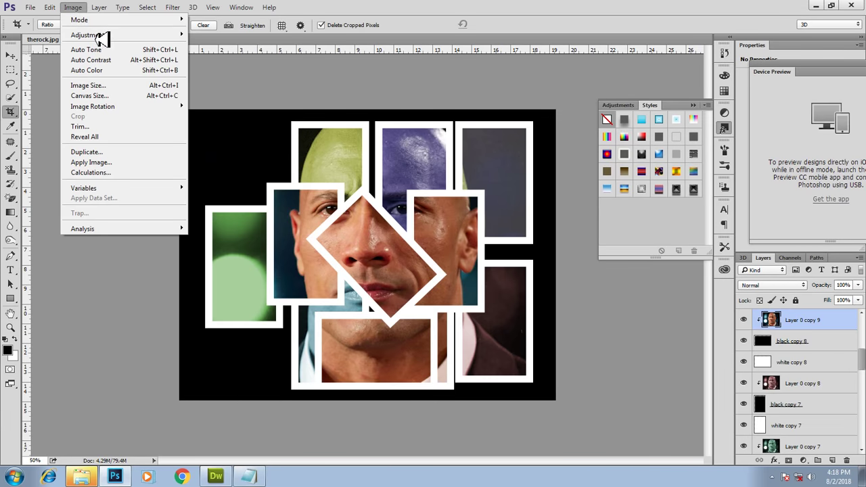
{"action": "mouse_move", "coordinate": [88, 35]}
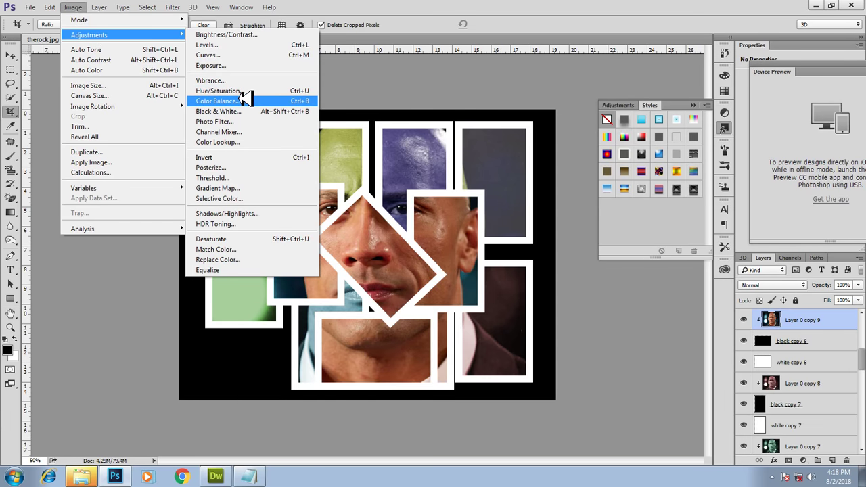
{"action": "left_click", "coordinate": [243, 101]}
{"action": "left_click_drag", "start_coordinate": [385, 232], "coordinate": [440, 232]}
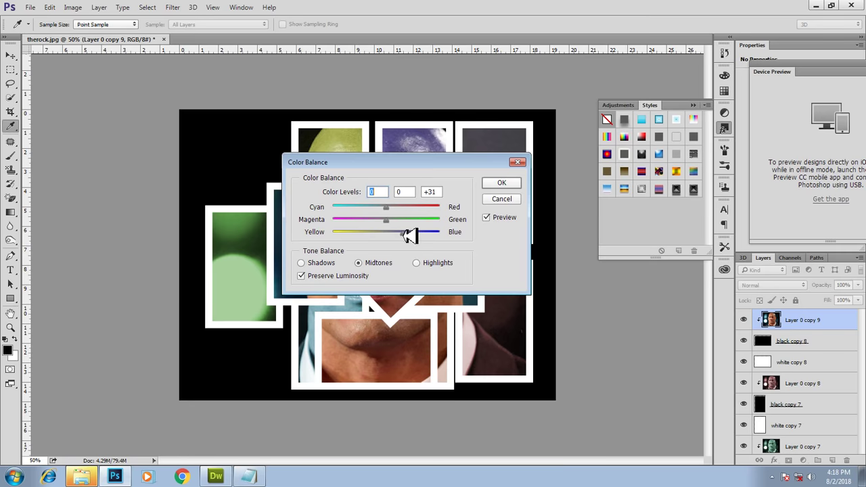
{"action": "left_click", "coordinate": [502, 182]}
{"action": "key", "text": "c"}
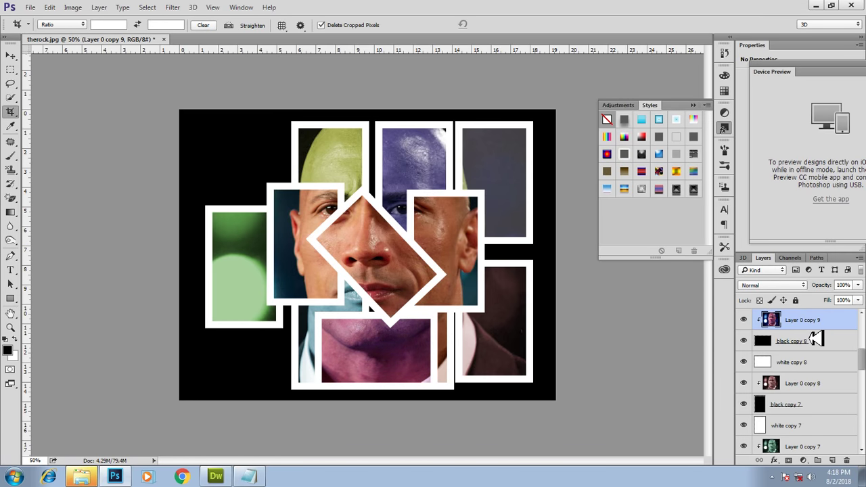
{"action": "scroll", "coordinate": [815, 343], "scroll_direction": "up", "scroll_amount": 1}
{"action": "scroll", "coordinate": [792, 352], "scroll_direction": "up", "scroll_amount": 1}
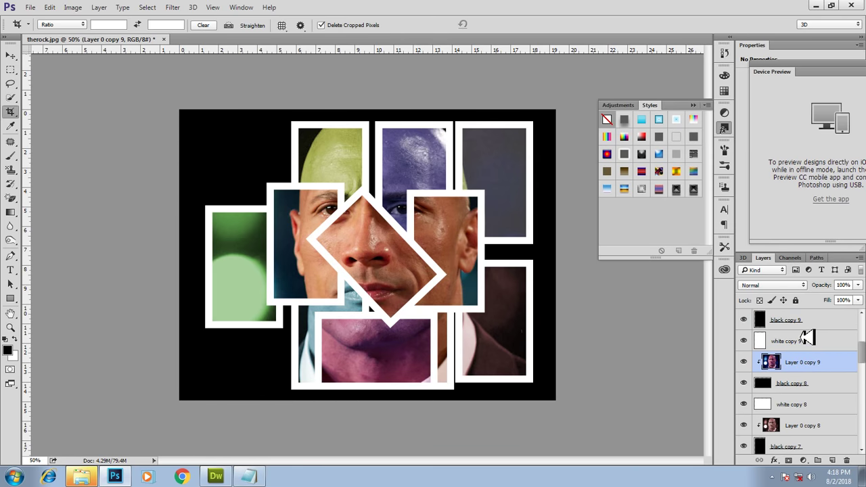
{"action": "left_click_drag", "start_coordinate": [801, 337], "coordinate": [801, 318]}
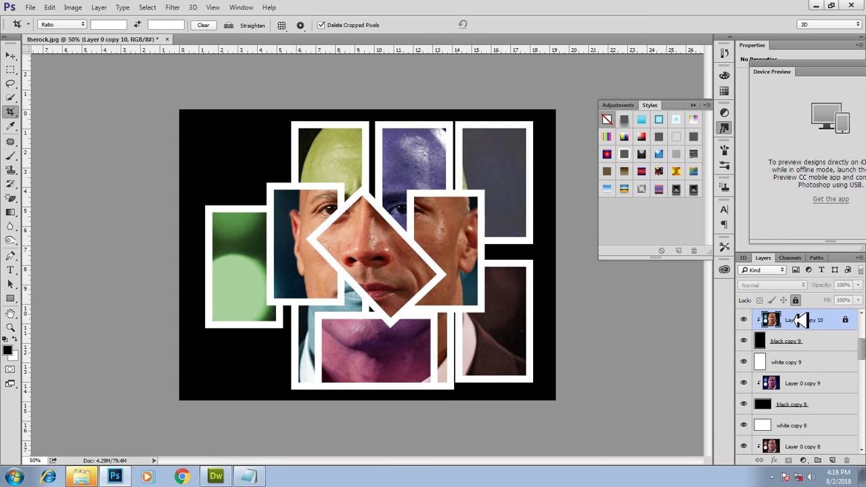
Step: Unlock Layer 0 copy 10, apply Color Balance +100 / -100 / 0, and duplicate its layers
{"action": "left_click", "coordinate": [795, 301]}
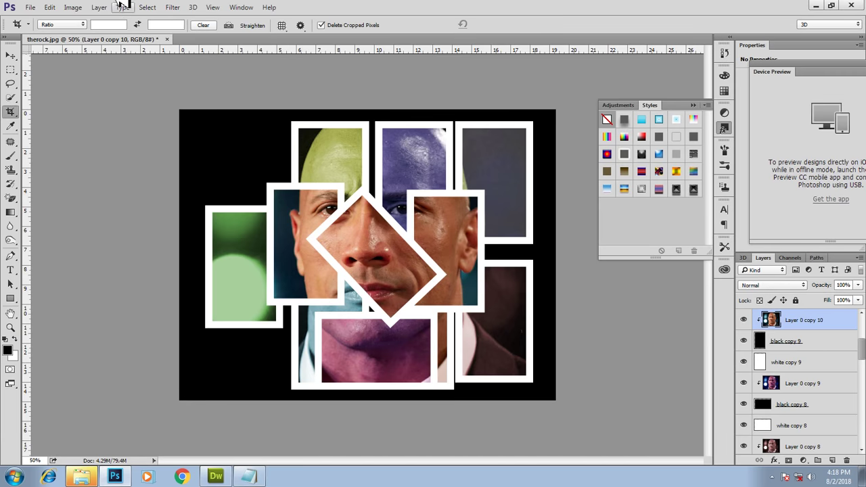
{"action": "left_click", "coordinate": [78, 8]}
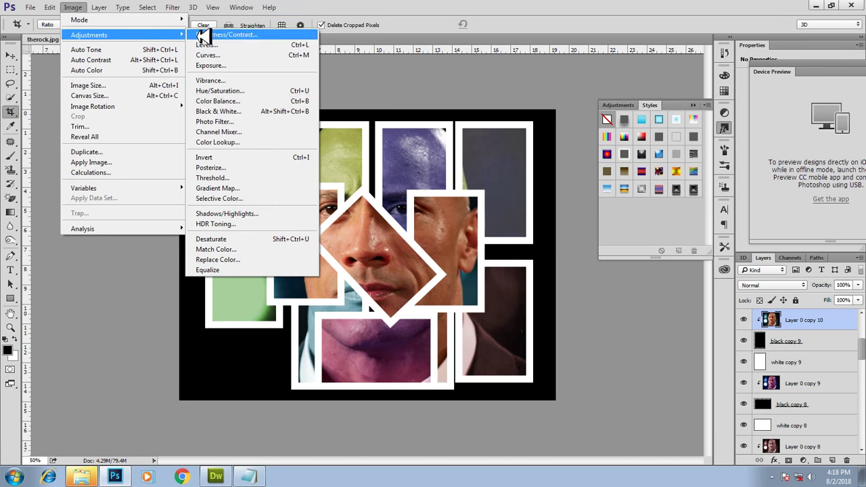
{"action": "left_click", "coordinate": [251, 98]}
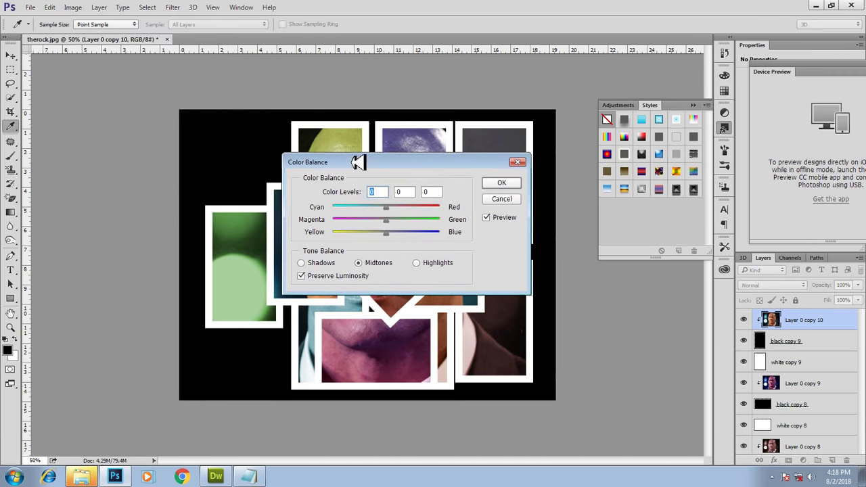
{"action": "left_click_drag", "start_coordinate": [351, 163], "coordinate": [621, 123]}
{"action": "mouse_move", "coordinate": [654, 167]}
{"action": "left_mouse_down"}
{"action": "mouse_move", "coordinate": [593, 169]}
{"action": "mouse_move", "coordinate": [699, 170]}
{"action": "left_mouse_up"}
{"action": "mouse_move", "coordinate": [655, 187]}
{"action": "left_mouse_down"}
{"action": "mouse_move", "coordinate": [703, 182]}
{"action": "mouse_move", "coordinate": [535, 183]}
{"action": "left_mouse_up"}
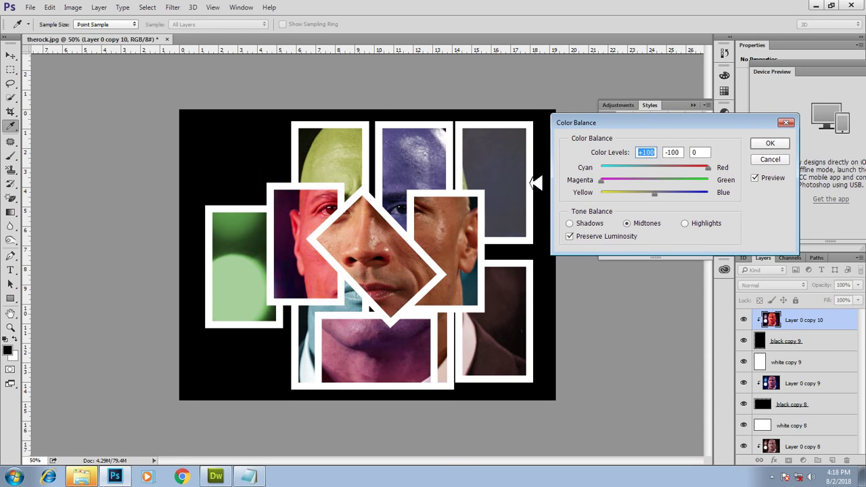
{"action": "left_click", "coordinate": [764, 142]}
{"action": "key", "text": "F2"}
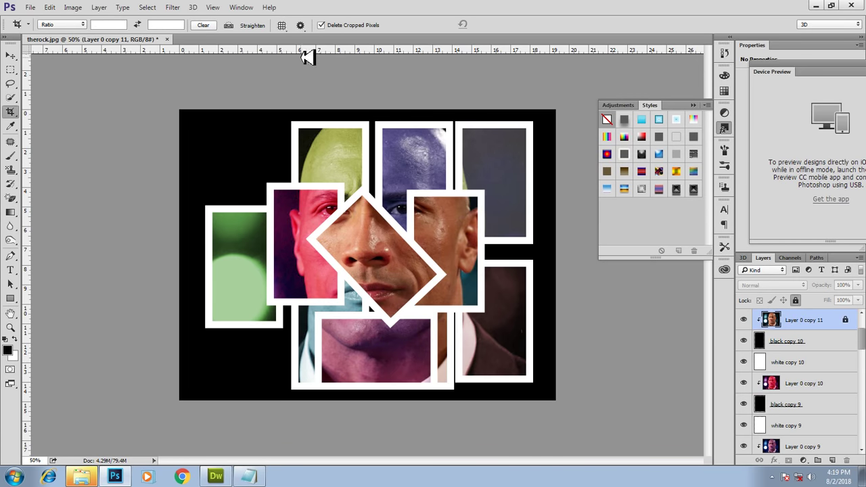
Step: Unlock Layer 0 copy 11 and open the Image menu for its adjustments
{"action": "left_click", "coordinate": [796, 300]}
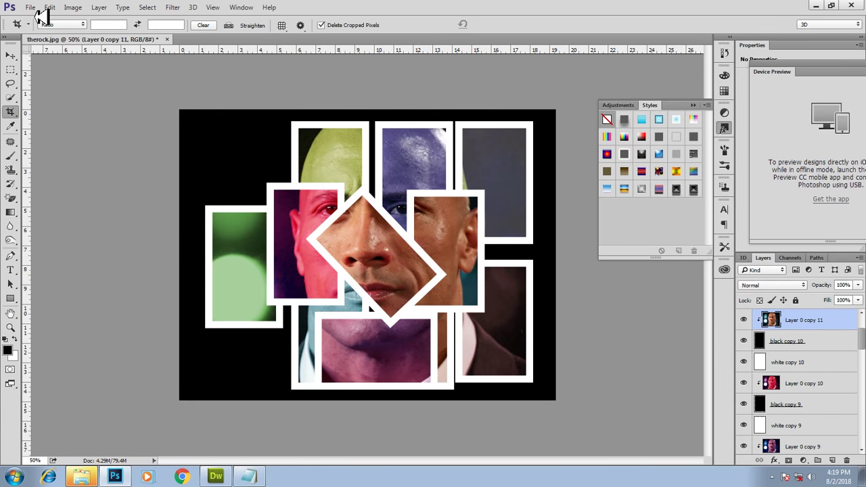
{"action": "left_click", "coordinate": [73, 8]}
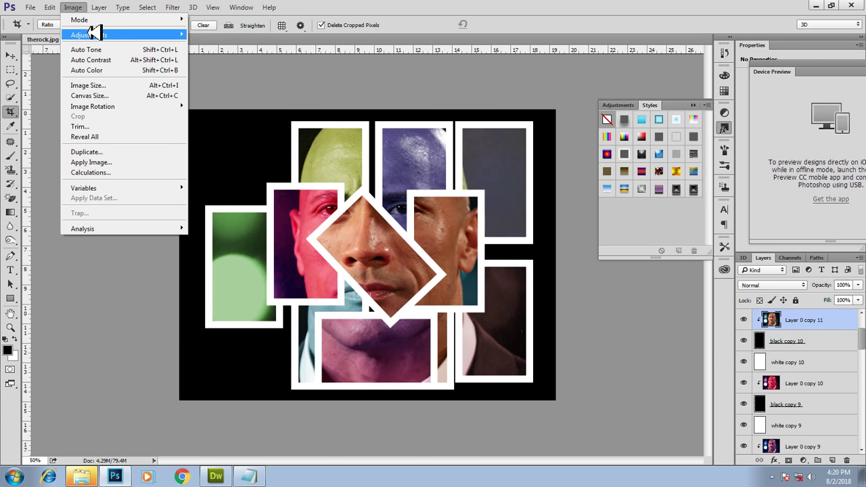
Step: Tint the right slice with Color Balance Yellow -100, then duplicate its layers
{"action": "mouse_move", "coordinate": [88, 35]}
{"action": "left_click", "coordinate": [230, 100]}
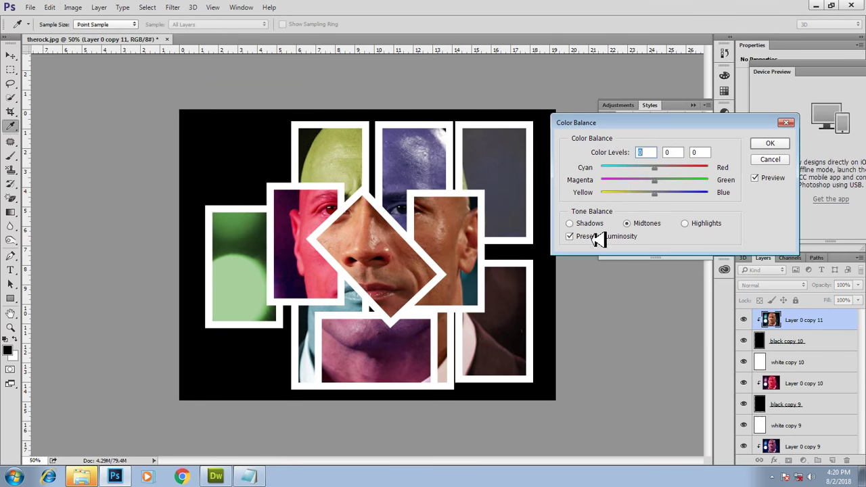
{"action": "mouse_move", "coordinate": [654, 193]}
{"action": "left_mouse_down"}
{"action": "mouse_move", "coordinate": [662, 193]}
{"action": "mouse_move", "coordinate": [609, 194]}
{"action": "left_mouse_up"}
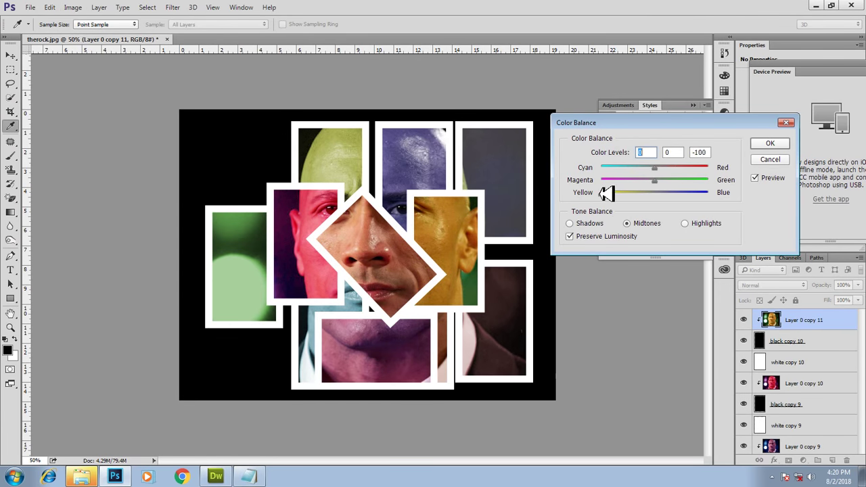
{"action": "left_click", "coordinate": [769, 143]}
{"action": "key", "text": "c"}
{"action": "scroll", "coordinate": [829, 378], "scroll_direction": "up", "scroll_amount": 1}
{"action": "scroll", "coordinate": [829, 377], "scroll_direction": "up", "scroll_amount": 2}
Step: Unlock Layer 0 copy 12 and give the diamond slice Color Balance Cyan -100
{"action": "left_click", "coordinate": [818, 318]}
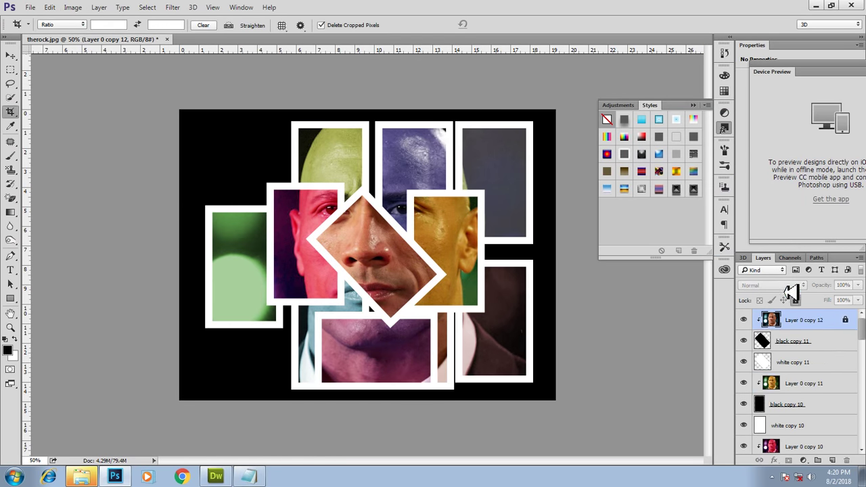
{"action": "left_click", "coordinate": [73, 7]}
{"action": "mouse_move", "coordinate": [89, 35]}
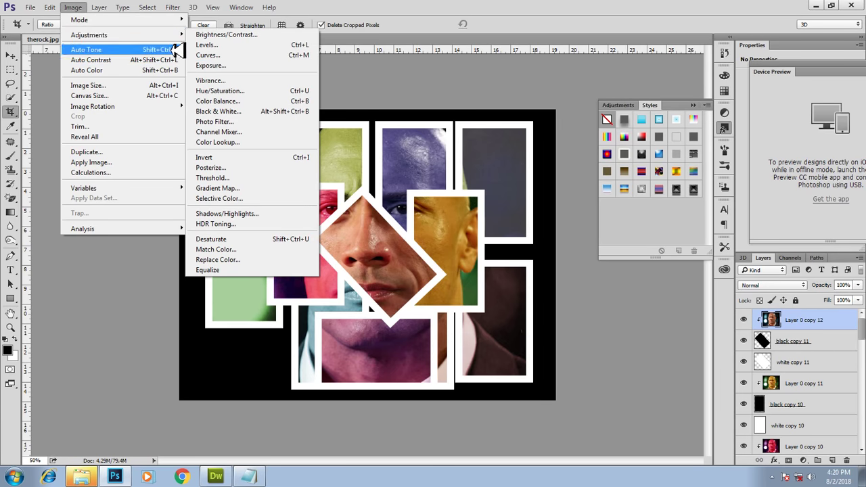
{"action": "left_click", "coordinate": [269, 100]}
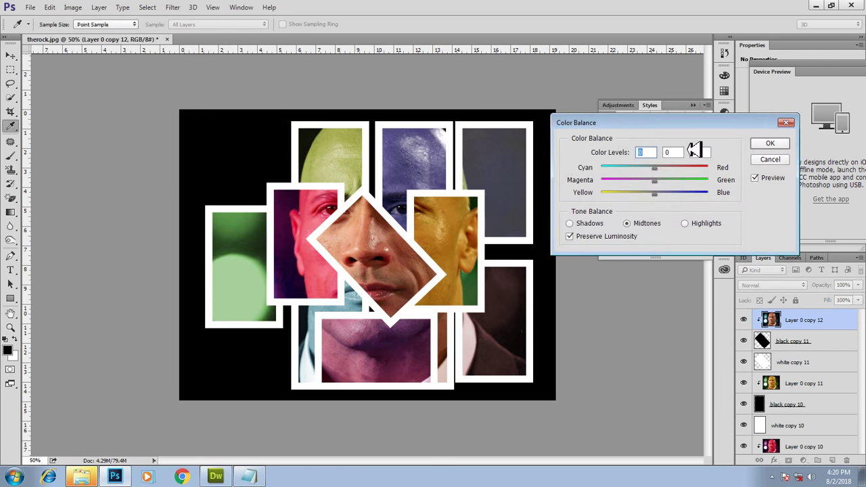
{"action": "mouse_move", "coordinate": [654, 168]}
{"action": "left_mouse_down"}
{"action": "mouse_move", "coordinate": [618, 170]}
{"action": "mouse_move", "coordinate": [695, 167]}
{"action": "mouse_move", "coordinate": [610, 175]}
{"action": "left_mouse_up"}
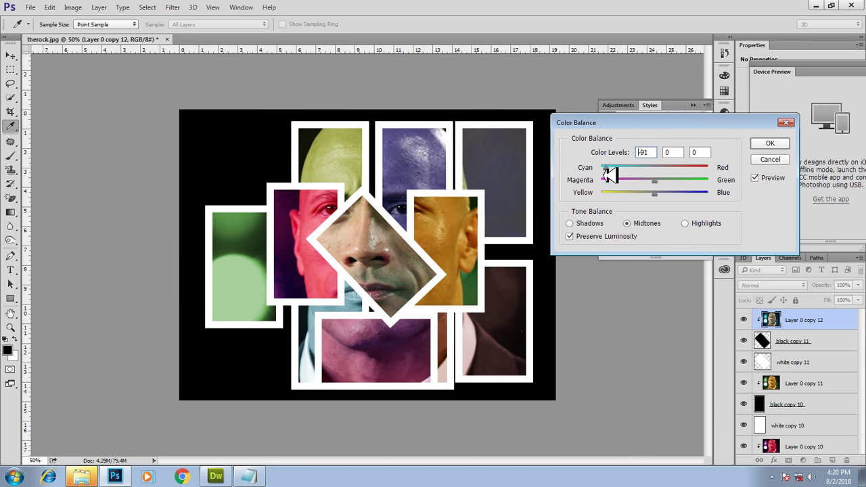
{"action": "left_click", "coordinate": [785, 143]}
{"action": "key", "text": "c"}
Step: Select the black background layer, Layer 1, at the bottom of the stack
{"action": "scroll", "coordinate": [778, 411], "scroll_direction": "down", "scroll_amount": 2}
{"action": "scroll", "coordinate": [799, 423], "scroll_direction": "down", "scroll_amount": 2}
{"action": "scroll", "coordinate": [804, 435], "scroll_direction": "down", "scroll_amount": 2}
{"action": "scroll", "coordinate": [803, 434], "scroll_direction": "down", "scroll_amount": 4}
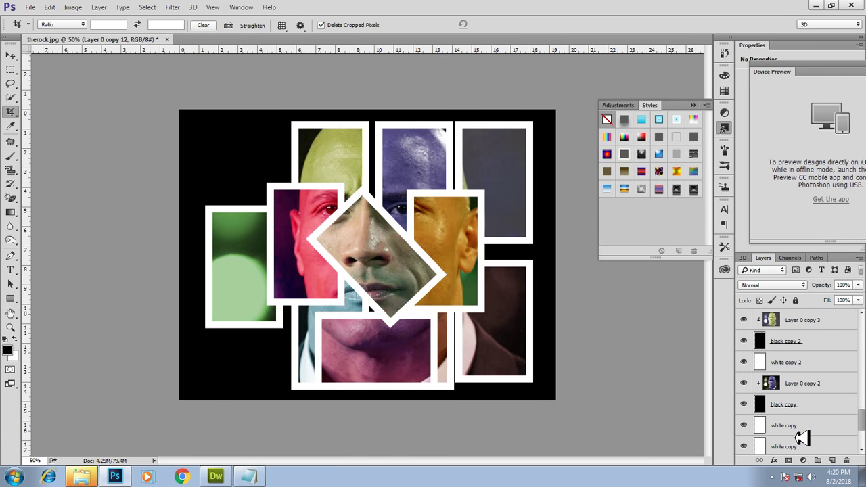
{"action": "scroll", "coordinate": [803, 435], "scroll_direction": "down", "scroll_amount": 4}
{"action": "left_click", "coordinate": [802, 422]}
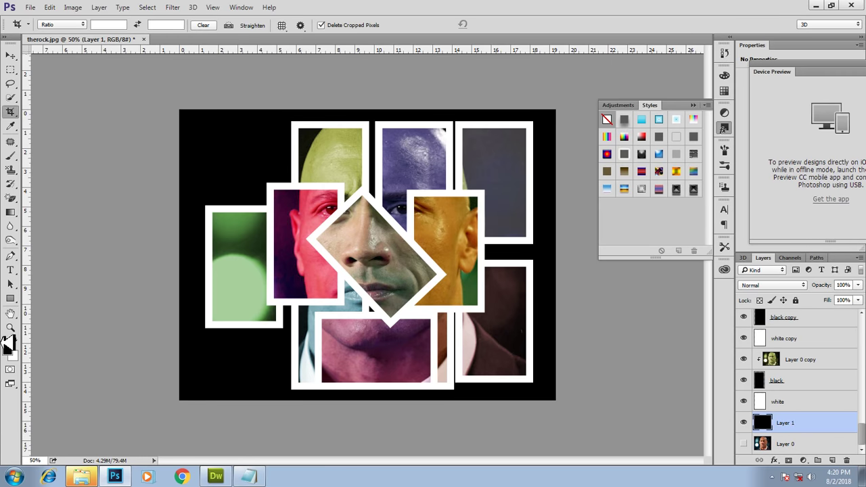
Step: Fill the background layer with light gray #dddddd
{"action": "left_click", "coordinate": [7, 349]}
{"action": "left_click_drag", "start_coordinate": [166, 191], "coordinate": [158, 171]}
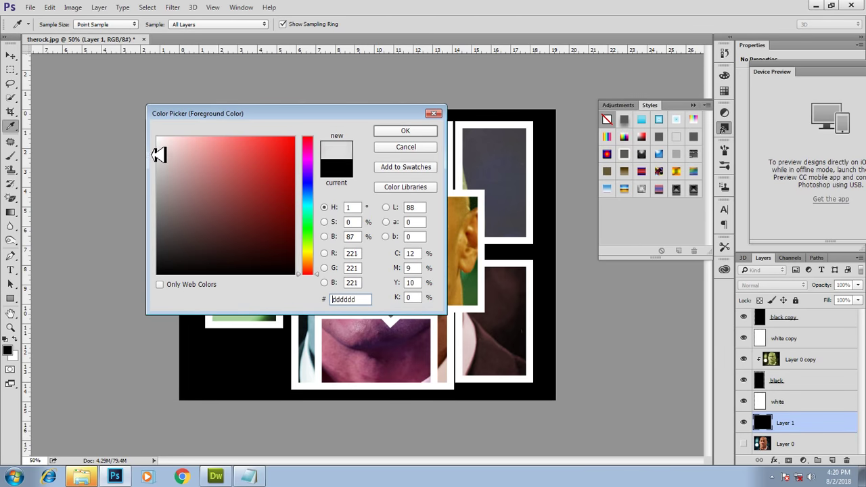
{"action": "left_click", "coordinate": [417, 129]}
{"action": "key", "text": "c"}
{"action": "key", "text": "alt+BackSpace"}
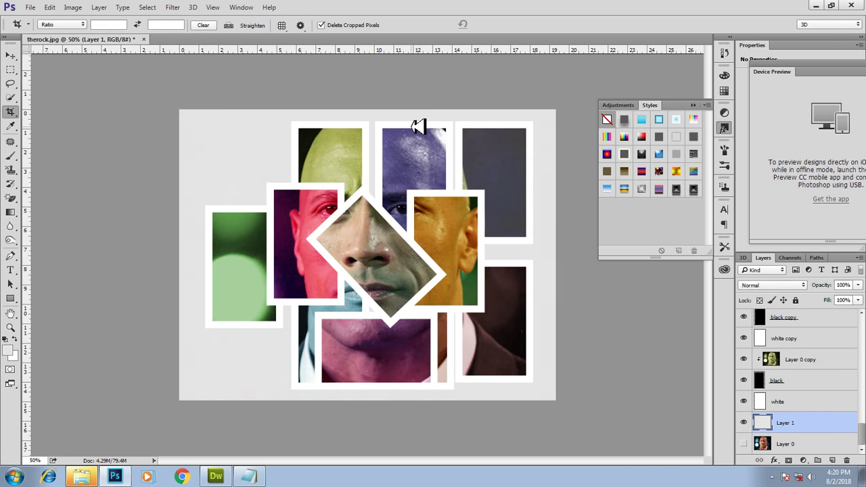
Step: Add a trial drop shadow to Layer 0 copy via Blending Options, then undo it
{"action": "left_click", "coordinate": [800, 359]}
{"action": "right_click", "coordinate": [800, 359]}
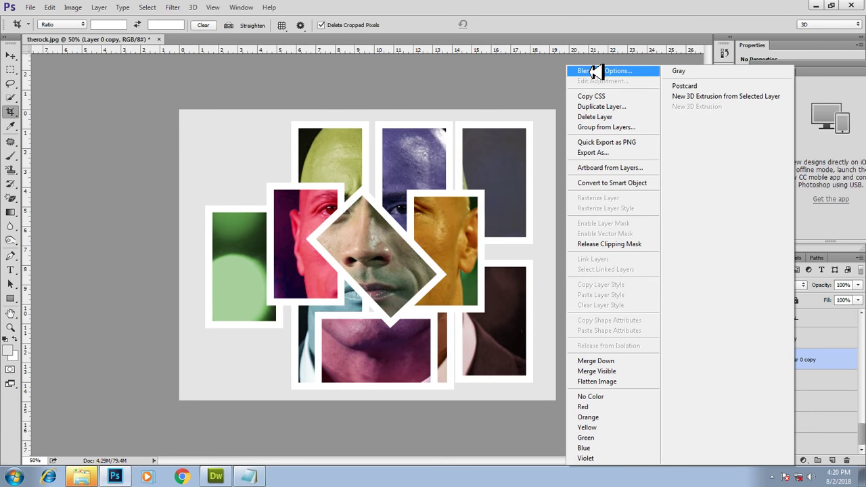
{"action": "left_click", "coordinate": [604, 71]}
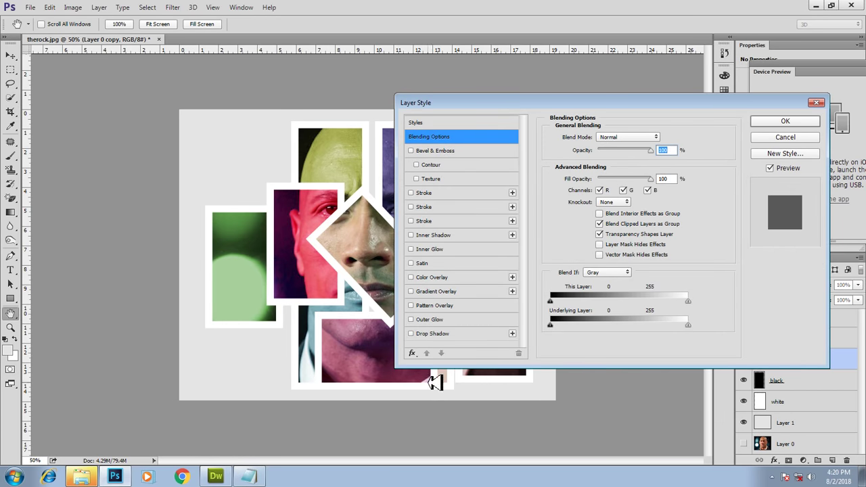
{"action": "left_click", "coordinate": [437, 333]}
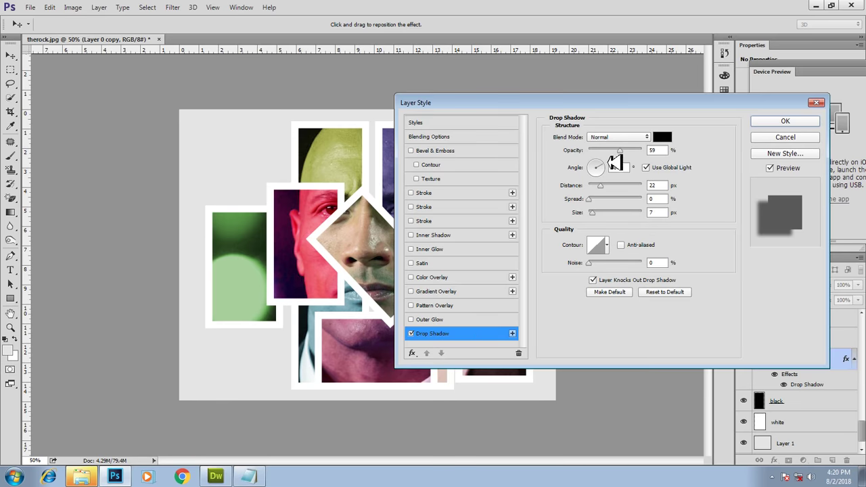
{"action": "left_click_drag", "start_coordinate": [606, 186], "coordinate": [625, 184]}
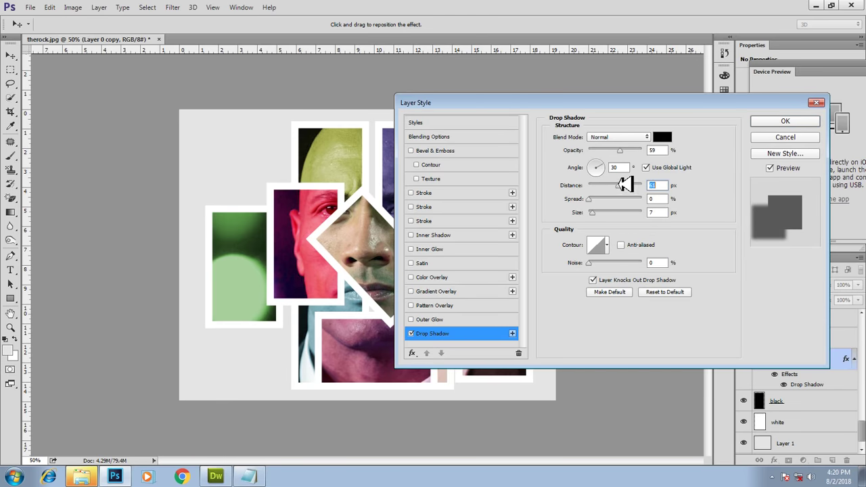
{"action": "left_click", "coordinate": [785, 121]}
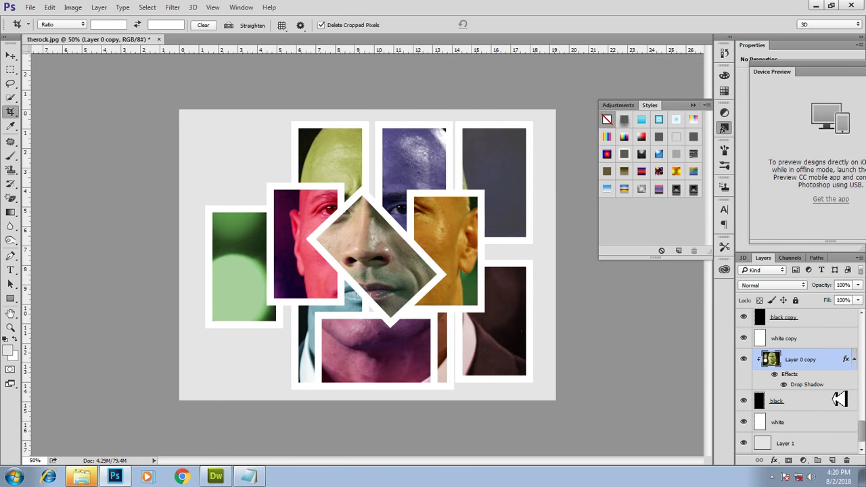
{"action": "scroll", "coordinate": [832, 385], "scroll_direction": "up", "scroll_amount": 2}
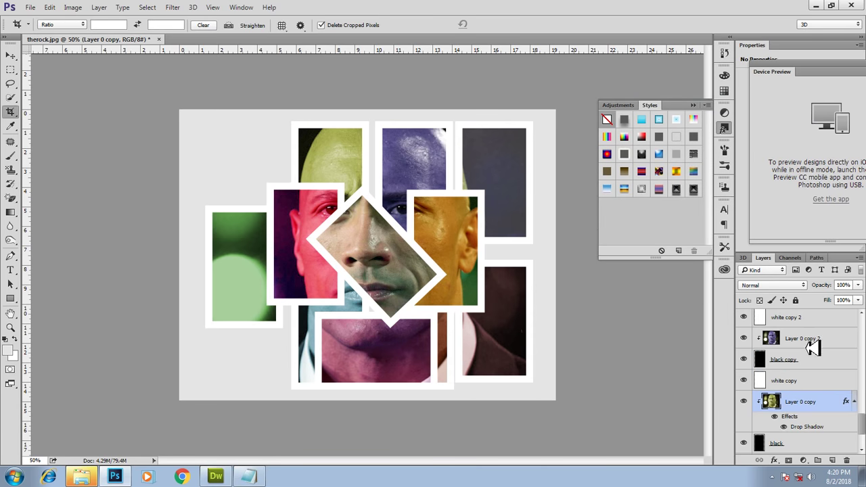
{"action": "key", "text": "ctrl+z"}
{"action": "scroll", "coordinate": [804, 405], "scroll_direction": "down", "scroll_amount": 2}
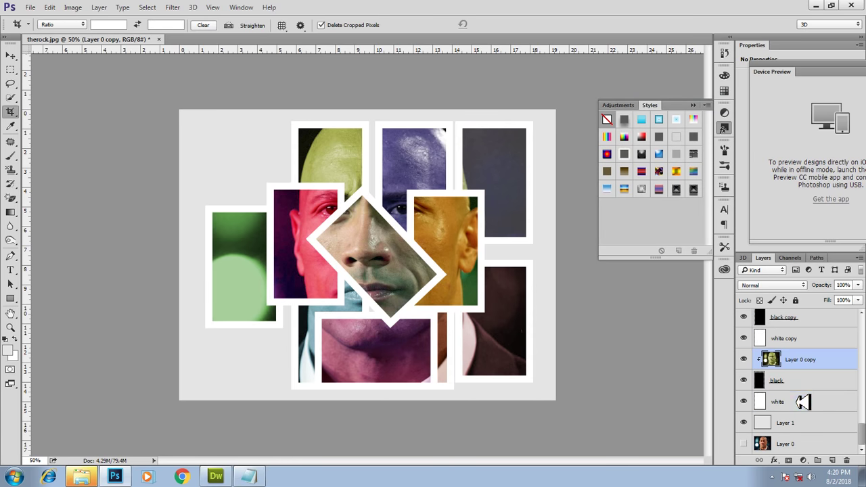
{"action": "left_click", "coordinate": [802, 399]}
Step: Give the first white frame layer a drop shadow with its distance pulled in close
{"action": "right_click", "coordinate": [802, 400]}
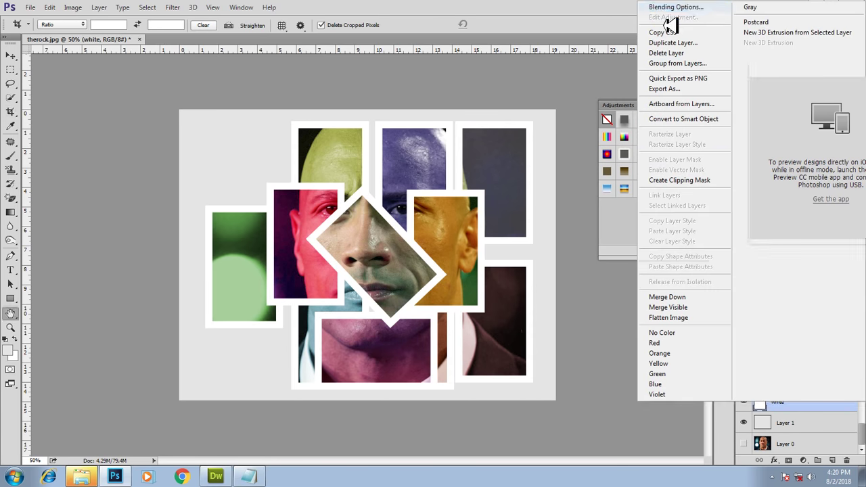
{"action": "left_click", "coordinate": [696, 6]}
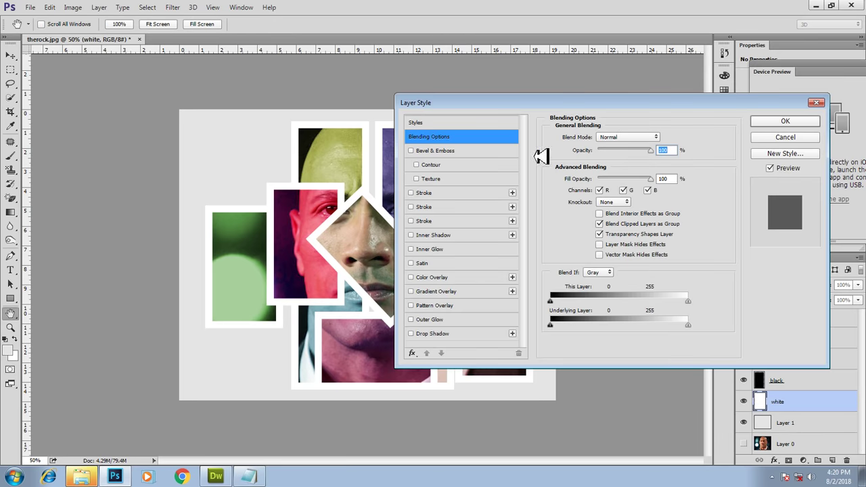
{"action": "left_click", "coordinate": [433, 333]}
{"action": "left_click_drag", "start_coordinate": [616, 187], "coordinate": [599, 188]}
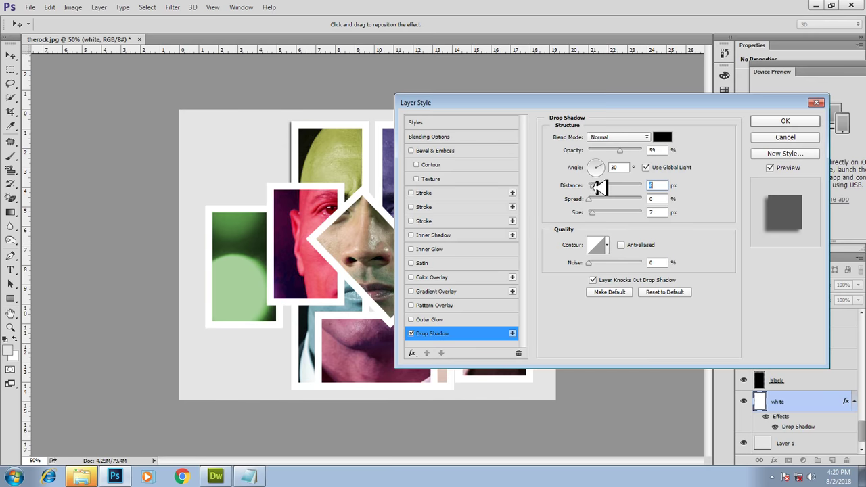
{"action": "left_click", "coordinate": [784, 121]}
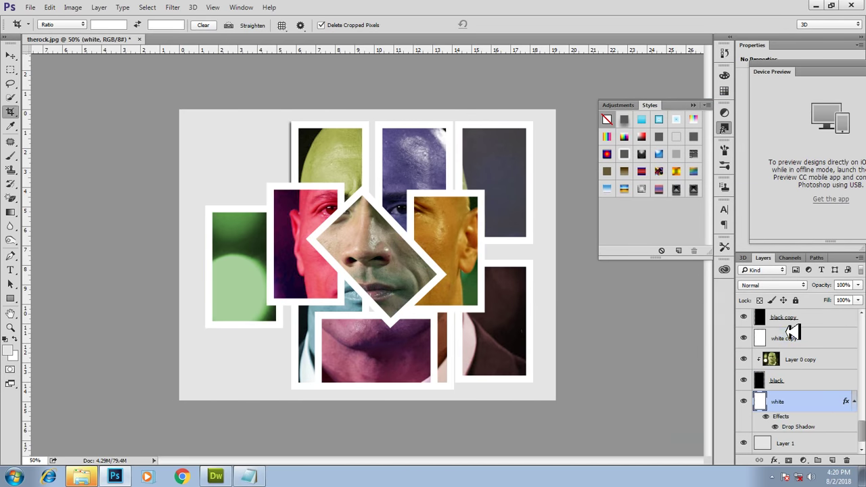
Step: Apply the same drop shadow to the white copy and white copy 2 frames
{"action": "right_click", "coordinate": [792, 331]}
{"action": "left_click", "coordinate": [599, 69]}
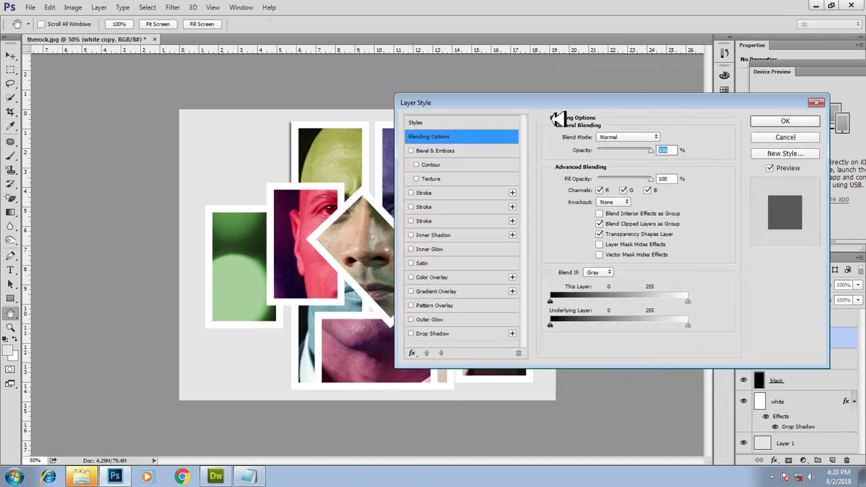
{"action": "left_click", "coordinate": [433, 334]}
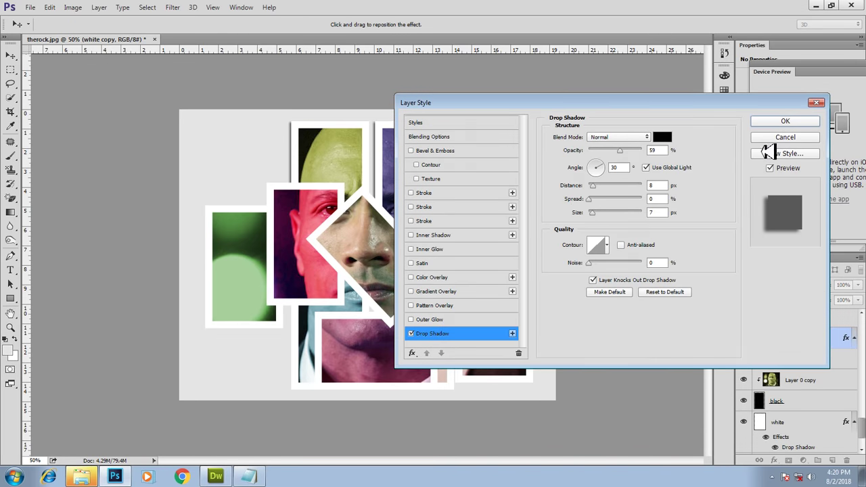
{"action": "left_click", "coordinate": [778, 121]}
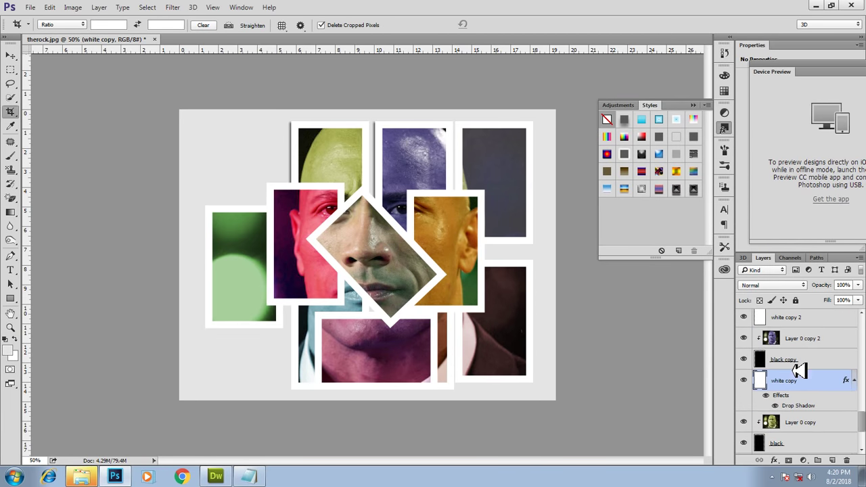
{"action": "scroll", "coordinate": [798, 370], "scroll_direction": "up", "scroll_amount": 1}
{"action": "left_click", "coordinate": [803, 337]}
{"action": "right_click", "coordinate": [803, 337]}
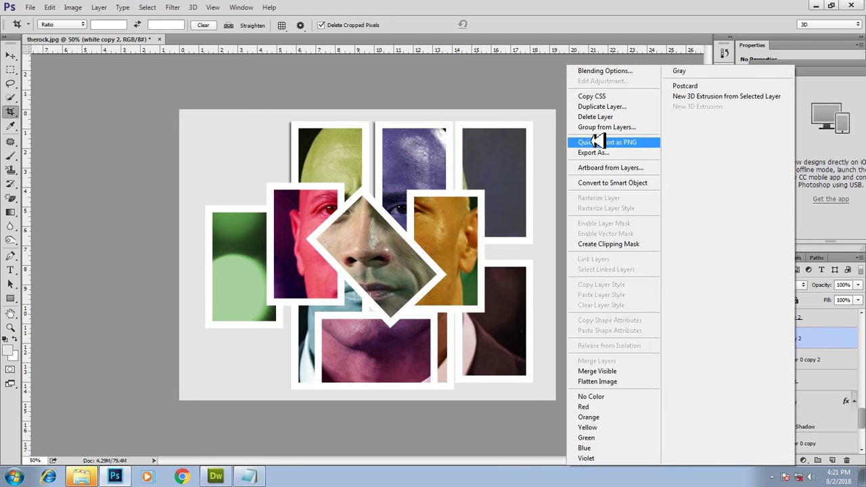
{"action": "left_click", "coordinate": [605, 71]}
{"action": "left_click", "coordinate": [433, 333]}
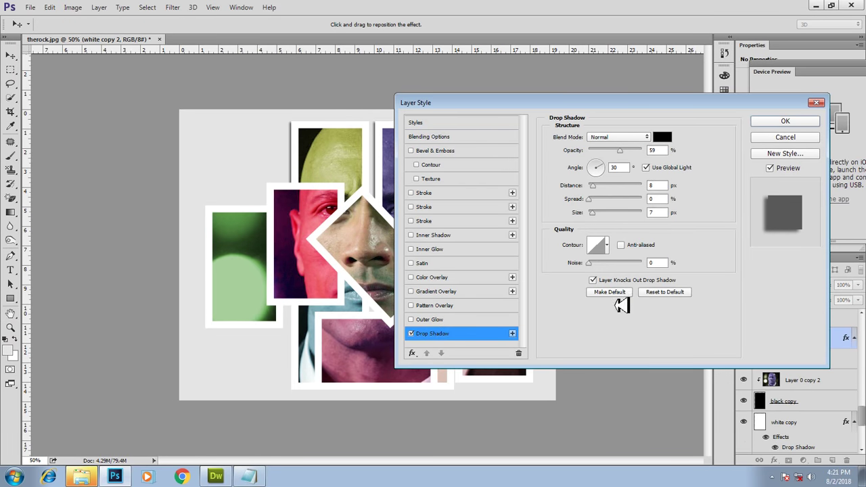
{"action": "left_click", "coordinate": [784, 121]}
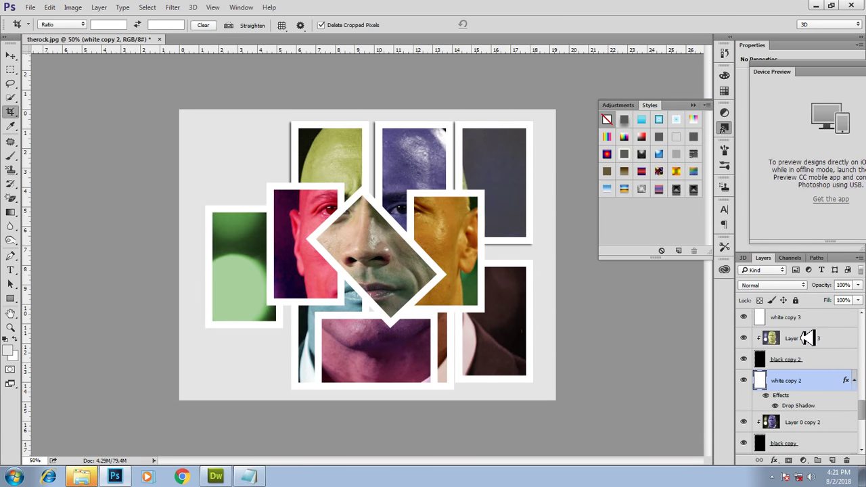
Step: Add the matching drop shadow to the white copy 3 frame
{"action": "scroll", "coordinate": [809, 338], "scroll_direction": "up", "scroll_amount": 1}
{"action": "right_click", "coordinate": [805, 338]}
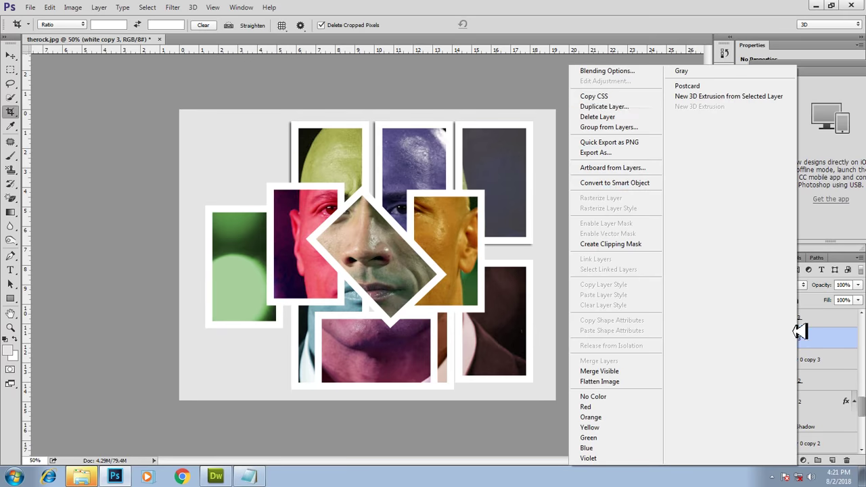
{"action": "left_click", "coordinate": [603, 70]}
{"action": "left_click", "coordinate": [432, 333]}
{"action": "left_click", "coordinate": [785, 121]}
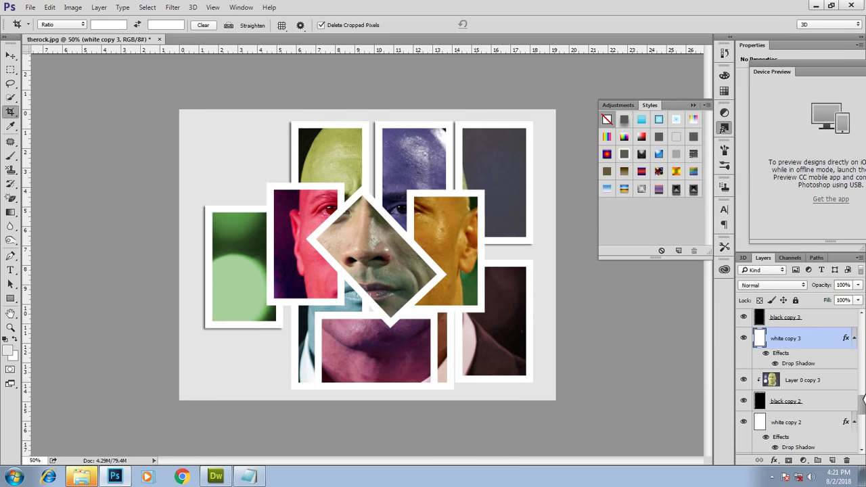
Step: Add the drop shadow to white copy 4 and fit the collage on screen
{"action": "scroll", "coordinate": [819, 356], "scroll_direction": "up", "scroll_amount": 2}
{"action": "left_click", "coordinate": [790, 320]}
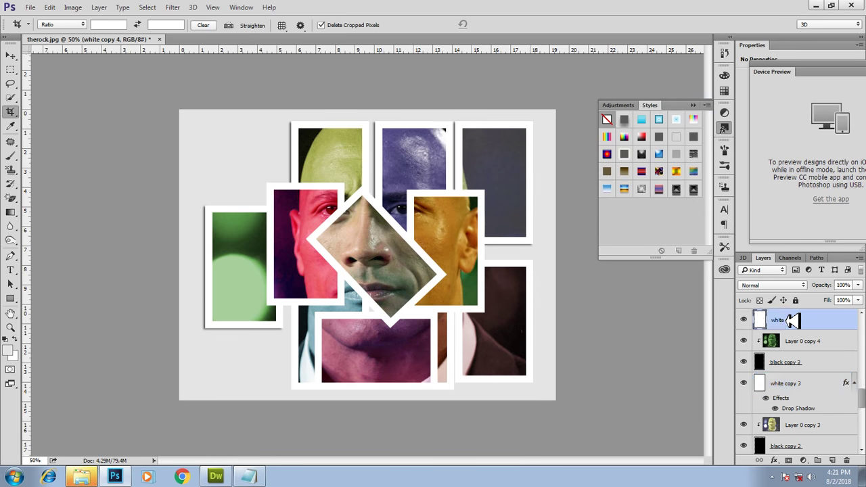
{"action": "right_click", "coordinate": [775, 314]}
{"action": "left_click", "coordinate": [594, 70]}
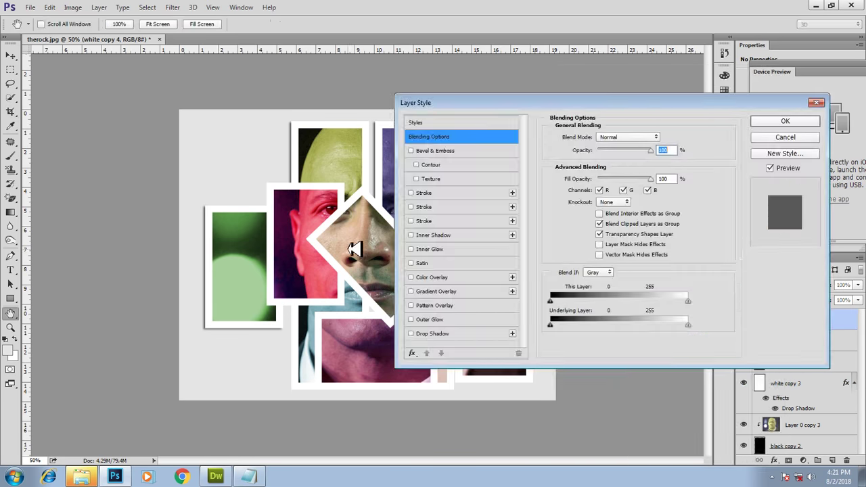
{"action": "left_click", "coordinate": [433, 333]}
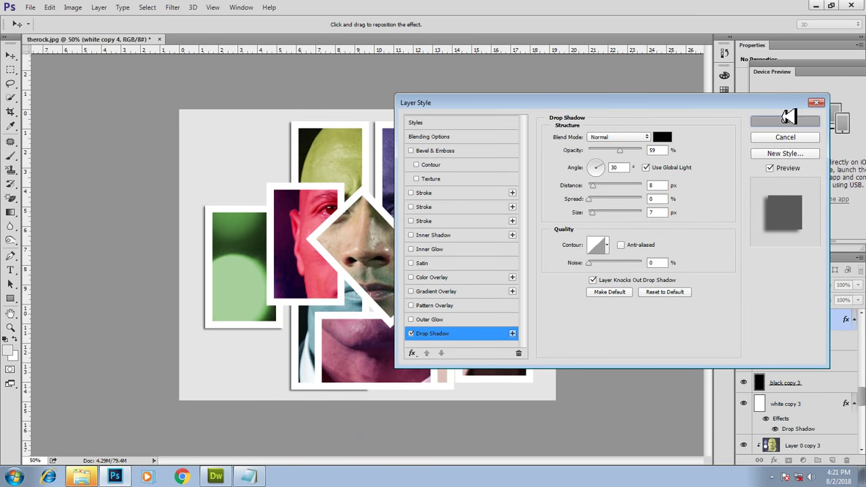
{"action": "left_click", "coordinate": [785, 120]}
{"action": "key", "text": "c"}
{"action": "key", "text": "ctrl+0"}
{"action": "scroll", "coordinate": [817, 331], "scroll_direction": "up", "scroll_amount": 2}
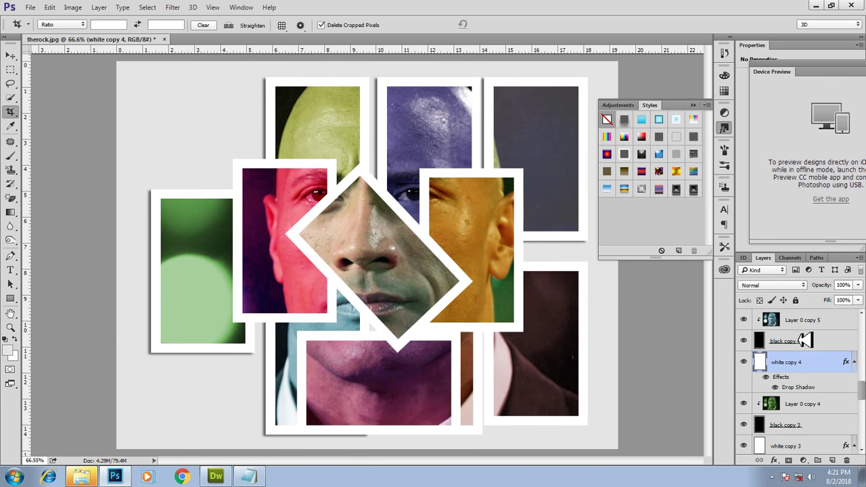
Step: Add the drop shadow to the white copy 5 and white copy 6 frames
{"action": "scroll", "coordinate": [805, 341], "scroll_direction": "up", "scroll_amount": 3}
{"action": "right_click", "coordinate": [795, 362]}
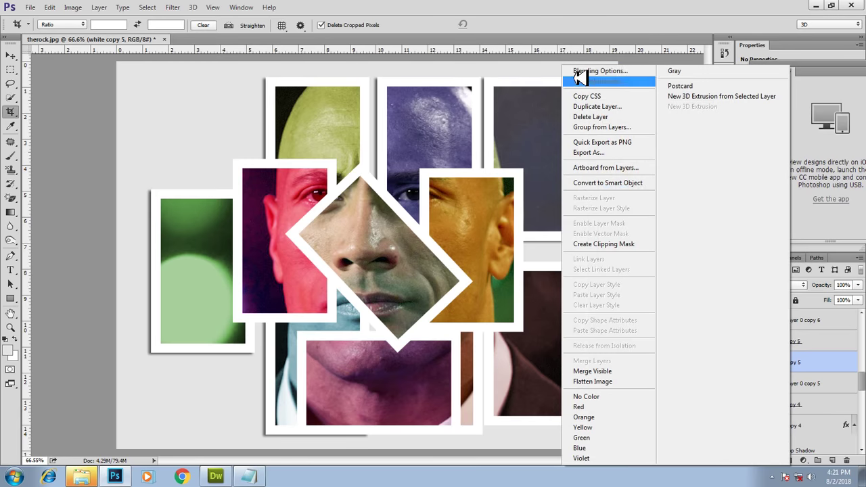
{"action": "left_click", "coordinate": [581, 71]}
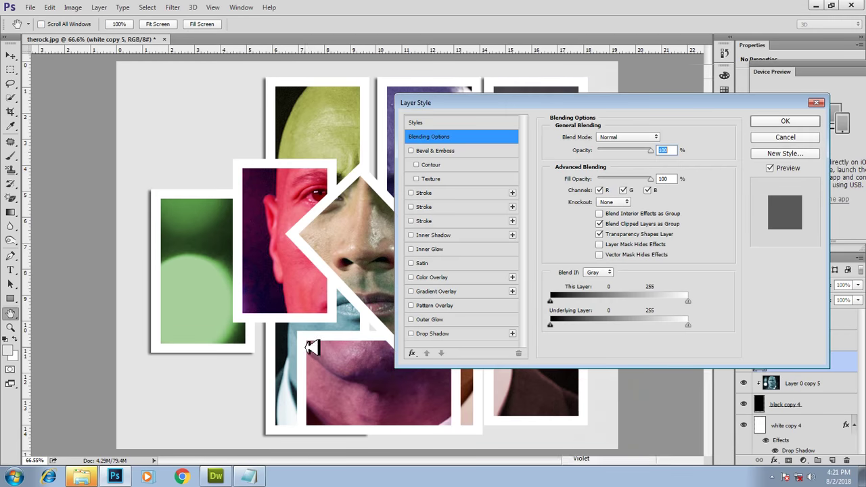
{"action": "left_click", "coordinate": [434, 334]}
{"action": "left_click", "coordinate": [785, 121]}
{"action": "scroll", "coordinate": [808, 394], "scroll_direction": "up", "scroll_amount": 2}
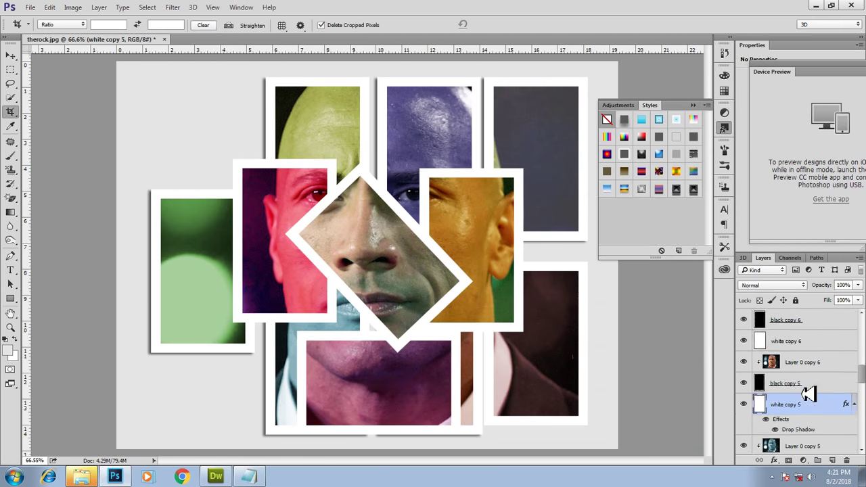
{"action": "left_click", "coordinate": [806, 345]}
{"action": "right_click", "coordinate": [806, 344]}
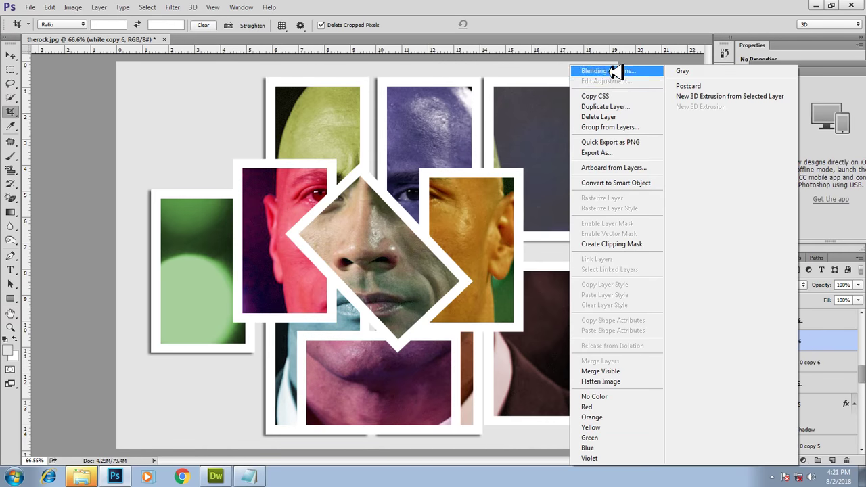
{"action": "left_click", "coordinate": [608, 71]}
{"action": "left_click", "coordinate": [426, 334]}
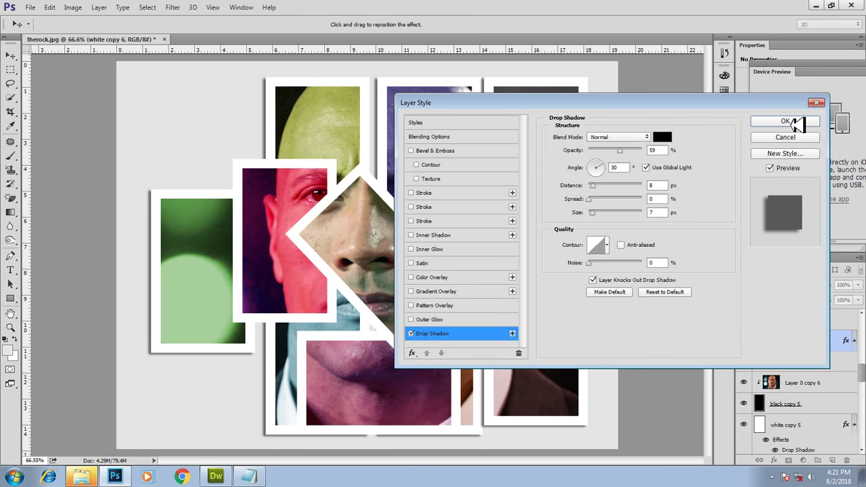
{"action": "left_click", "coordinate": [785, 121]}
Step: Add the drop shadow to the white copy 7 and white copy 8 frames
{"action": "scroll", "coordinate": [810, 362], "scroll_direction": "up", "scroll_amount": 2}
{"action": "left_click", "coordinate": [796, 319]}
{"action": "right_click", "coordinate": [793, 319]}
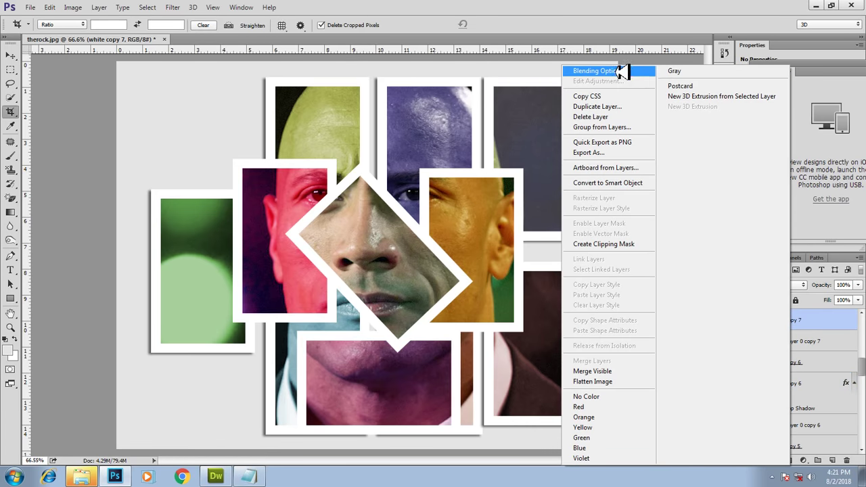
{"action": "left_click", "coordinate": [621, 72]}
{"action": "left_click", "coordinate": [426, 332]}
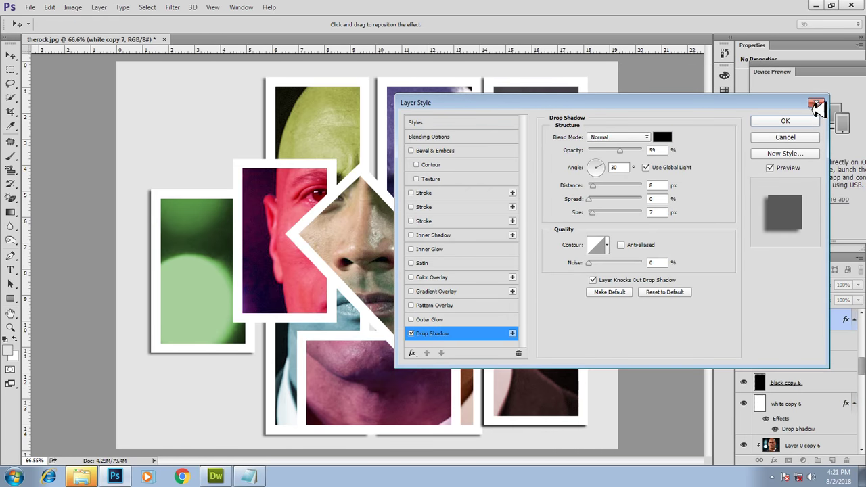
{"action": "left_click", "coordinate": [817, 105]}
{"action": "scroll", "coordinate": [814, 371], "scroll_direction": "up", "scroll_amount": 2}
{"action": "scroll", "coordinate": [813, 370], "scroll_direction": "up", "scroll_amount": 2}
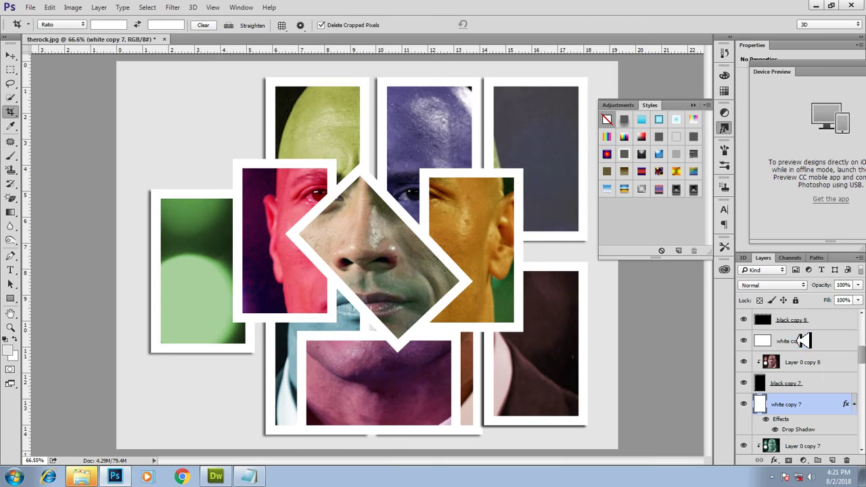
{"action": "right_click", "coordinate": [803, 341]}
{"action": "left_click", "coordinate": [615, 72]}
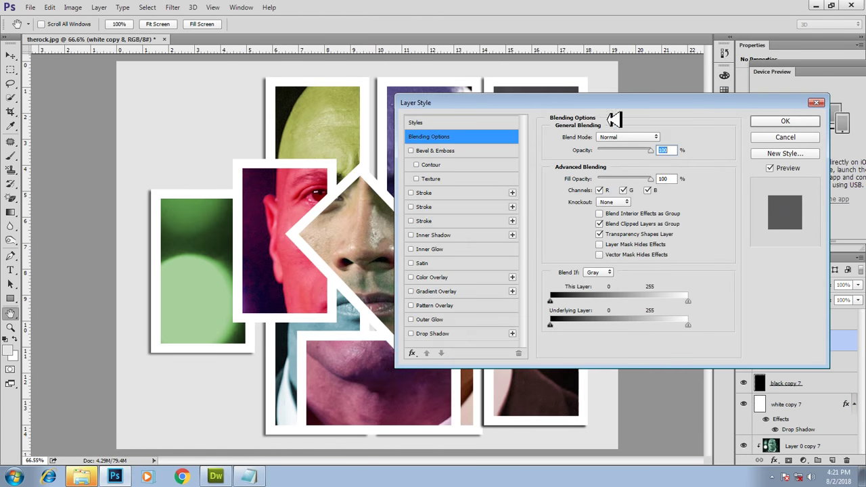
{"action": "left_click", "coordinate": [437, 334]}
{"action": "left_click", "coordinate": [795, 122]}
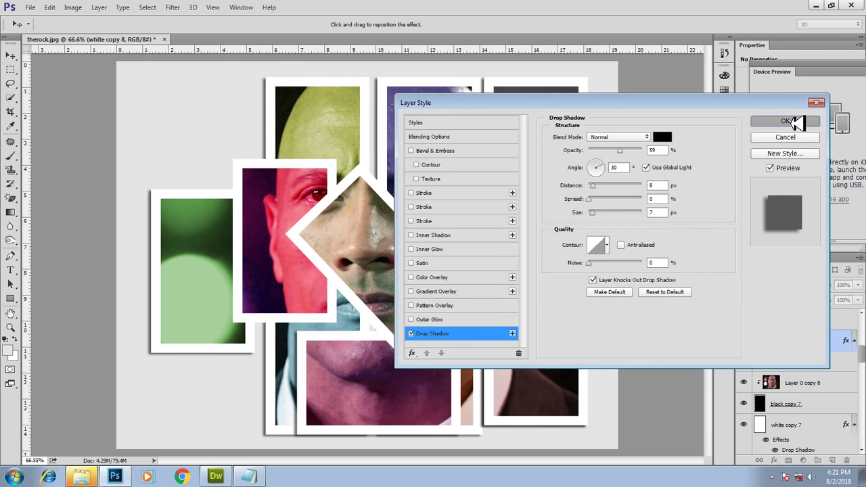
Step: Add the drop shadow to the white copy 9 and white copy 10 frames
{"action": "scroll", "coordinate": [812, 352], "scroll_direction": "up", "scroll_amount": 3}
{"action": "left_click", "coordinate": [811, 340]}
{"action": "right_click", "coordinate": [802, 340]}
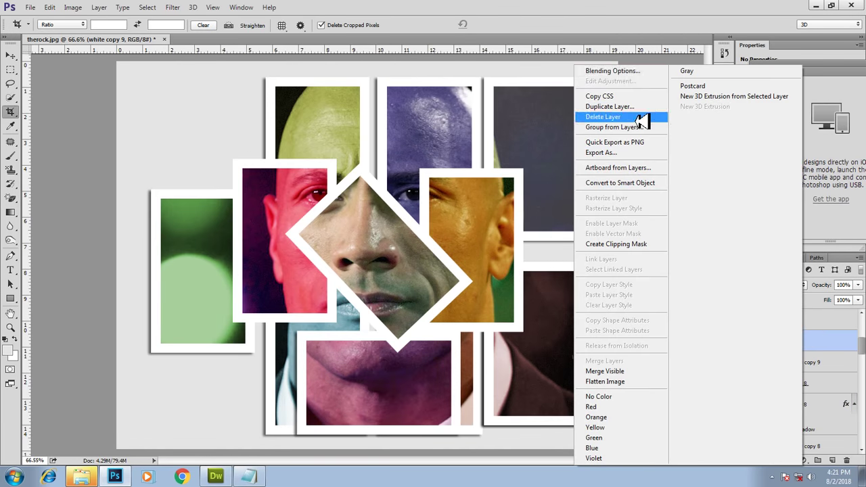
{"action": "left_click", "coordinate": [614, 71]}
{"action": "left_click", "coordinate": [422, 334]}
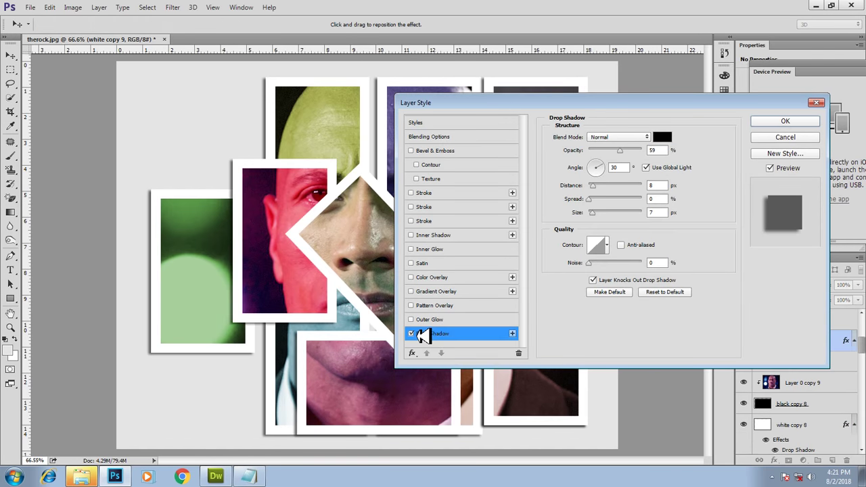
{"action": "left_click", "coordinate": [785, 121]}
{"action": "scroll", "coordinate": [806, 331], "scroll_direction": "up", "scroll_amount": 3}
{"action": "scroll", "coordinate": [806, 332], "scroll_direction": "up", "scroll_amount": 2}
{"action": "left_click", "coordinate": [803, 362]}
{"action": "right_click", "coordinate": [803, 362]}
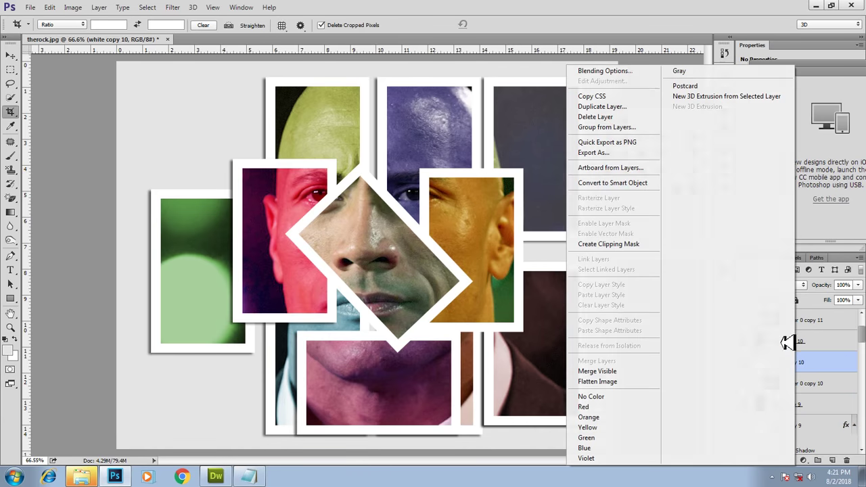
{"action": "left_click", "coordinate": [614, 71]}
{"action": "left_click", "coordinate": [450, 334]}
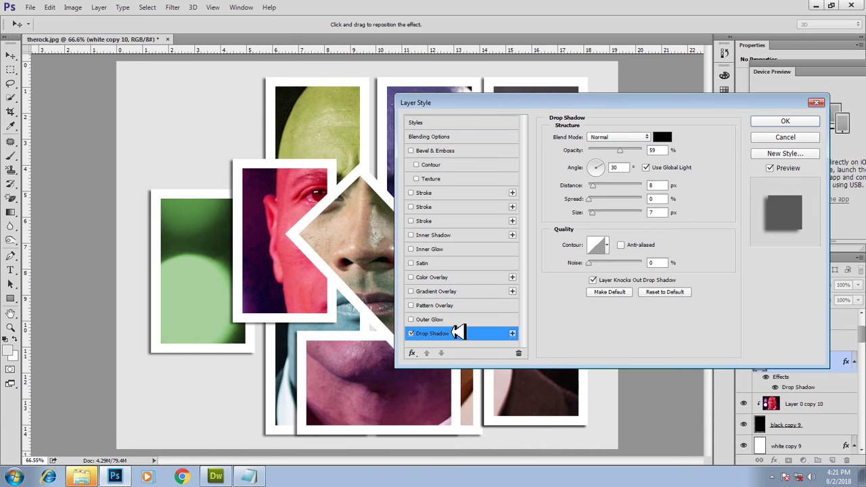
{"action": "left_click", "coordinate": [784, 121]}
Step: Add the drop shadow to the last frame, white copy 11
{"action": "scroll", "coordinate": [792, 383], "scroll_direction": "up", "scroll_amount": 3}
{"action": "left_click", "coordinate": [804, 362]}
{"action": "right_click", "coordinate": [803, 361]}
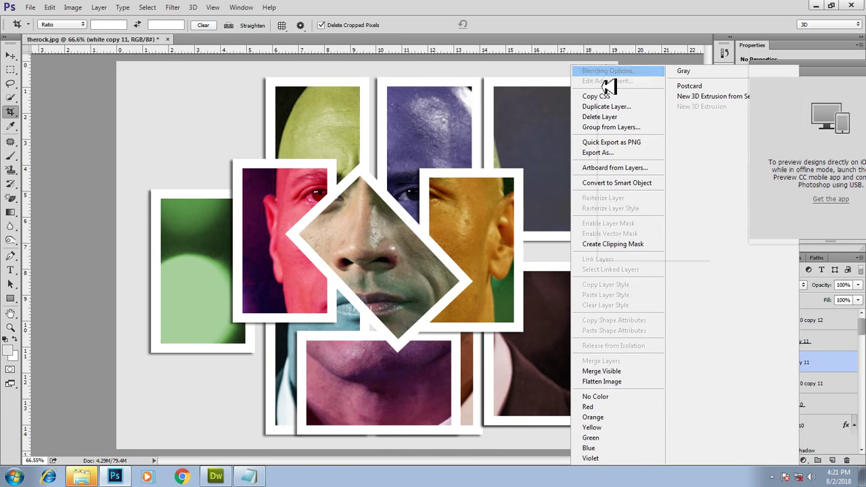
{"action": "left_click", "coordinate": [607, 71]}
{"action": "left_click", "coordinate": [441, 334]}
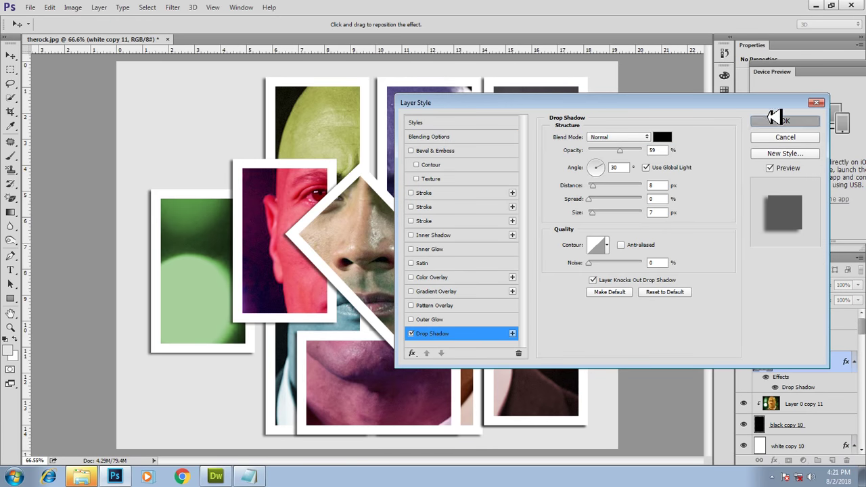
{"action": "left_click", "coordinate": [785, 121]}
{"action": "key", "text": "c"}
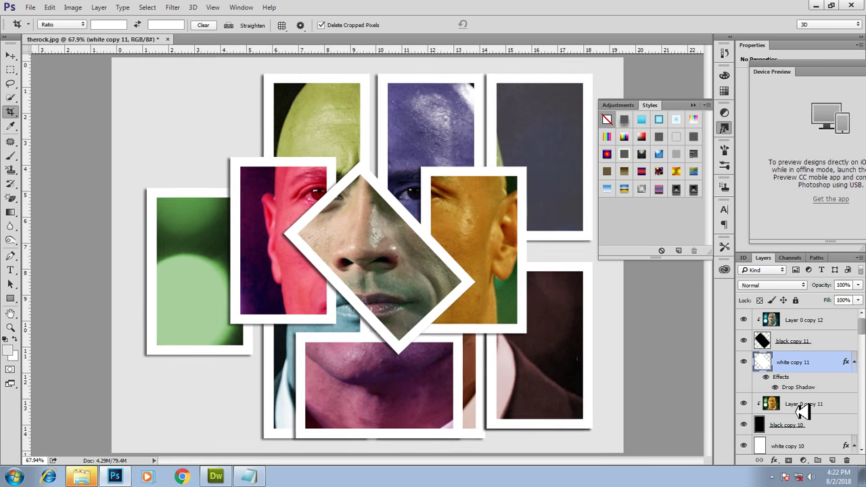
Step: Zoom out, then zoom in to 100% and pan across the shadowed frames
{"action": "key", "text": "ctrl+minus"}
{"action": "key", "text": "ctrl+minus"}
{"action": "key", "text": "ctrl+plus"}
{"action": "key", "text": "ctrl+plus"}
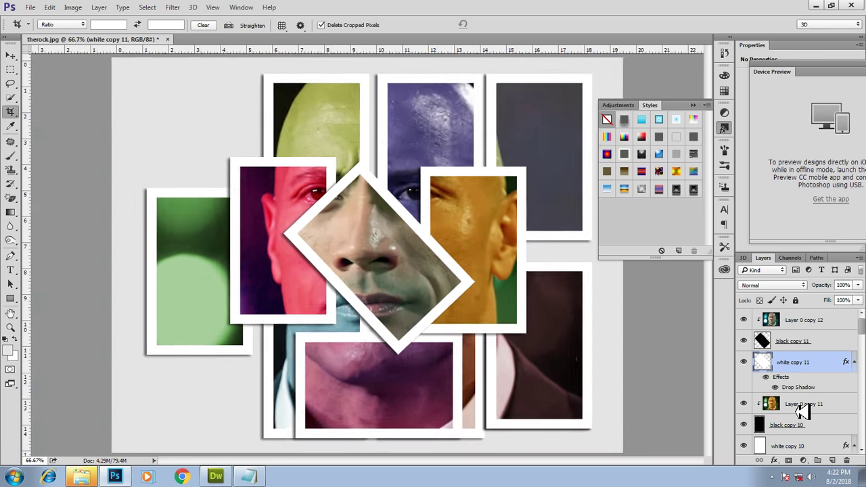
{"action": "key", "text": "ctrl+plus"}
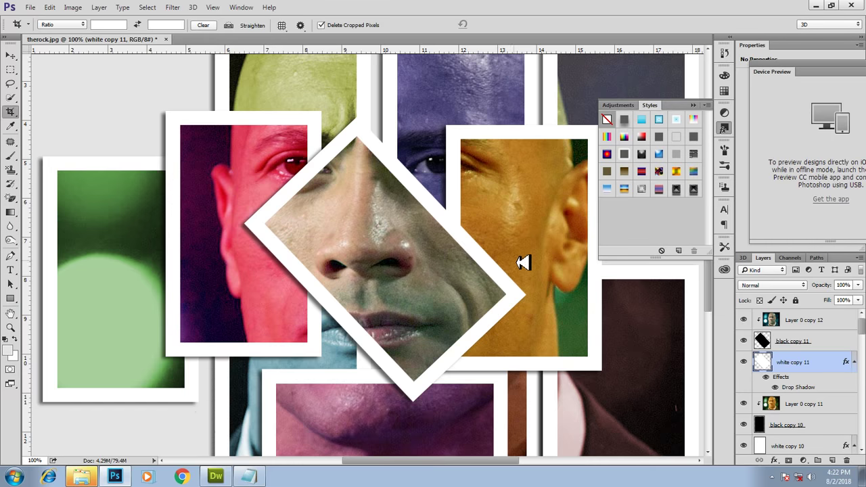
{"action": "left_click_drag", "start_coordinate": [523, 262], "coordinate": [536, 286]}
{"action": "left_click", "coordinate": [249, 477]}
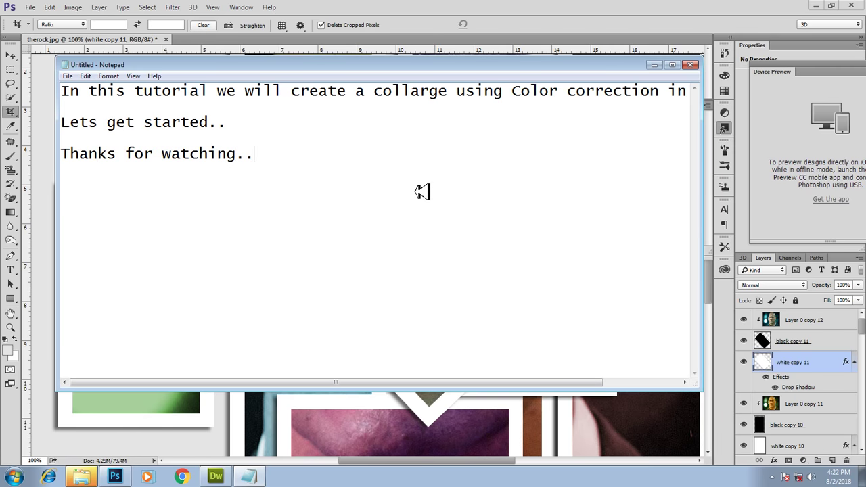
{"action": "left_click", "coordinate": [654, 65]}
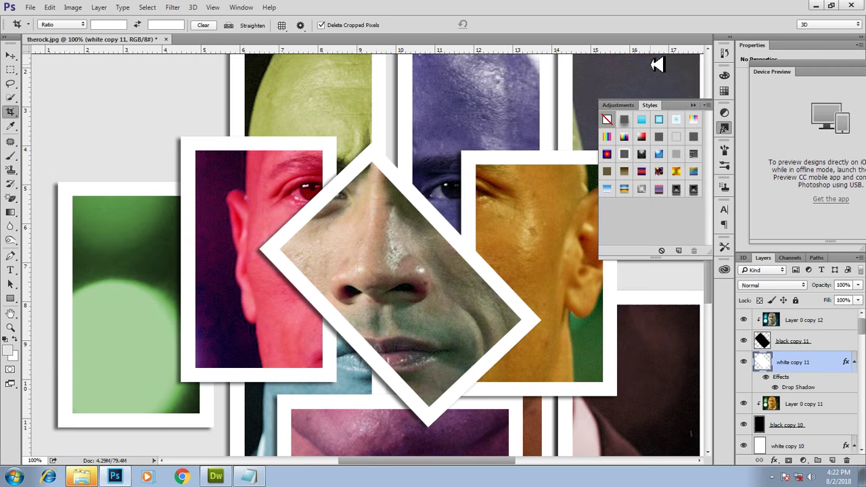